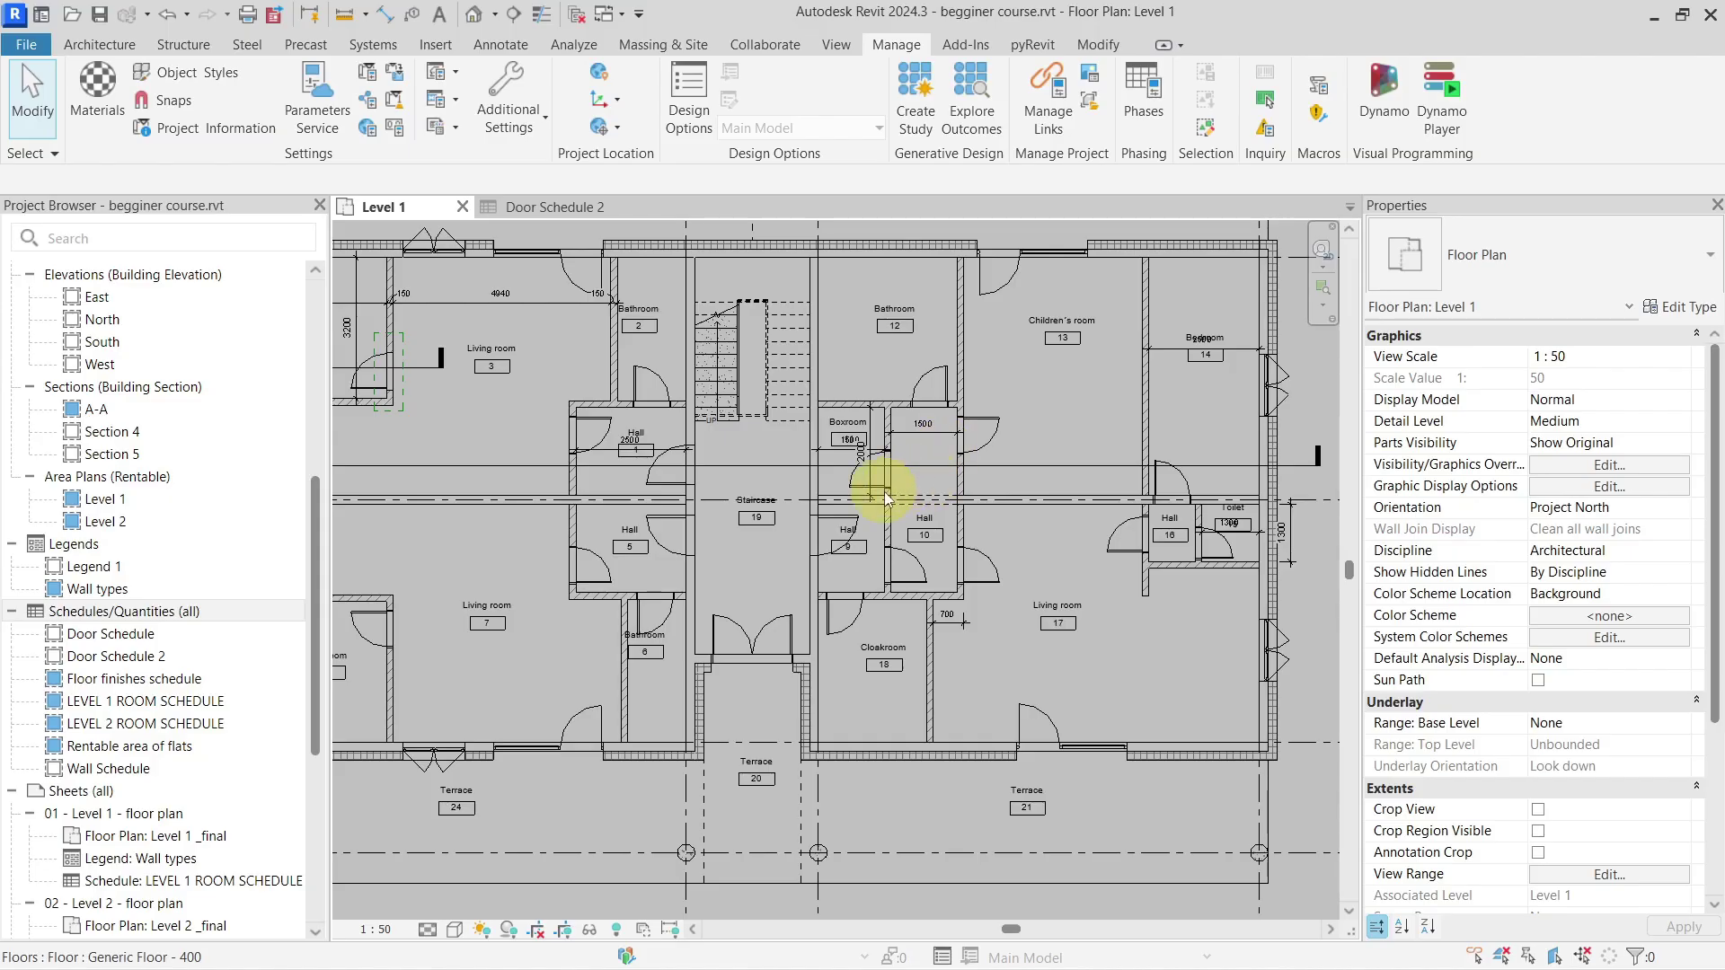
Step: Pan the Level 1 plan and open Edit Shared Parameters for parameters.txt
scroll(885, 498, "down", 1)
middle_click_drag(898, 438, 836, 527)
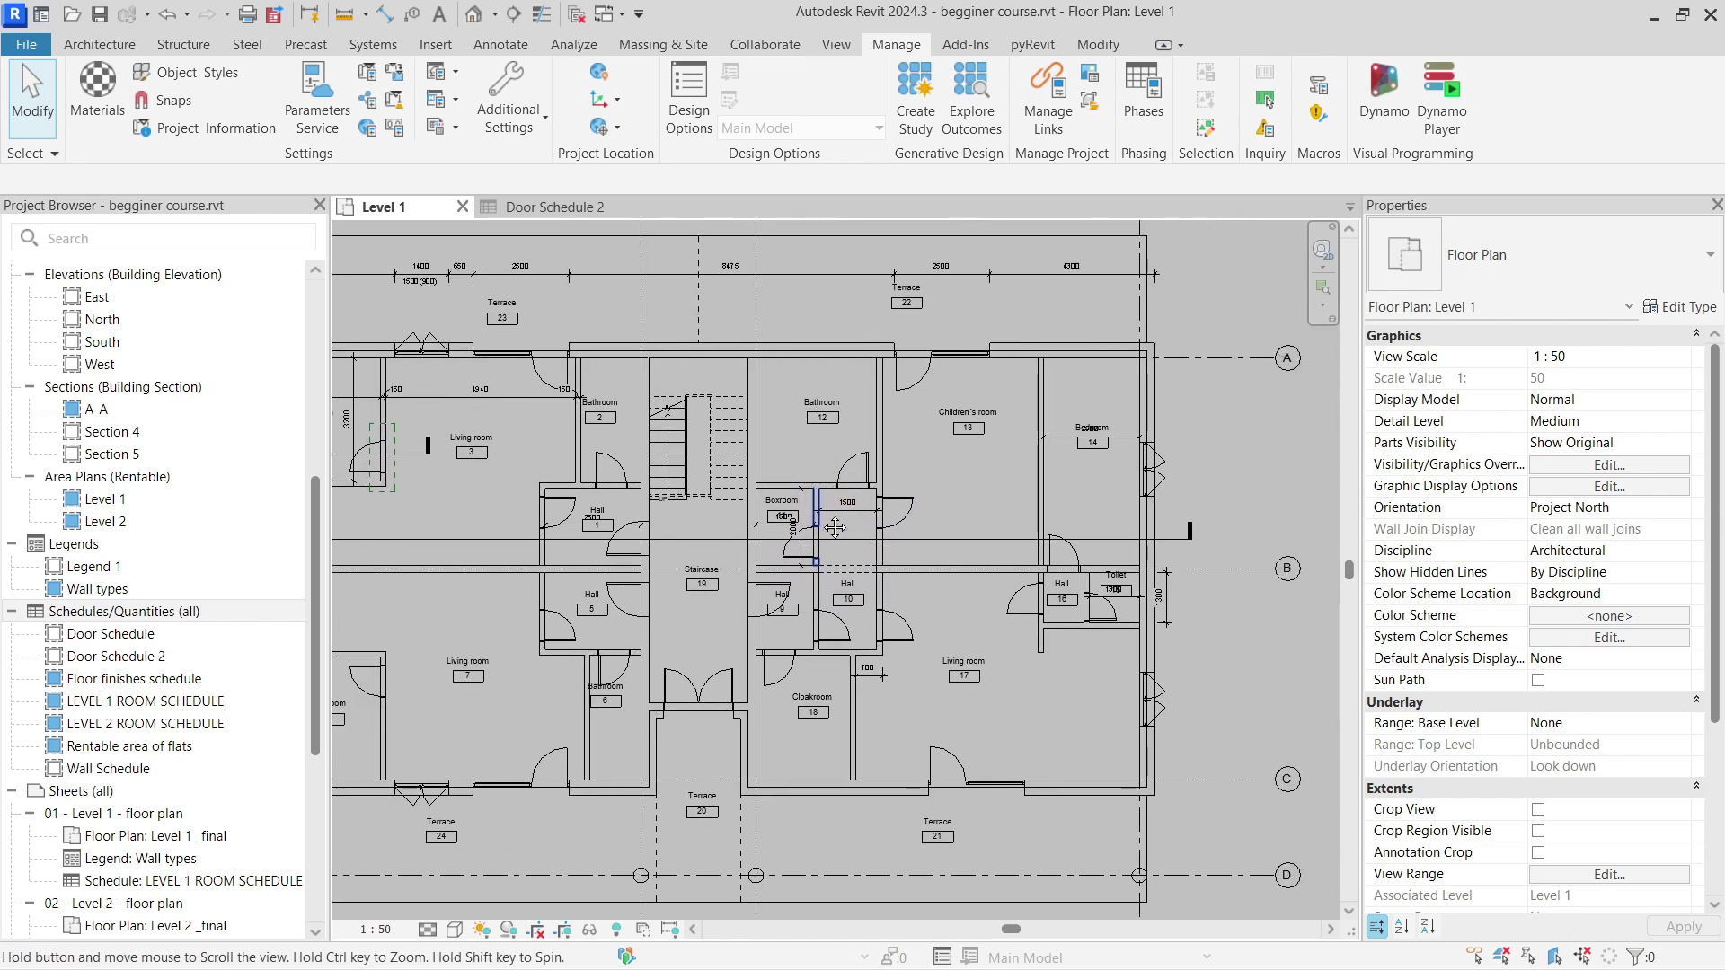
scroll(813, 521, "up", 1)
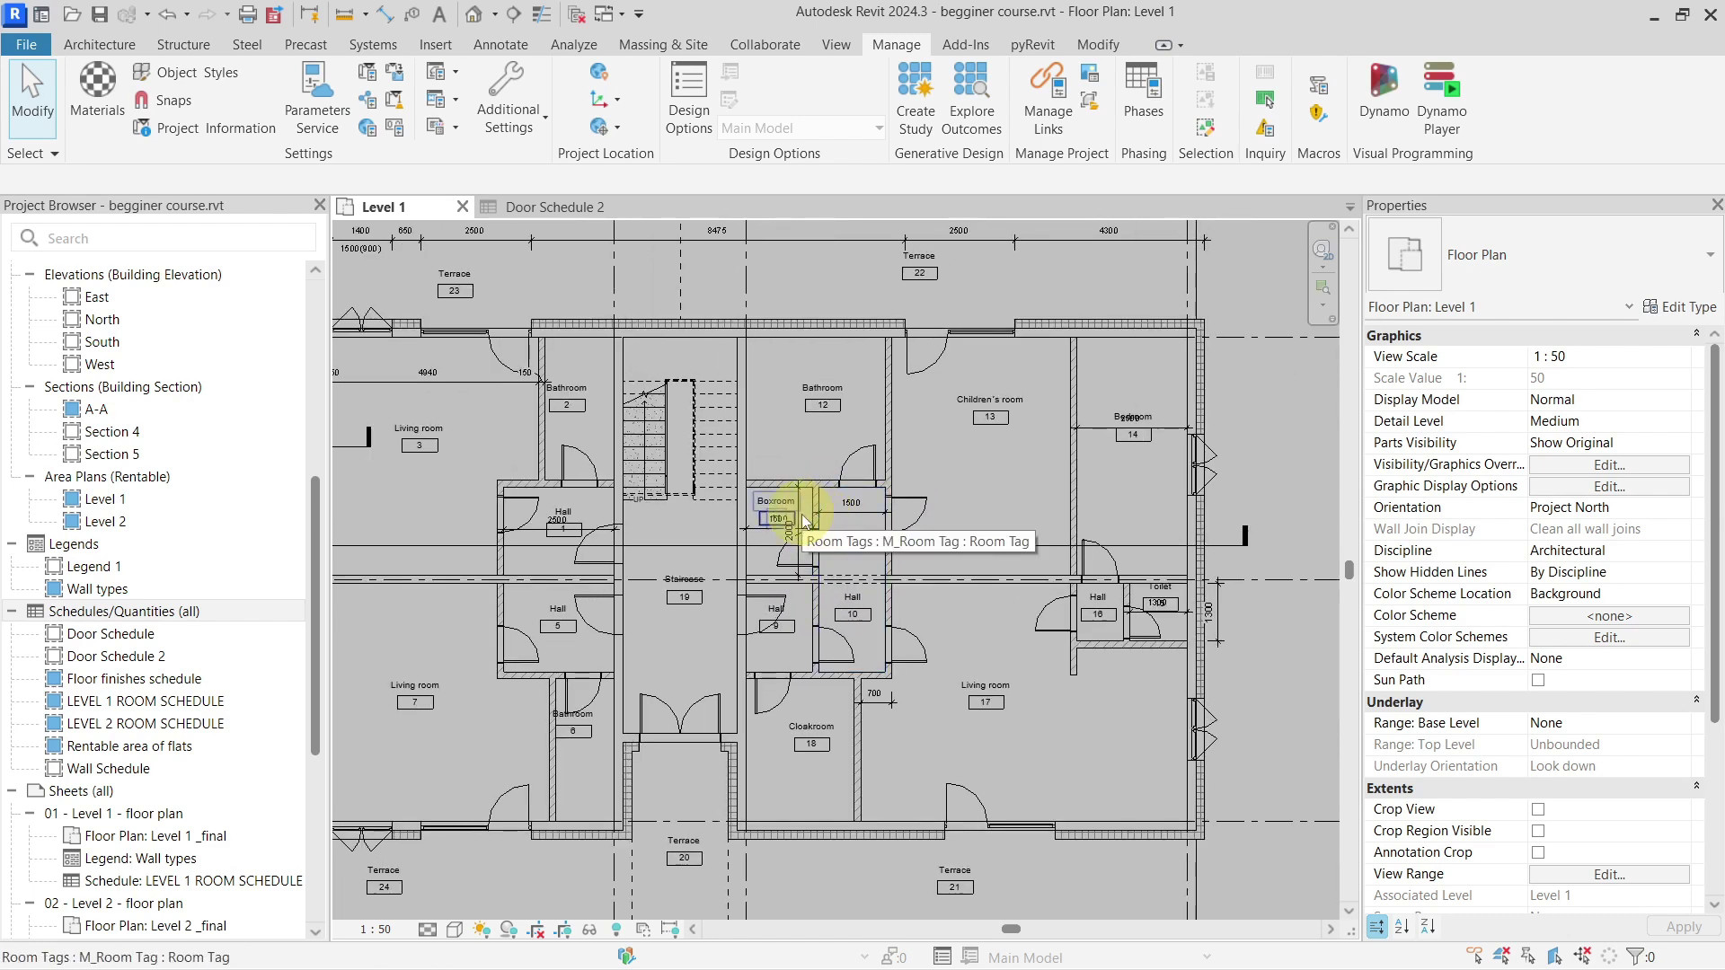
left_click(369, 99)
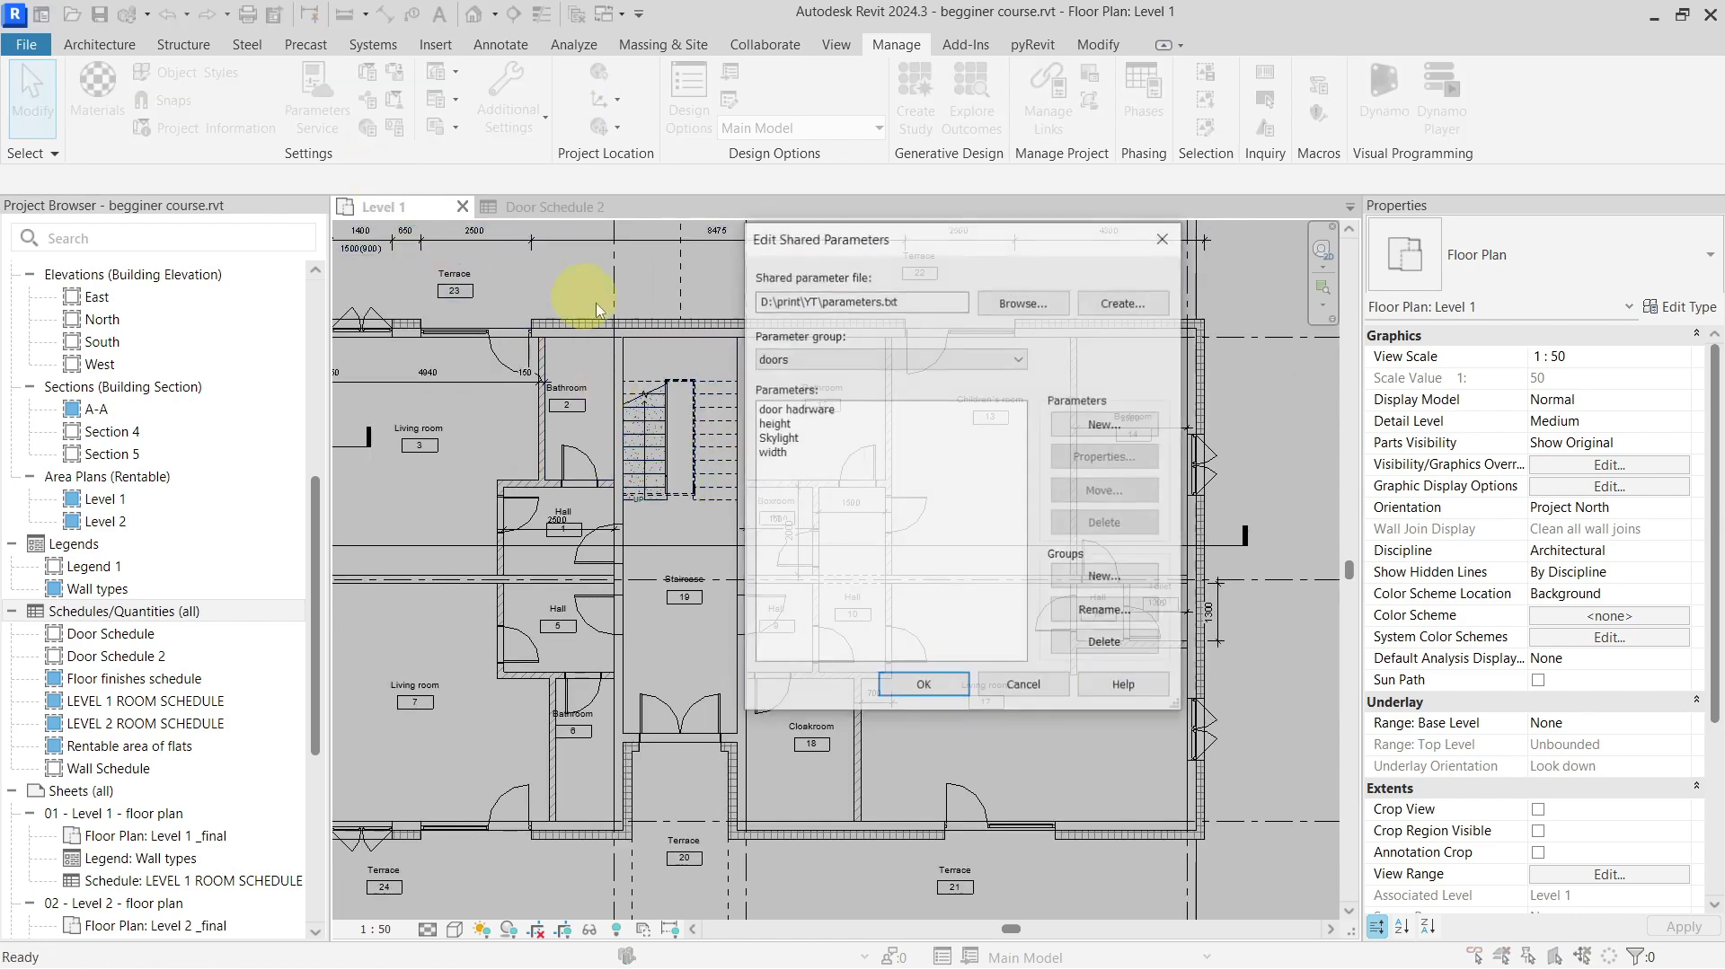
Step: Inspect the misspelled 'door hadrware' parameter's properties, then close both shared parameter dialogs
left_click(854, 414)
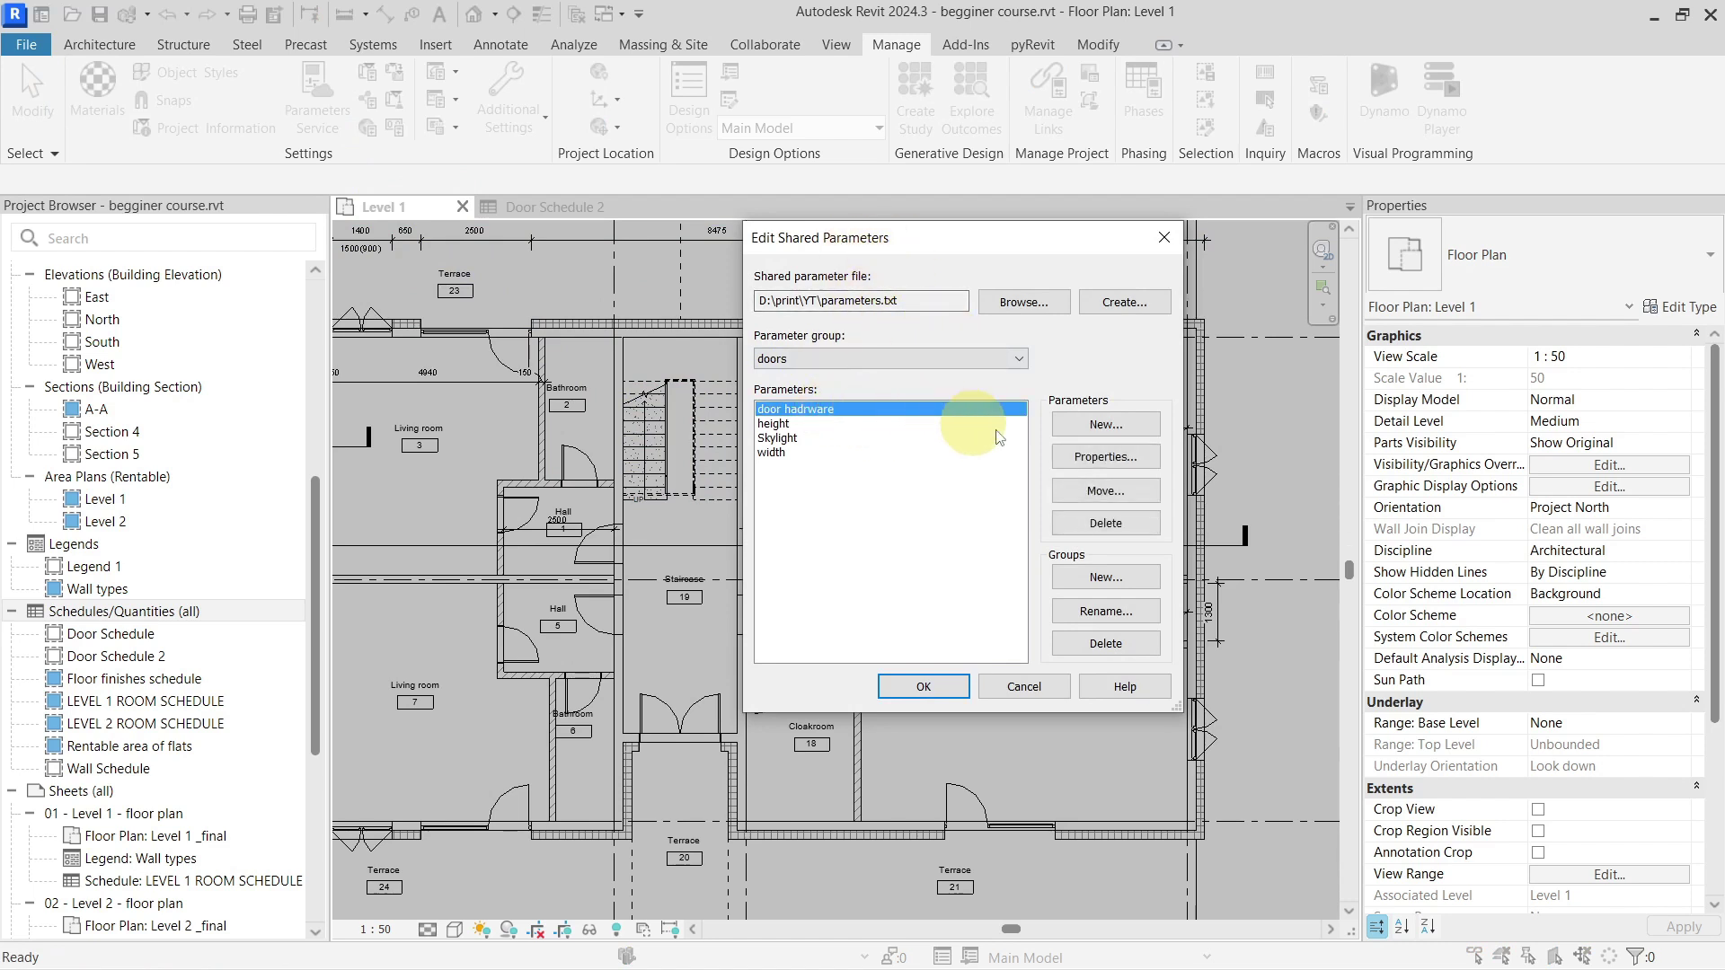
left_click(1086, 459)
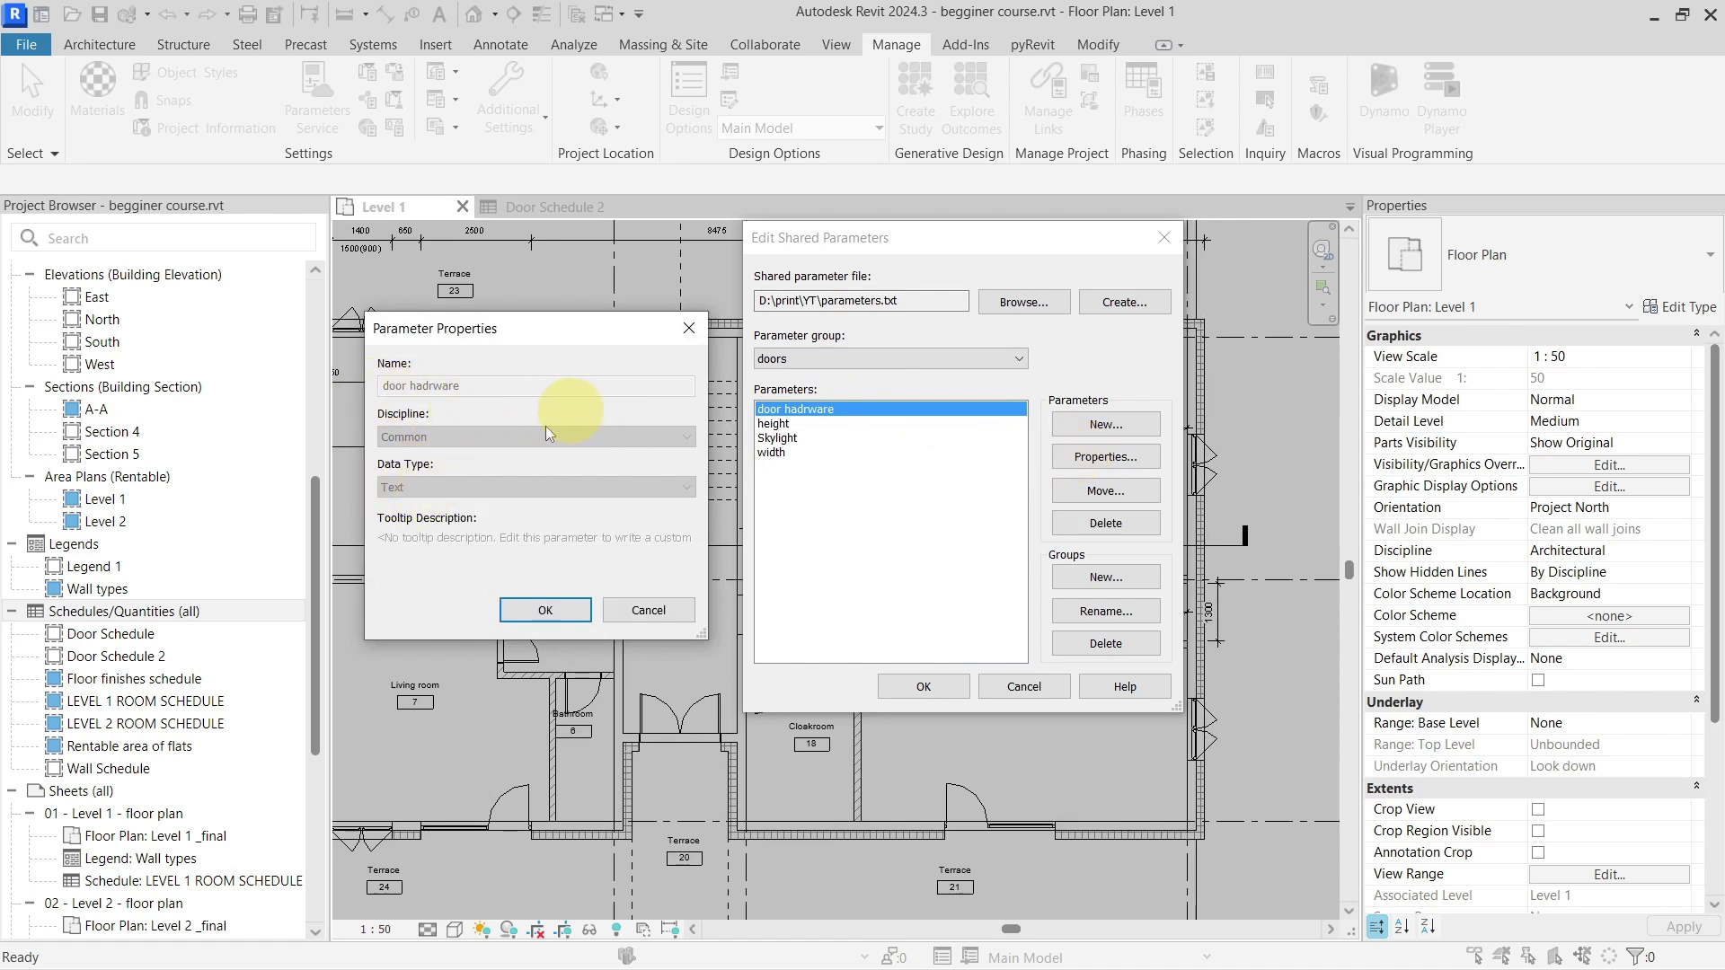
left_click(688, 329)
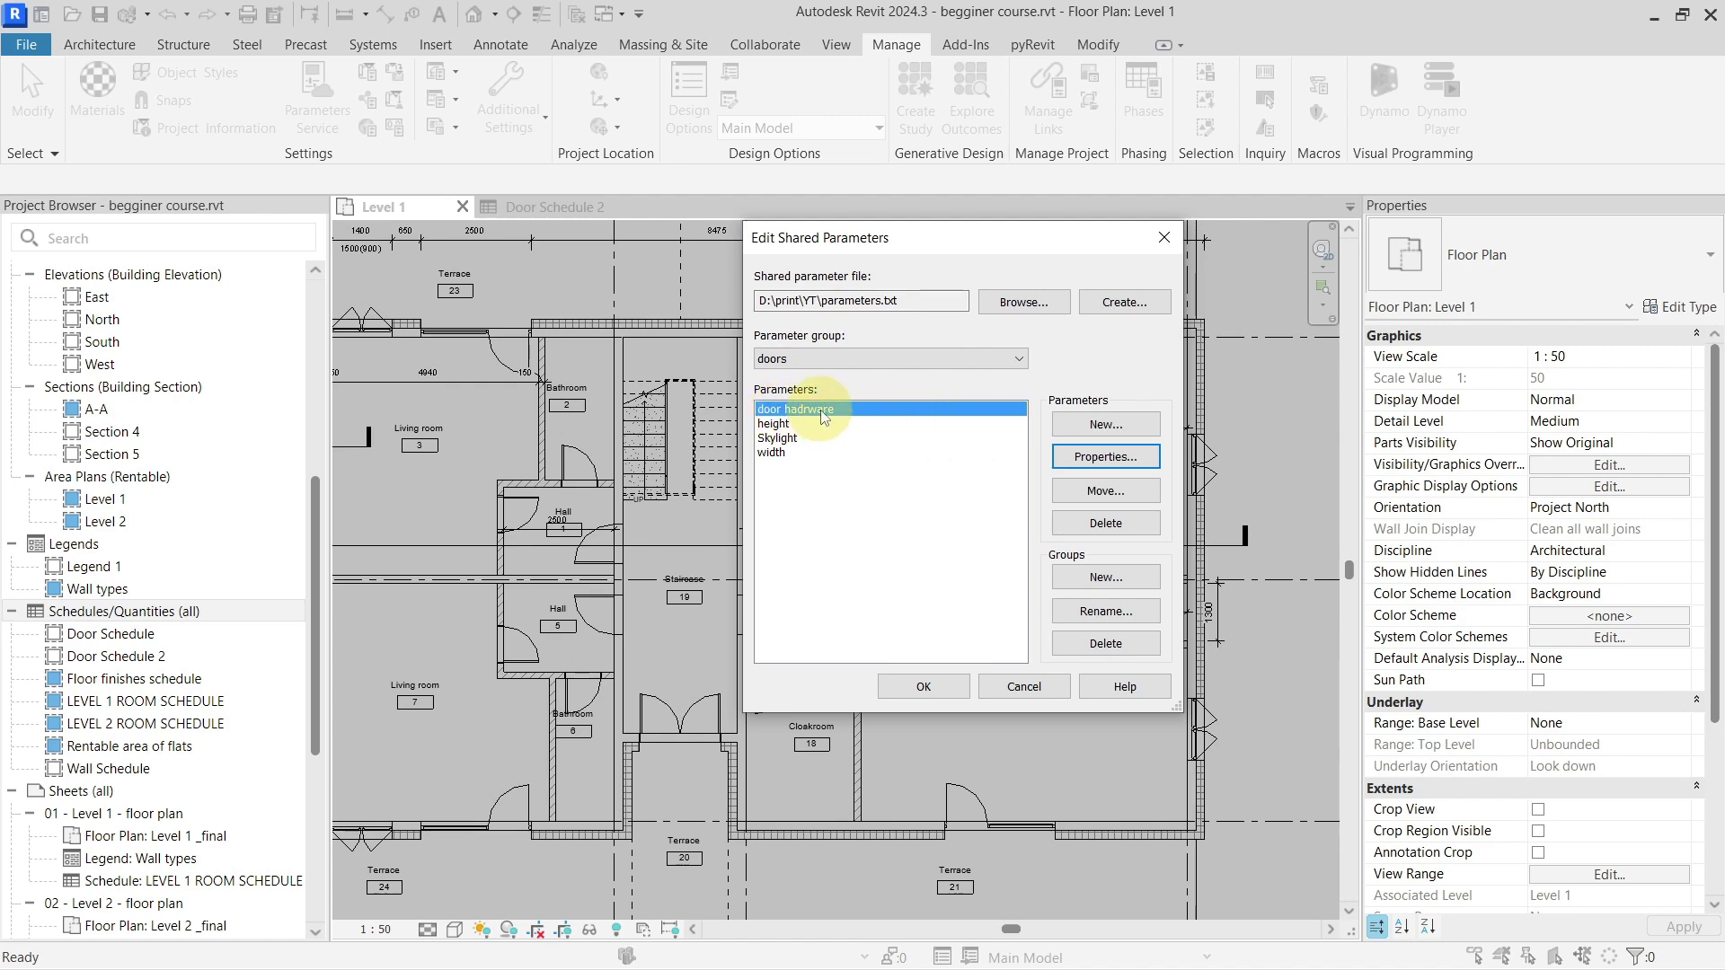
key("Escape")
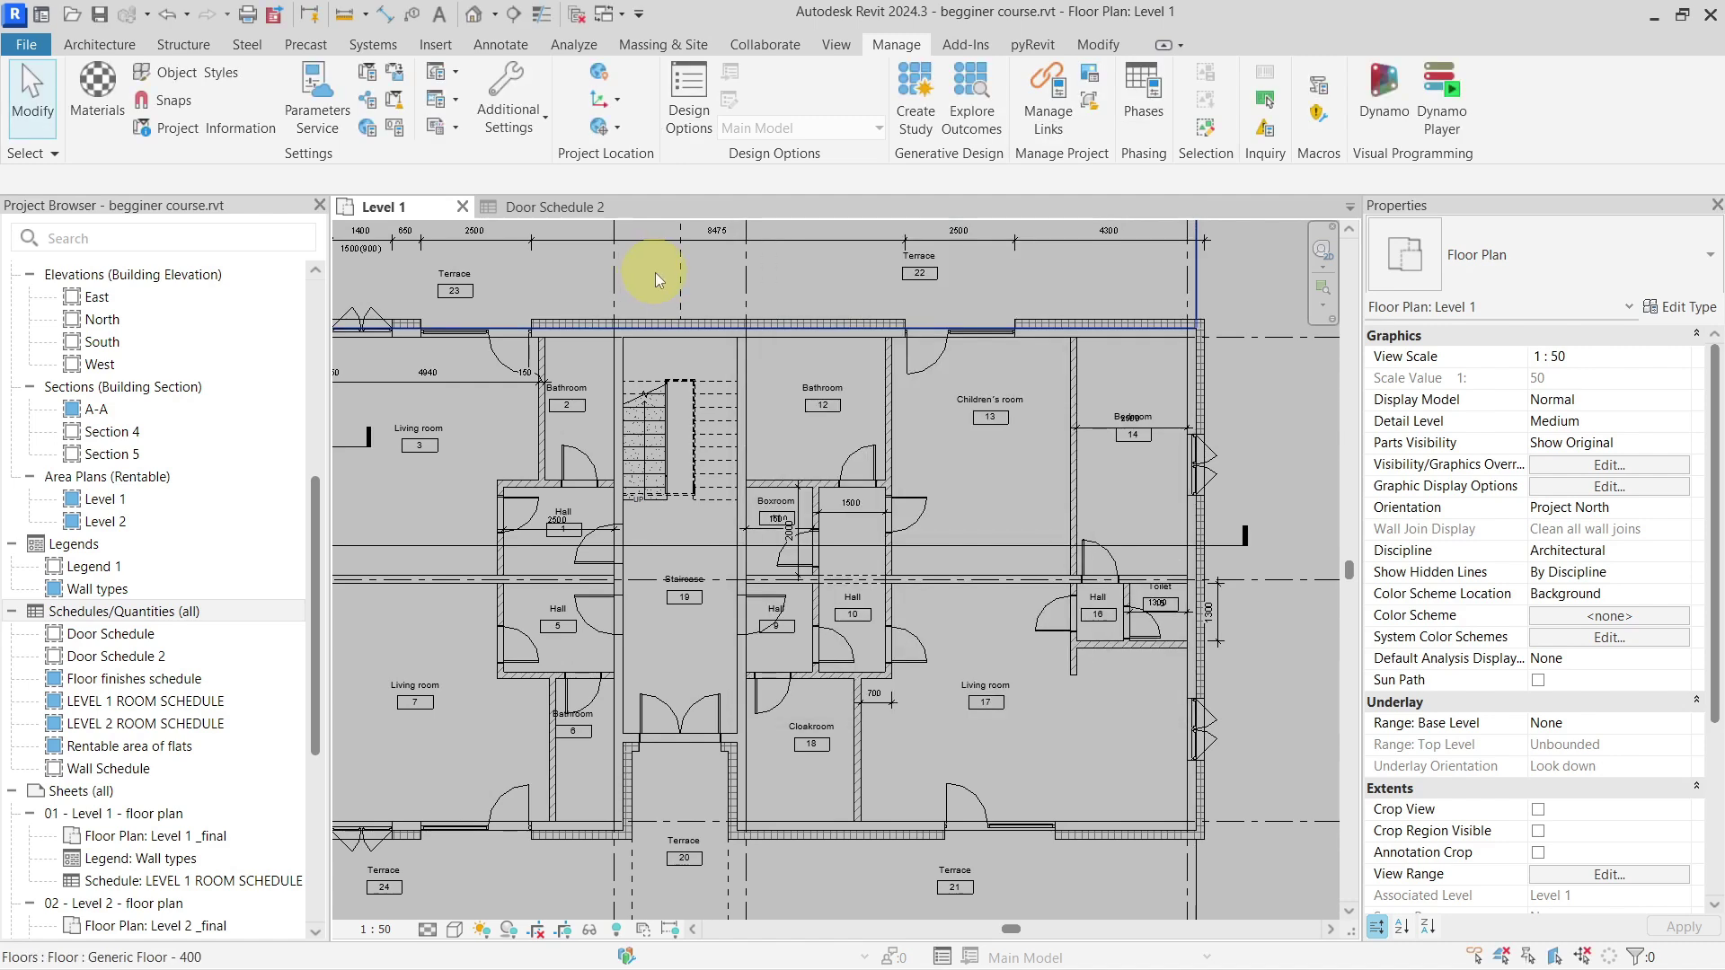
Step: Scroll Door Schedule 2's door hadrware column, then return to Level 1 and reopen Shared Parameters
left_click(557, 206)
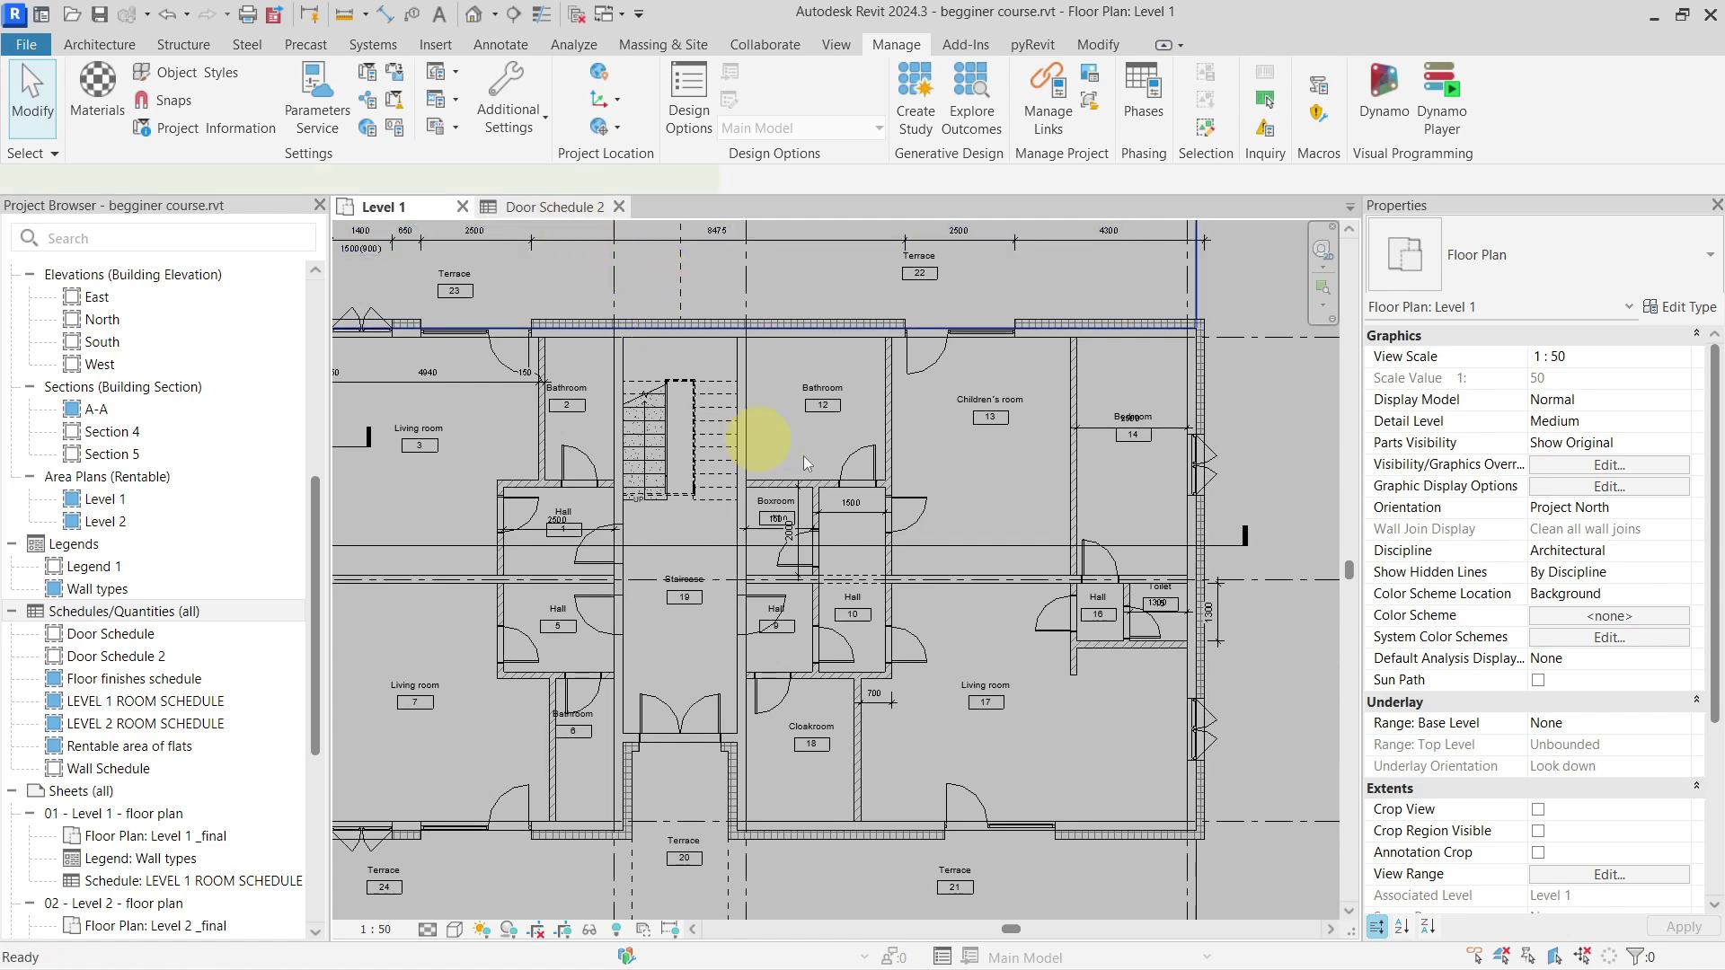
scroll(759, 404, "down", 8)
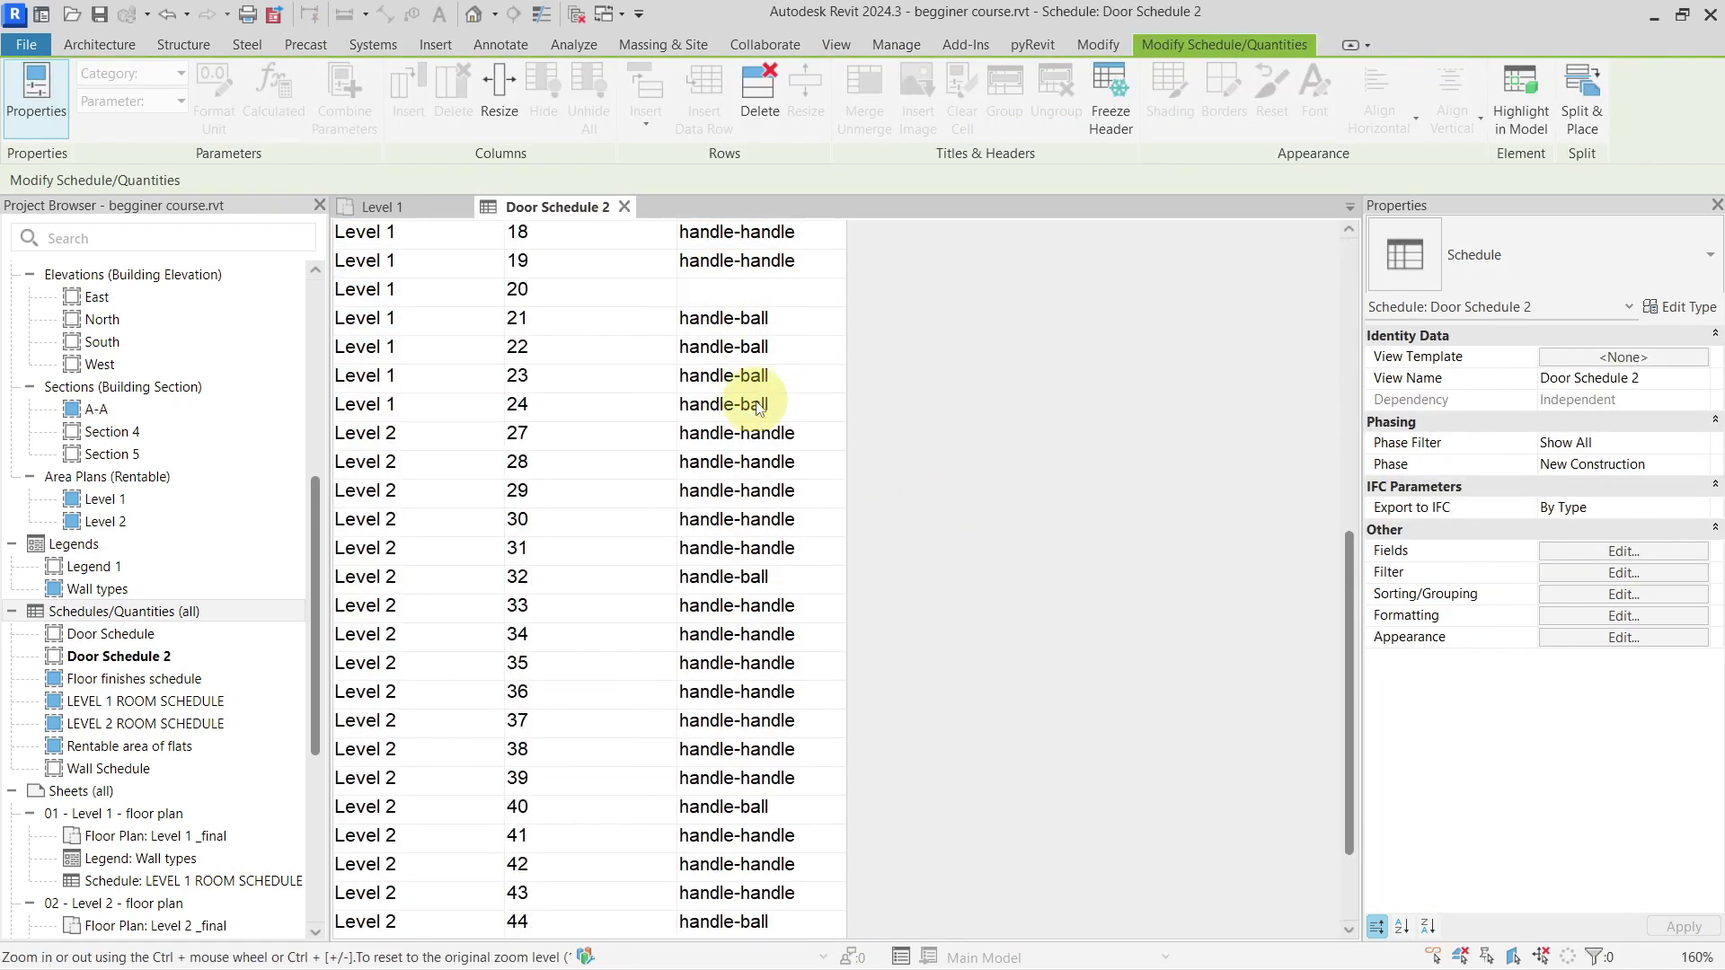
scroll(759, 404, "up", 7)
scroll(759, 409, "up", 1)
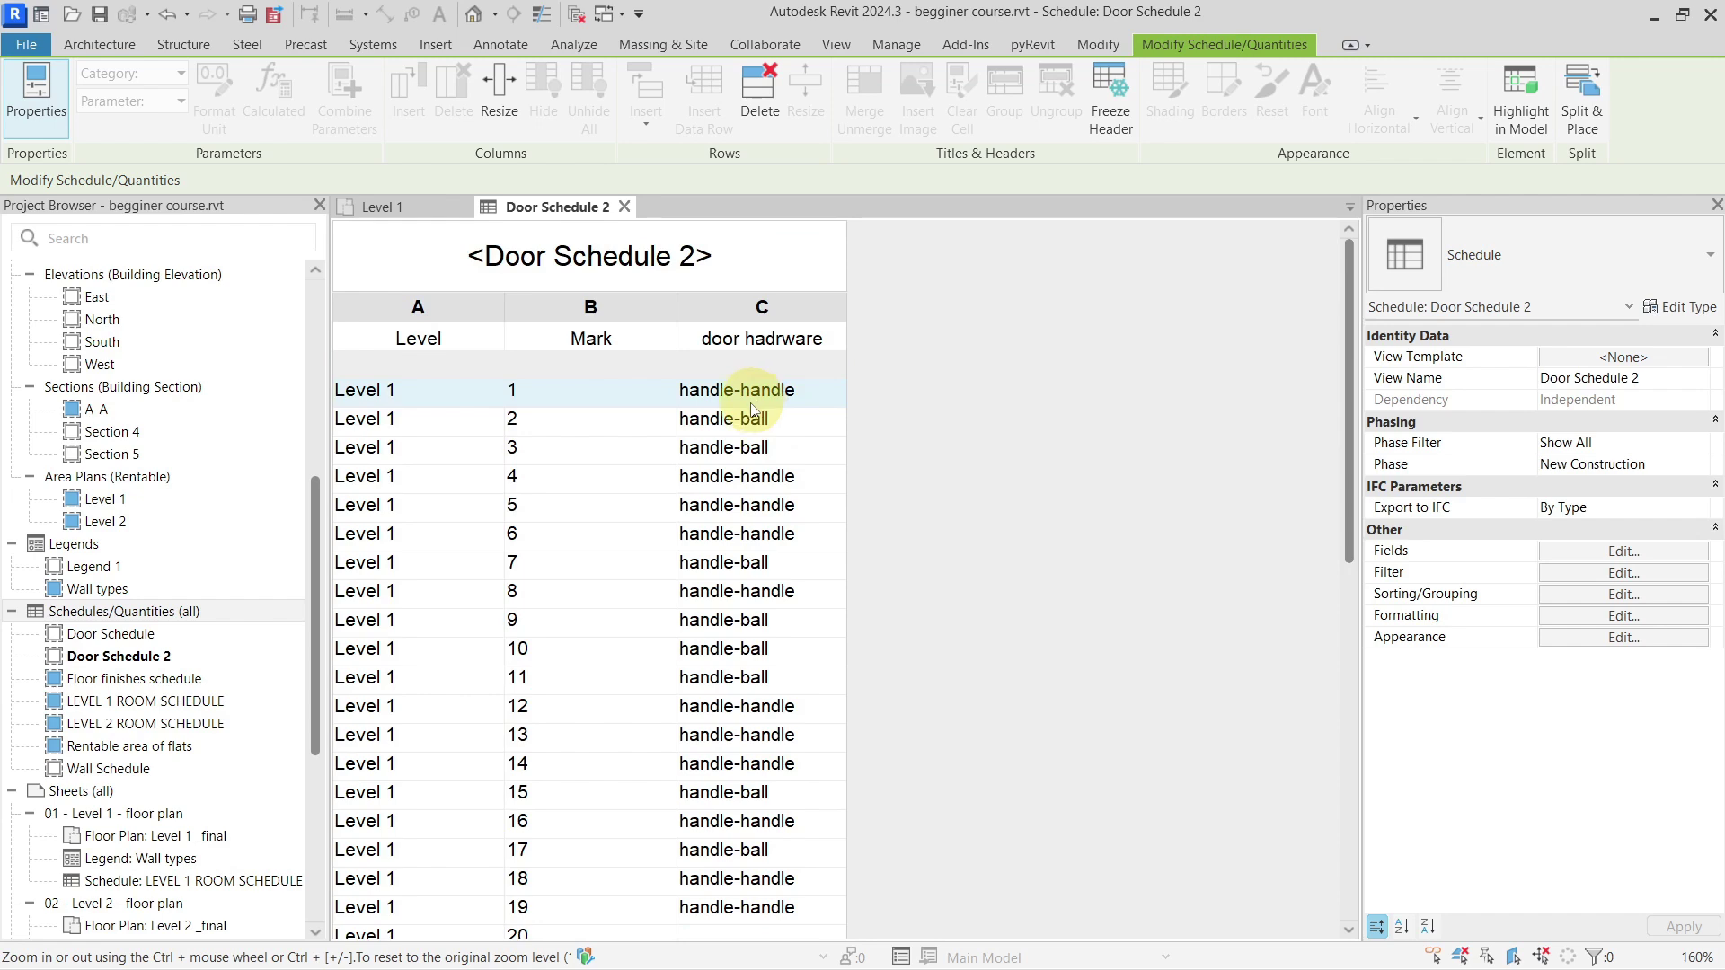
left_click(560, 341)
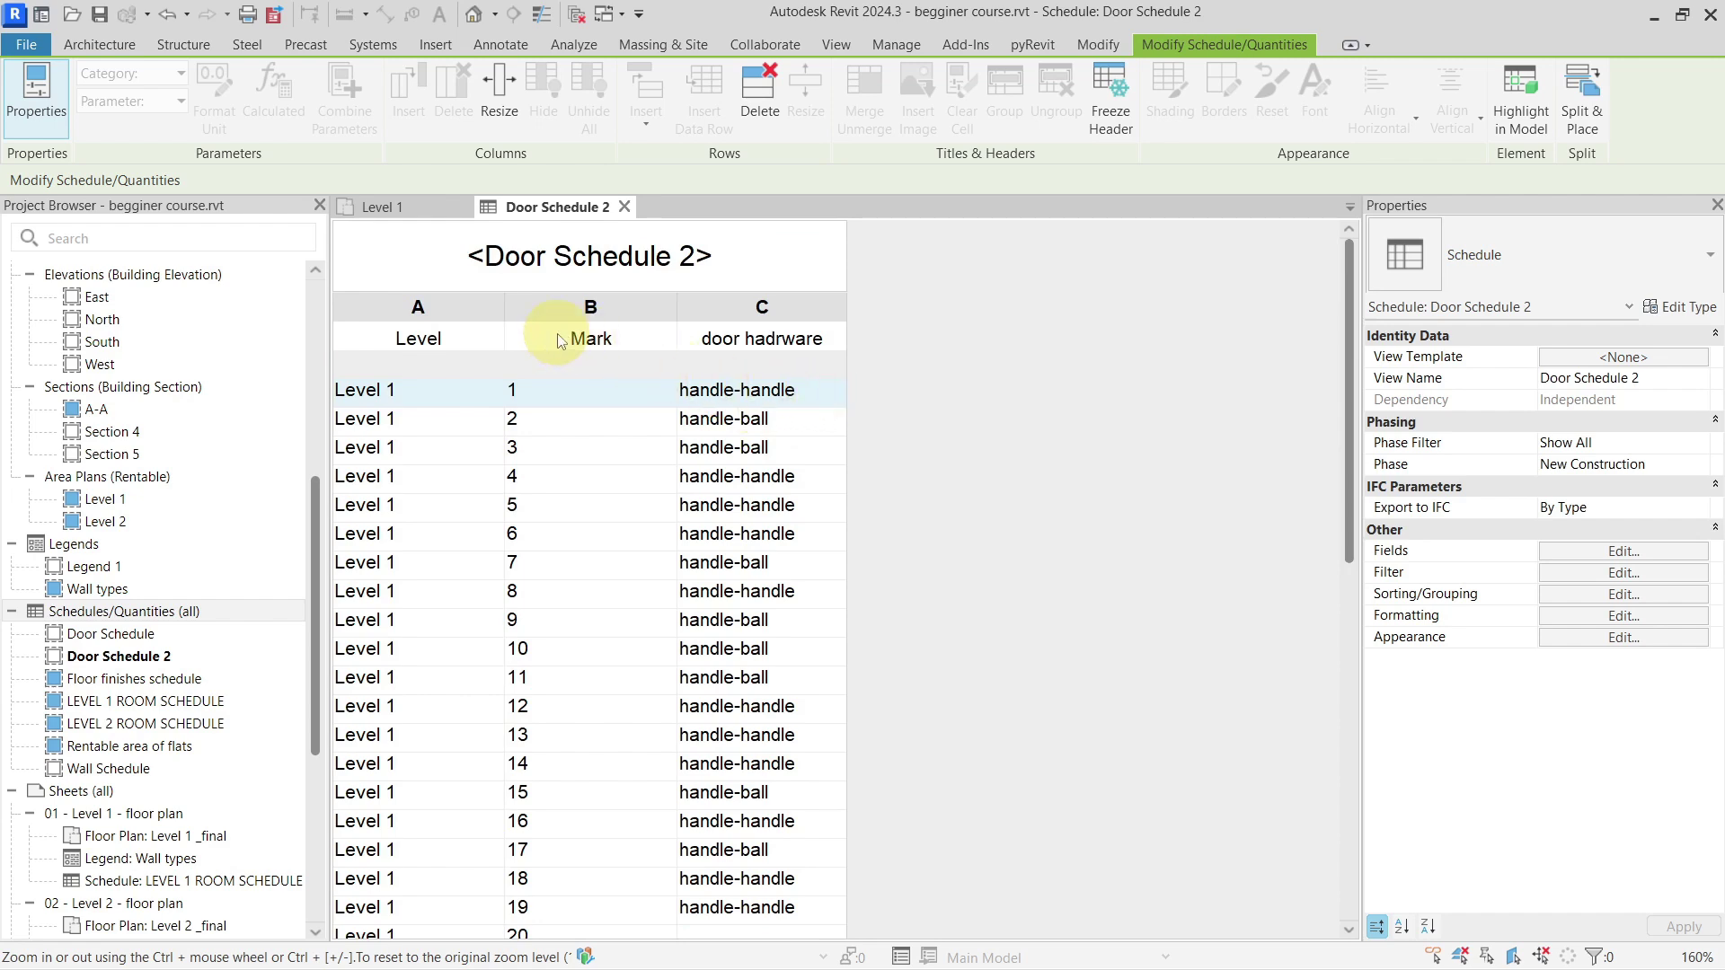
left_click(395, 208)
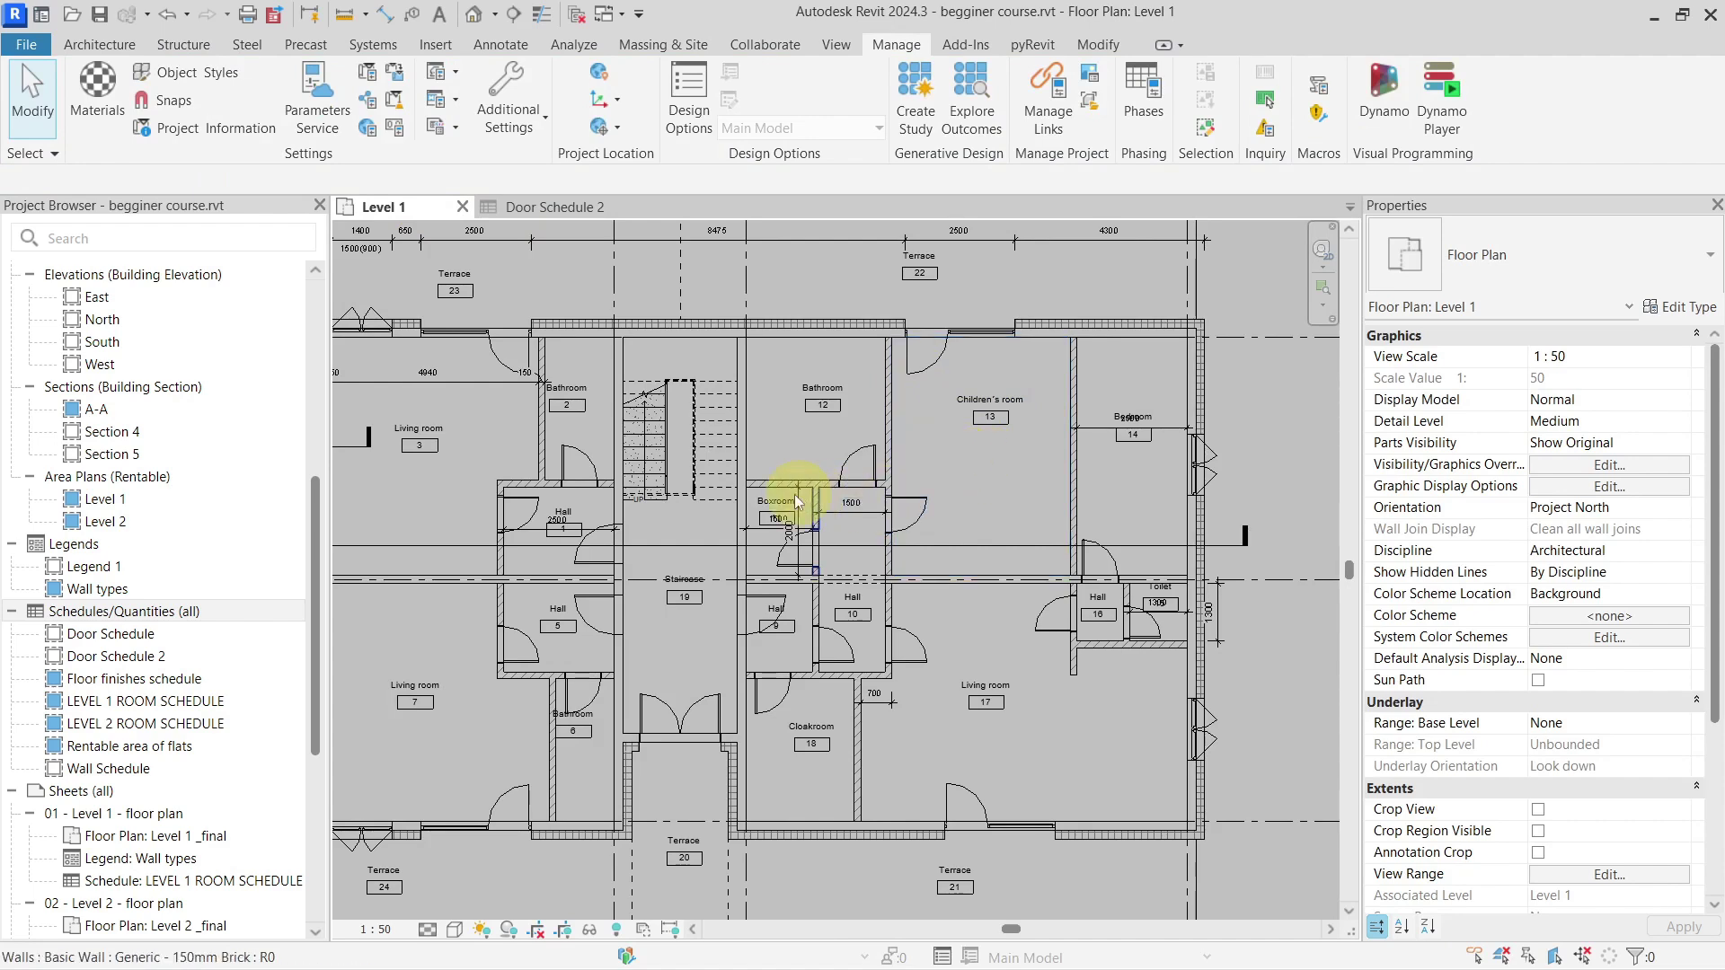
left_click(369, 103)
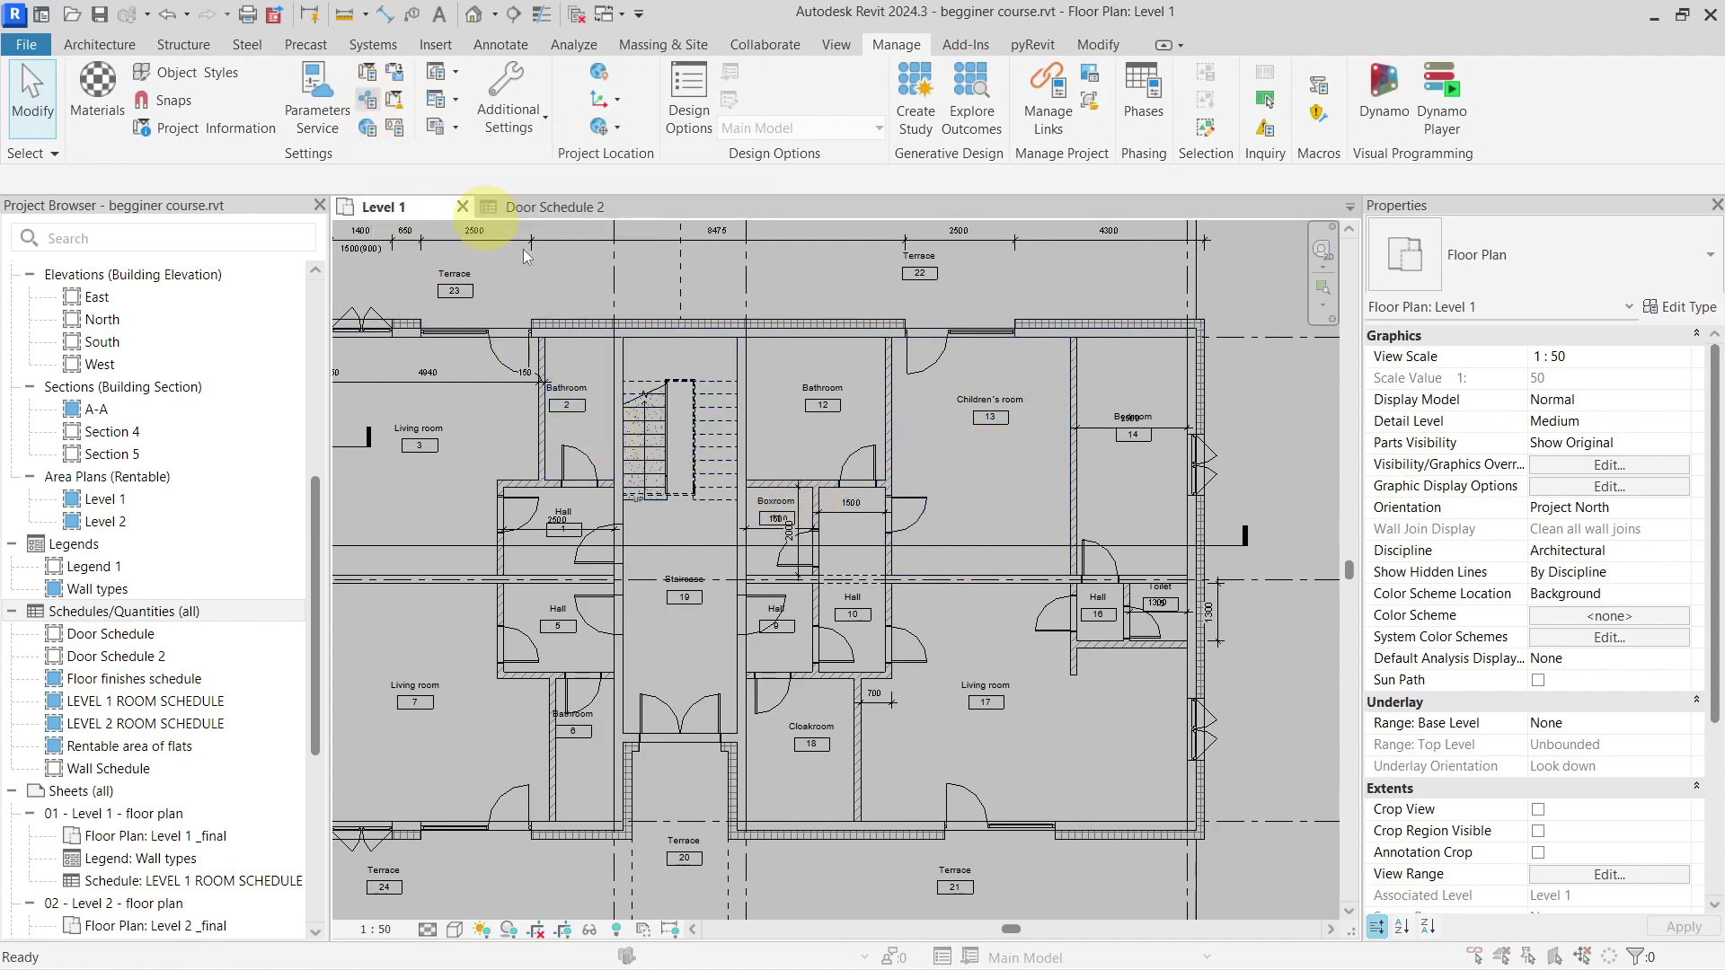
Step: Create a Text shared parameter 'door hardware' in the doors group and close the editor
left_click(1102, 423)
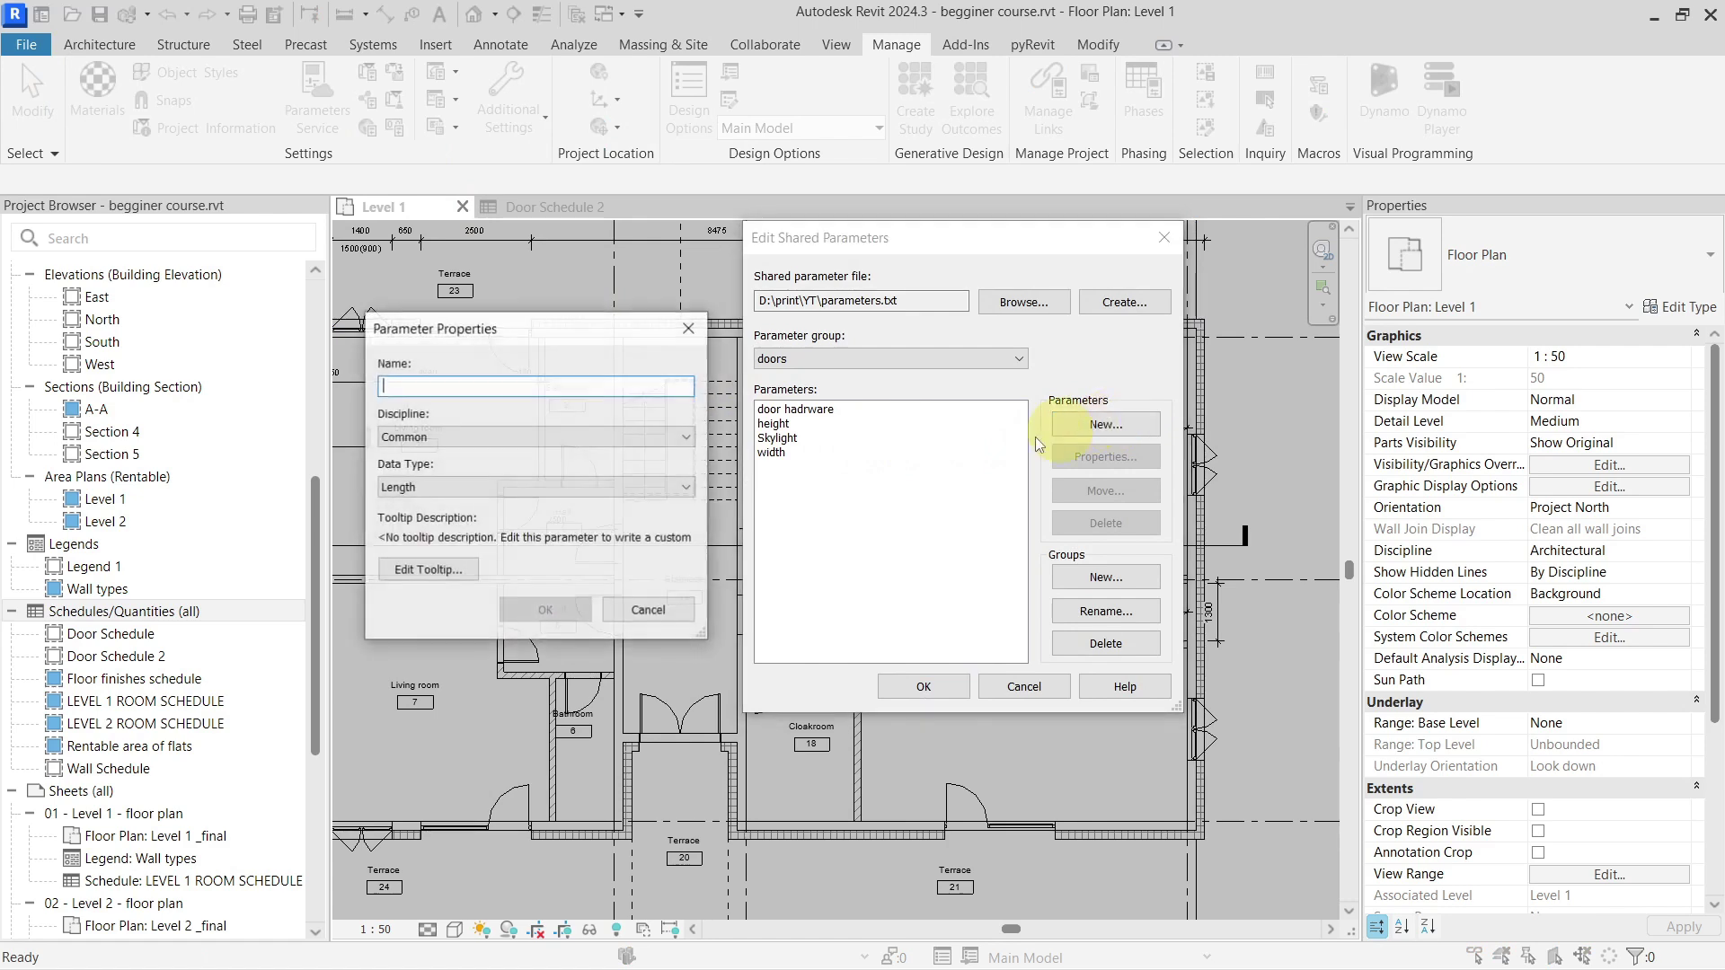
type("door")
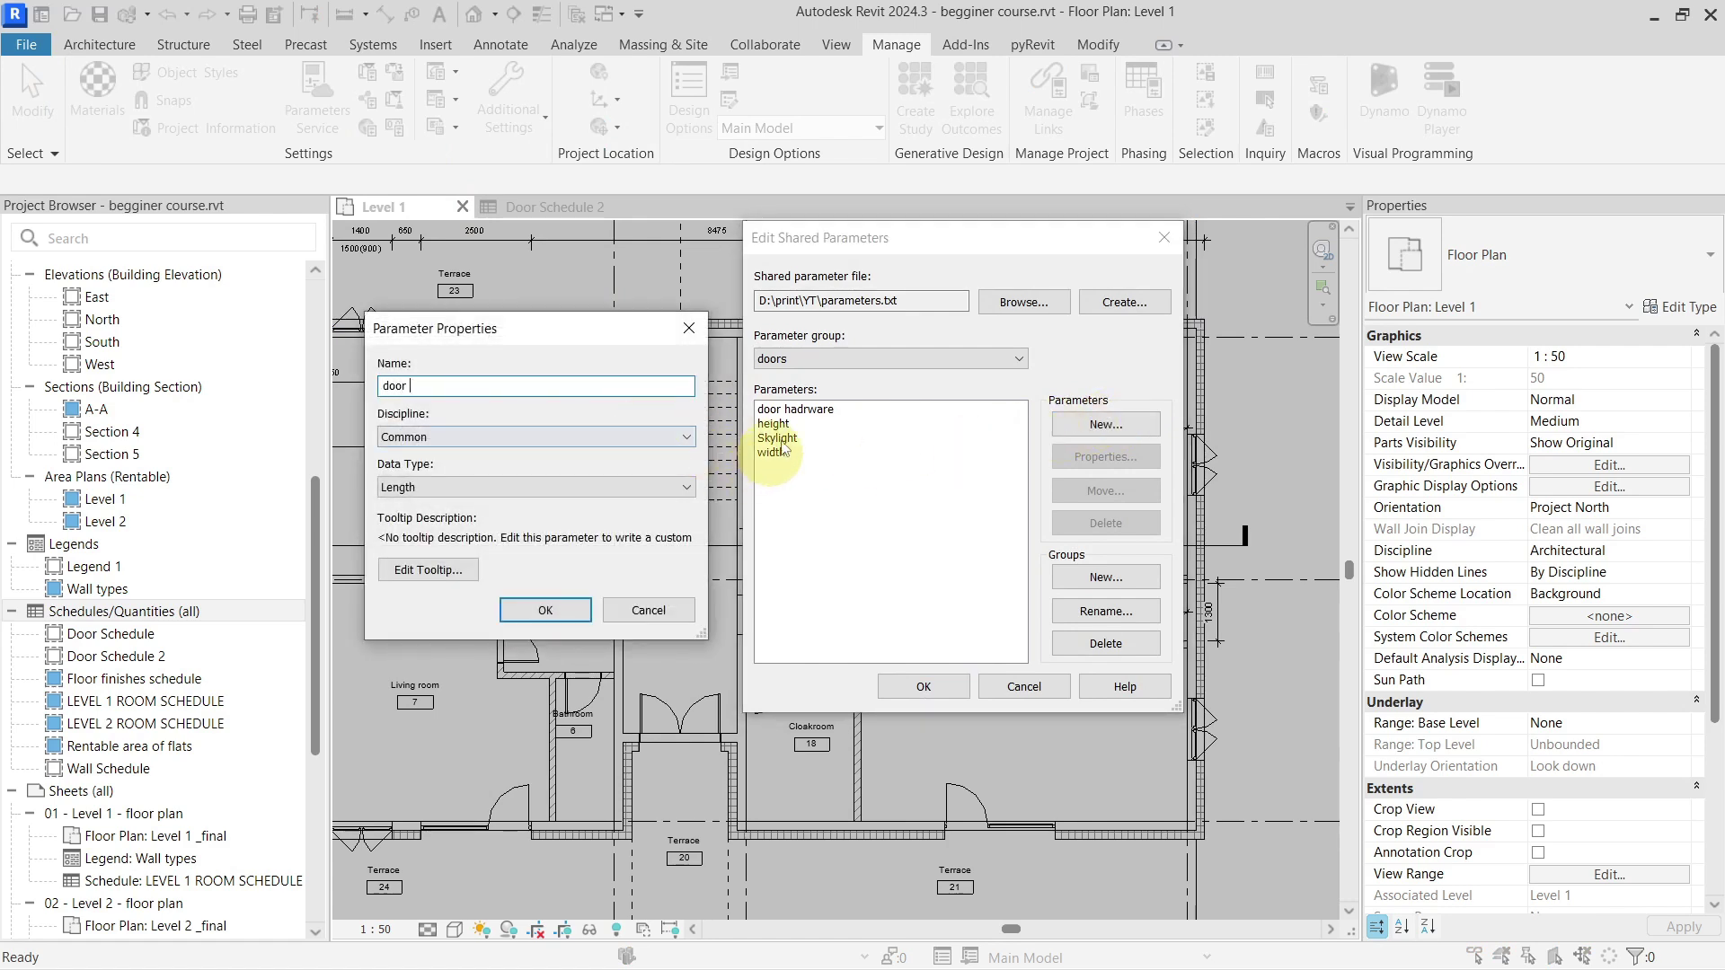
type(" hardware")
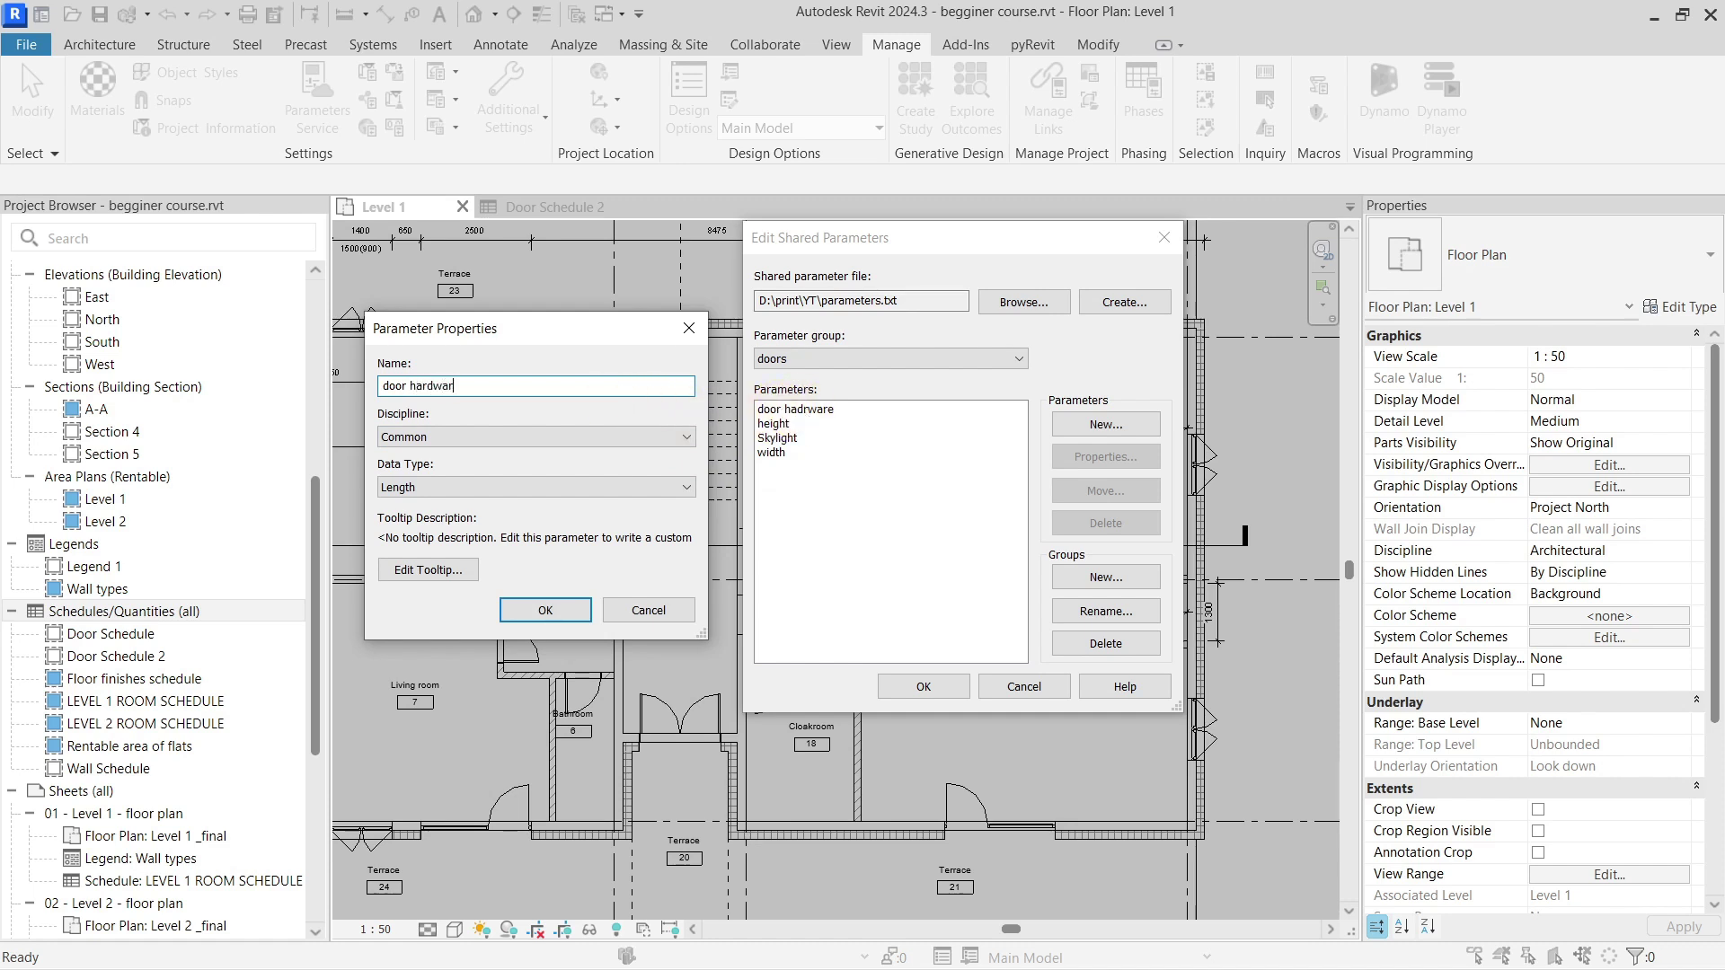
left_click(497, 488)
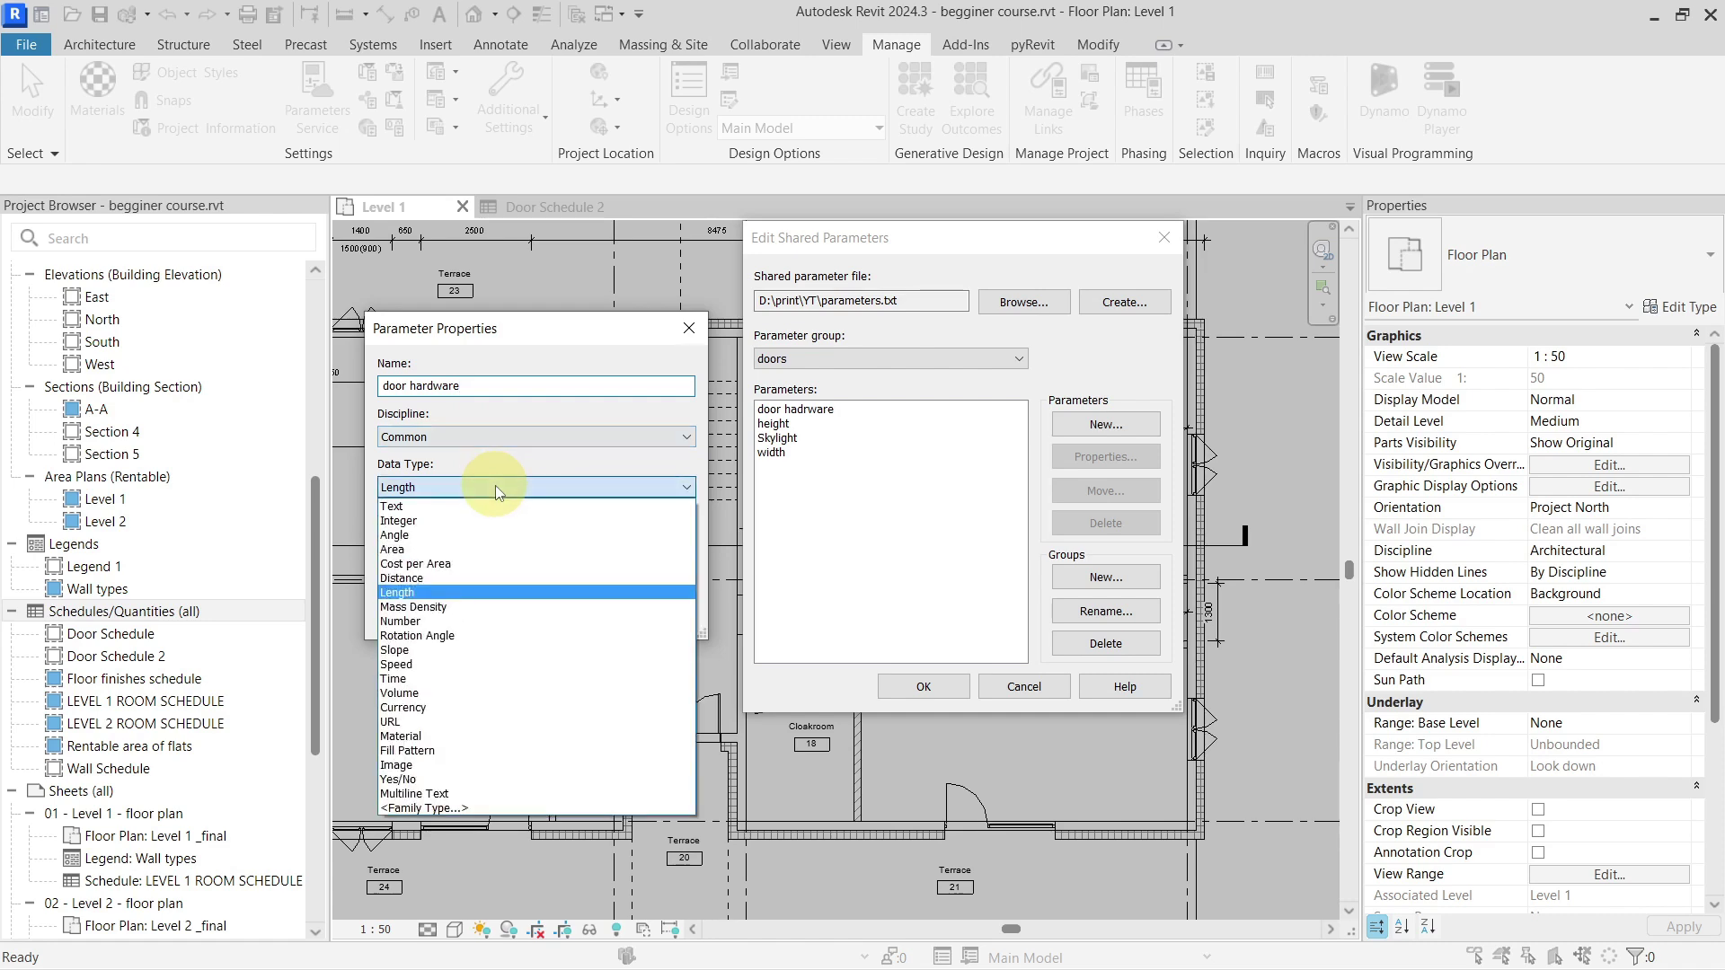
left_click(493, 501)
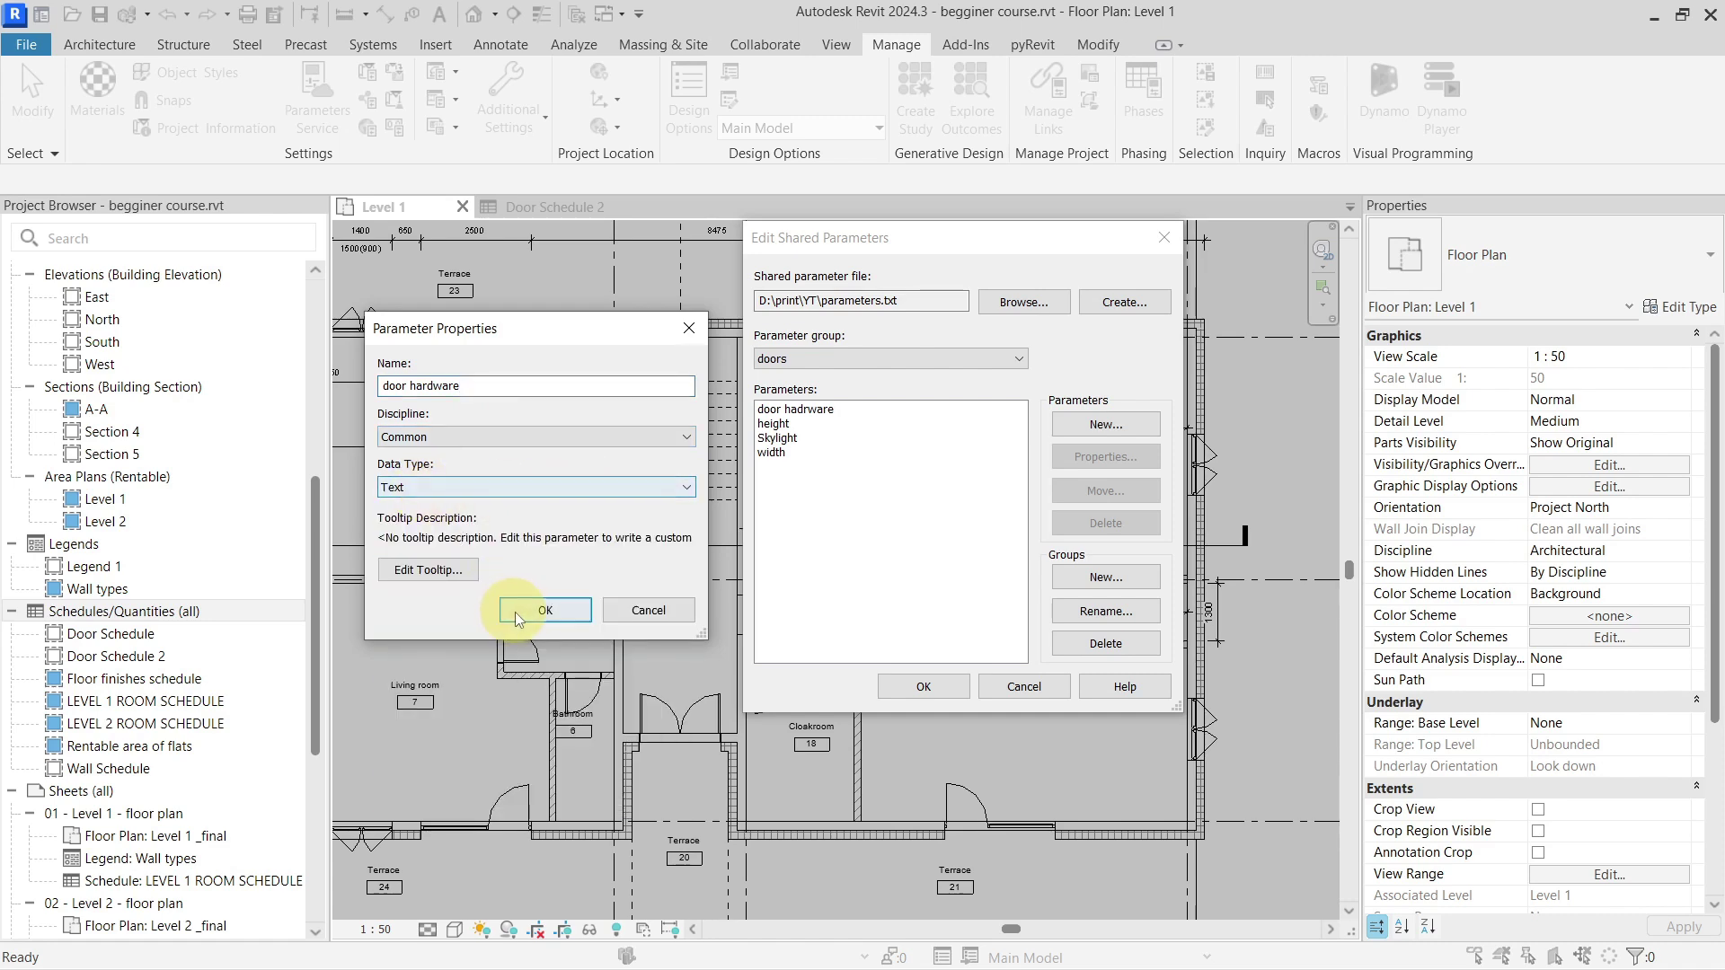
left_click(542, 614)
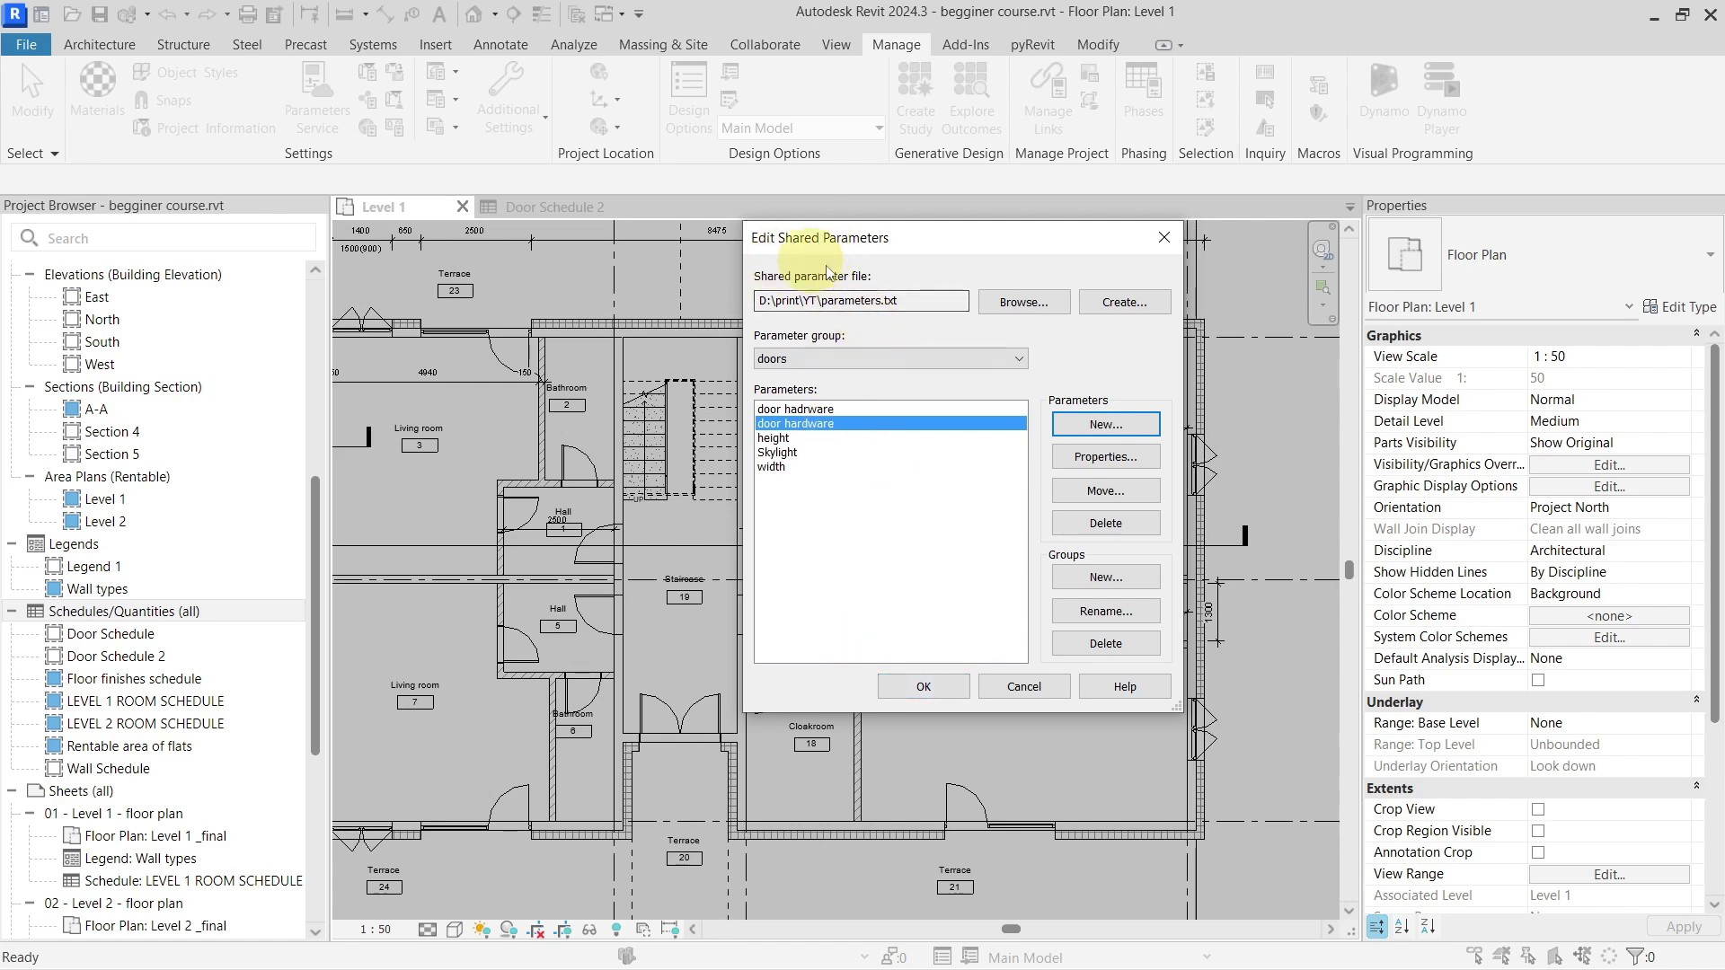
left_click(935, 687)
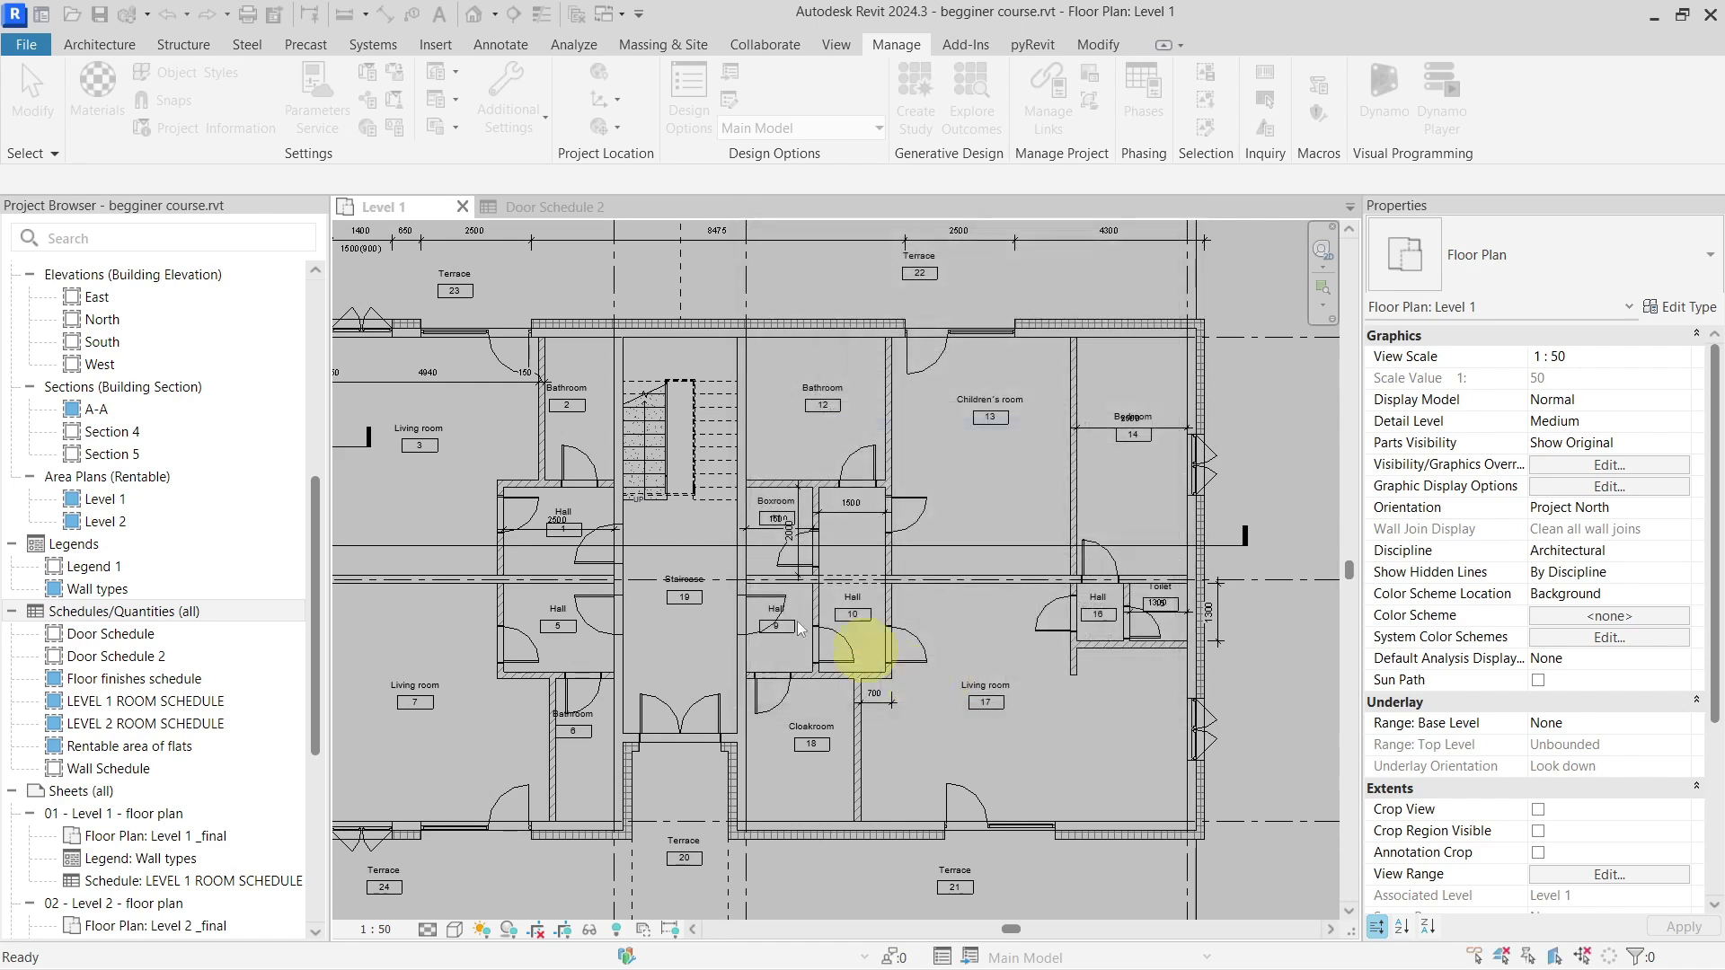
Step: Start a new shared project parameter and pick door hardware from the shared parameter file
left_click(366, 71)
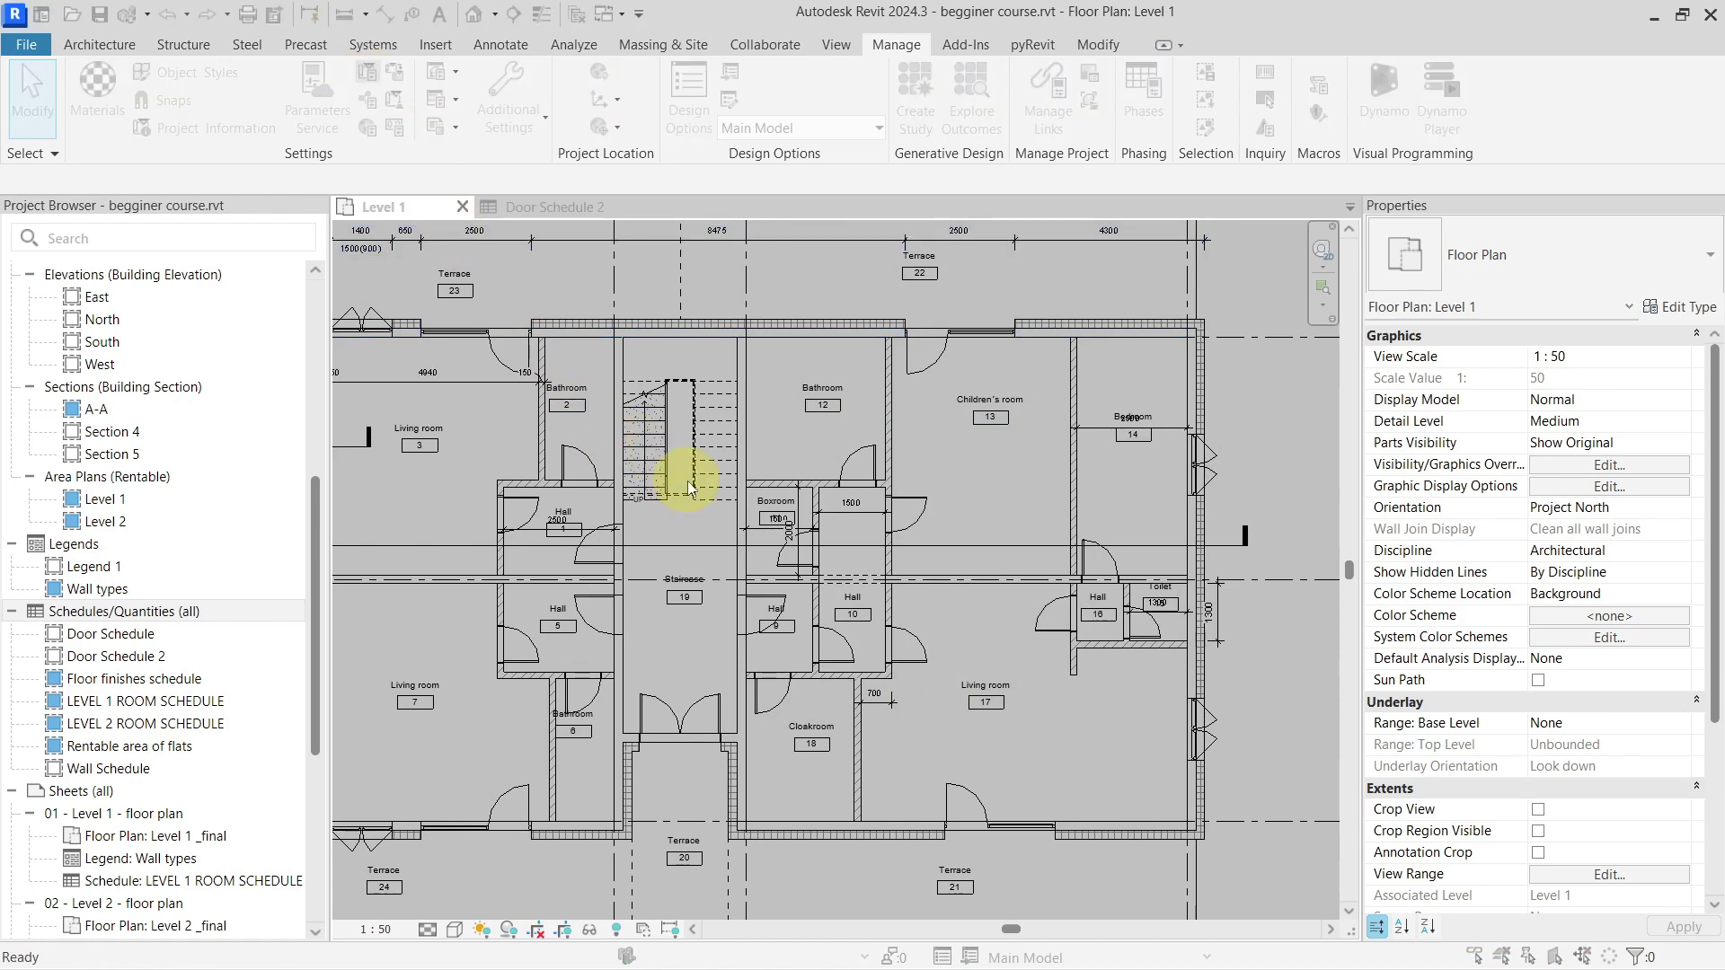
left_click(584, 631)
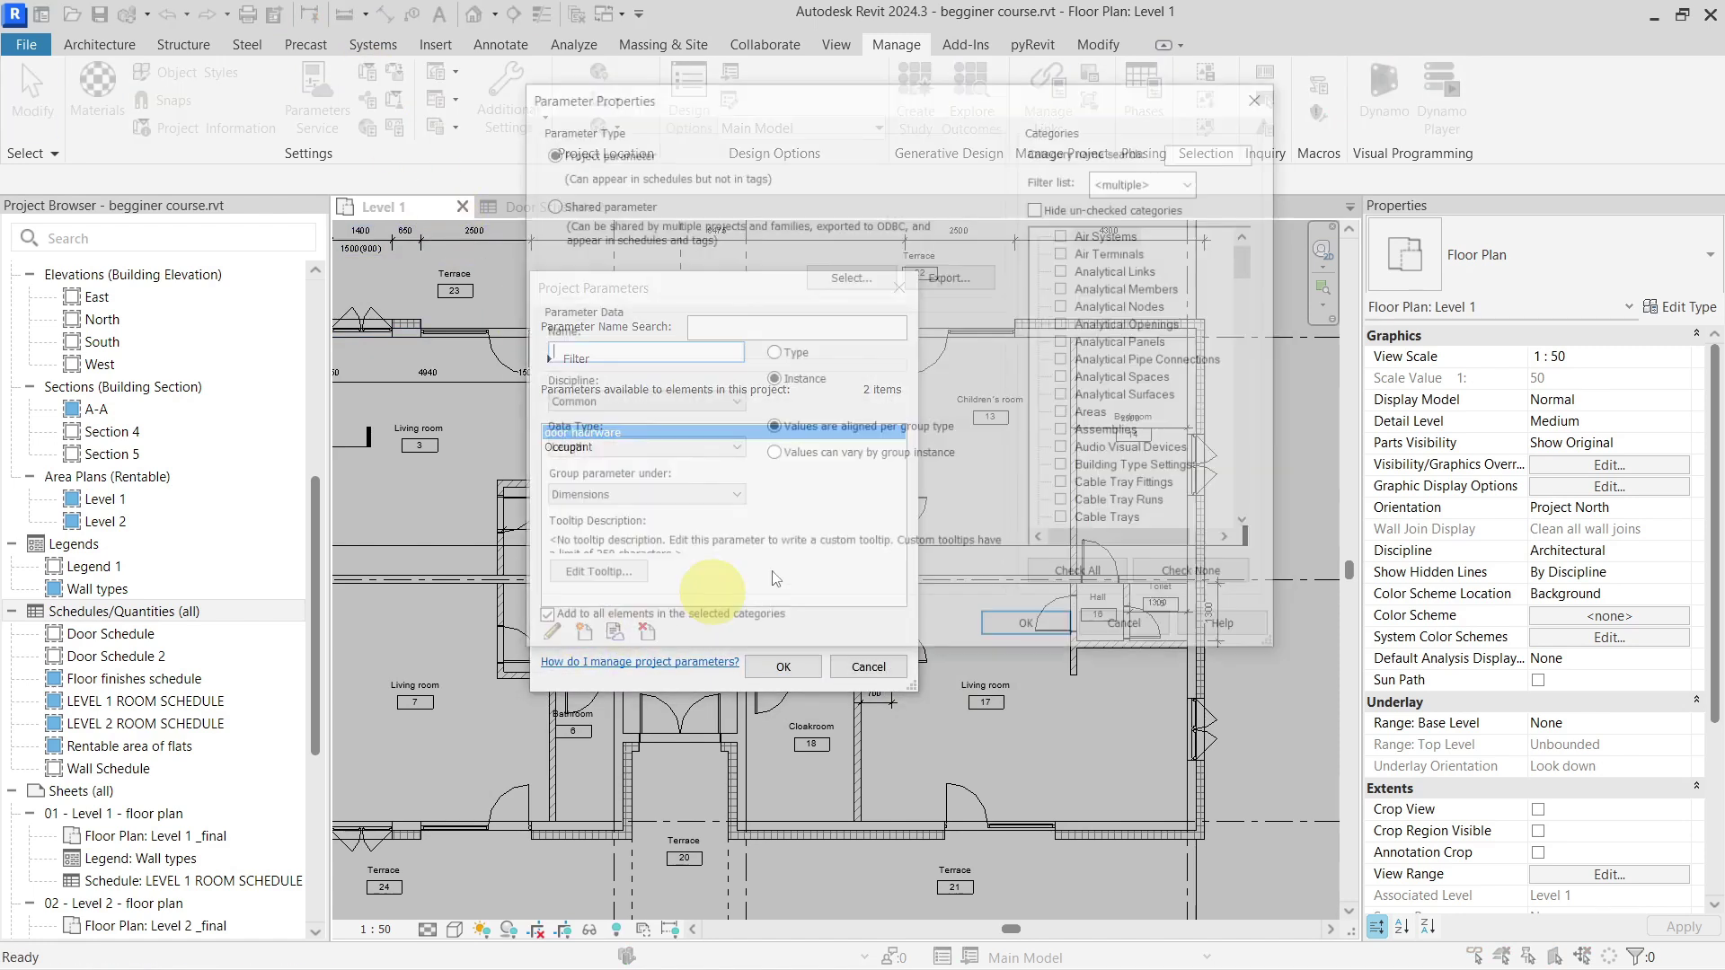
left_click(620, 204)
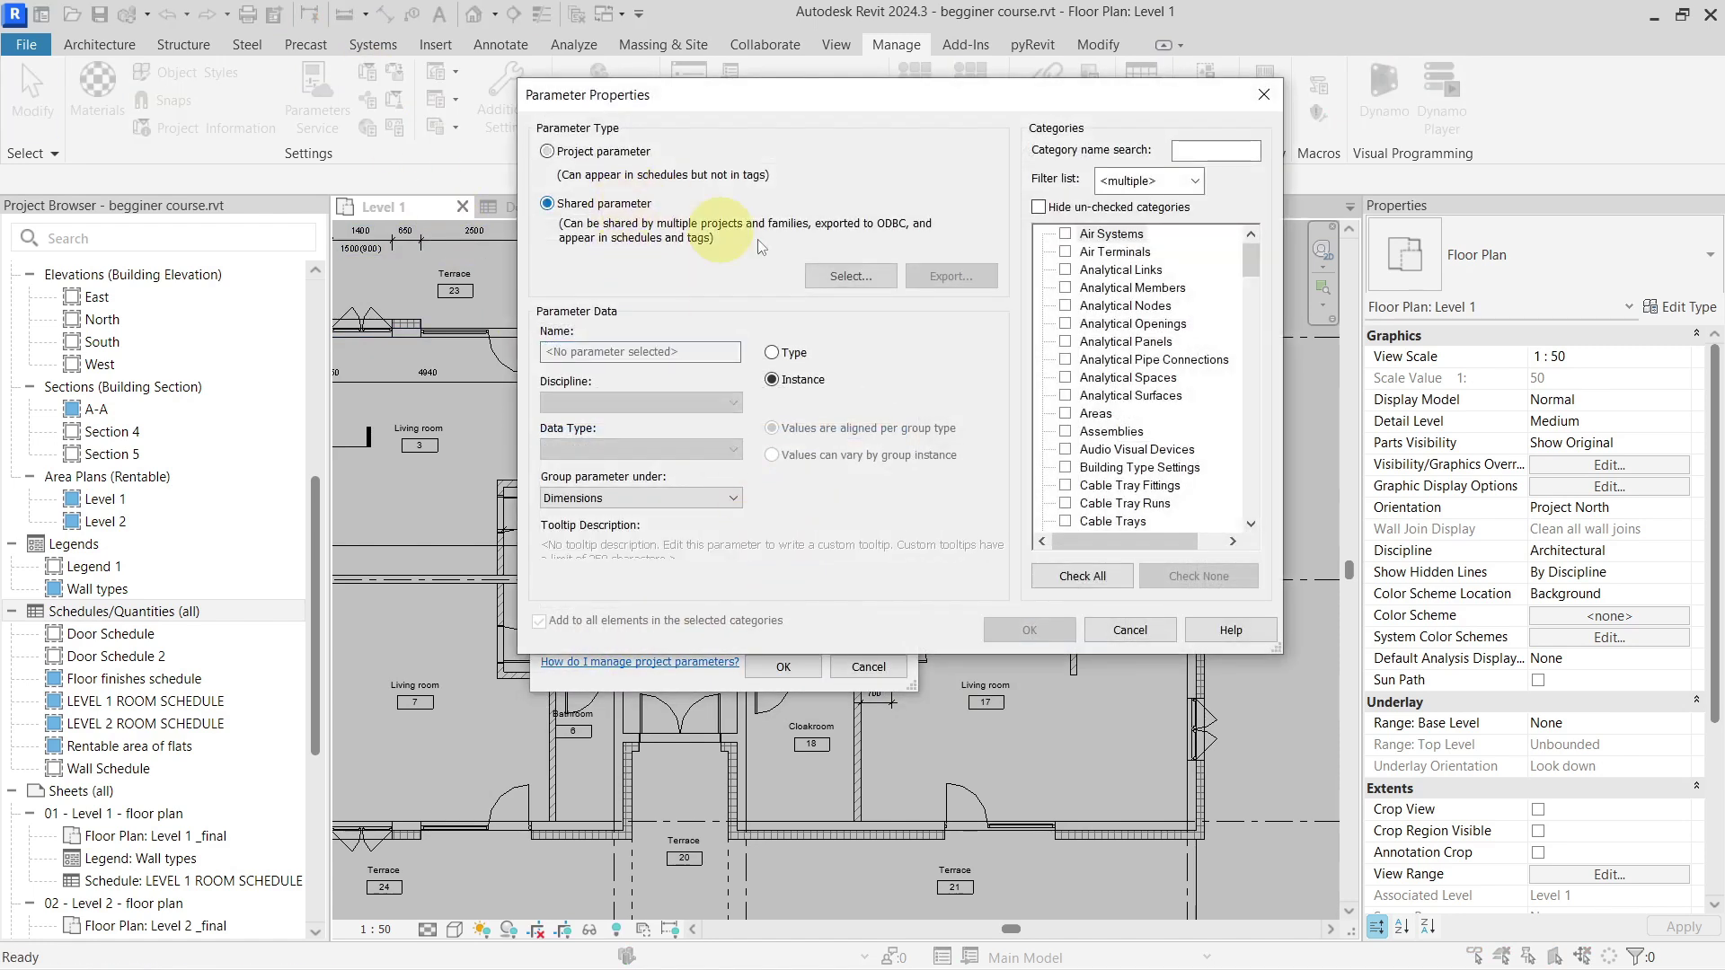
left_click(851, 276)
left_click(791, 372)
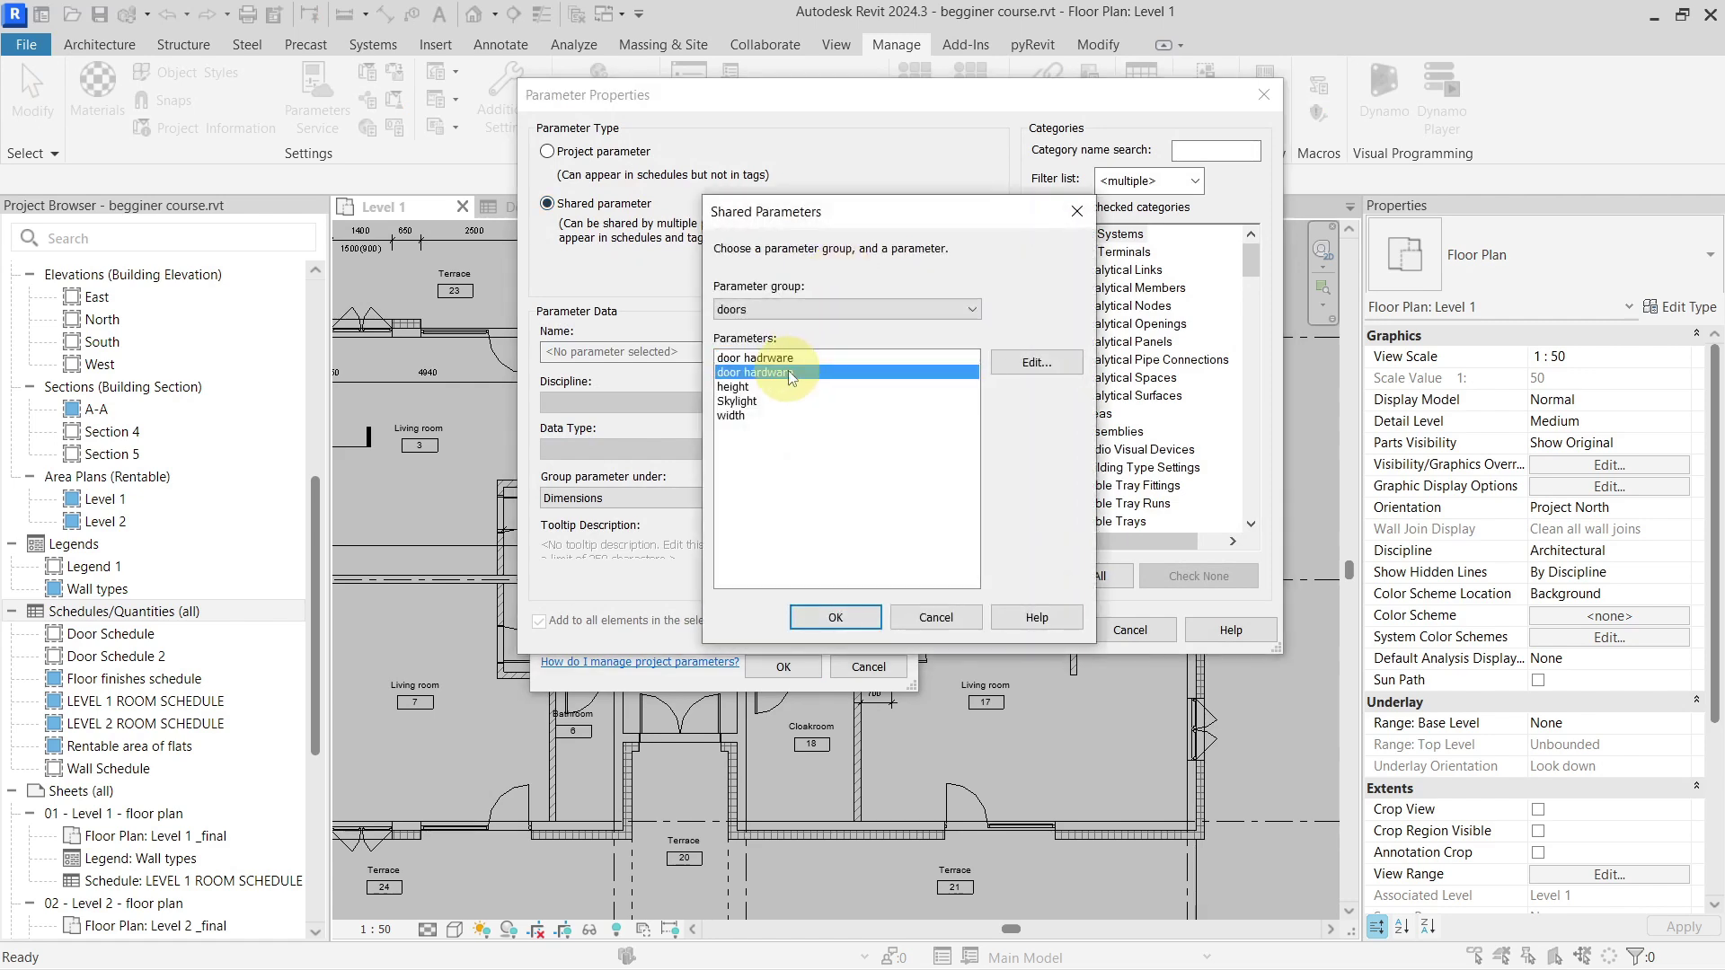
left_click(835, 617)
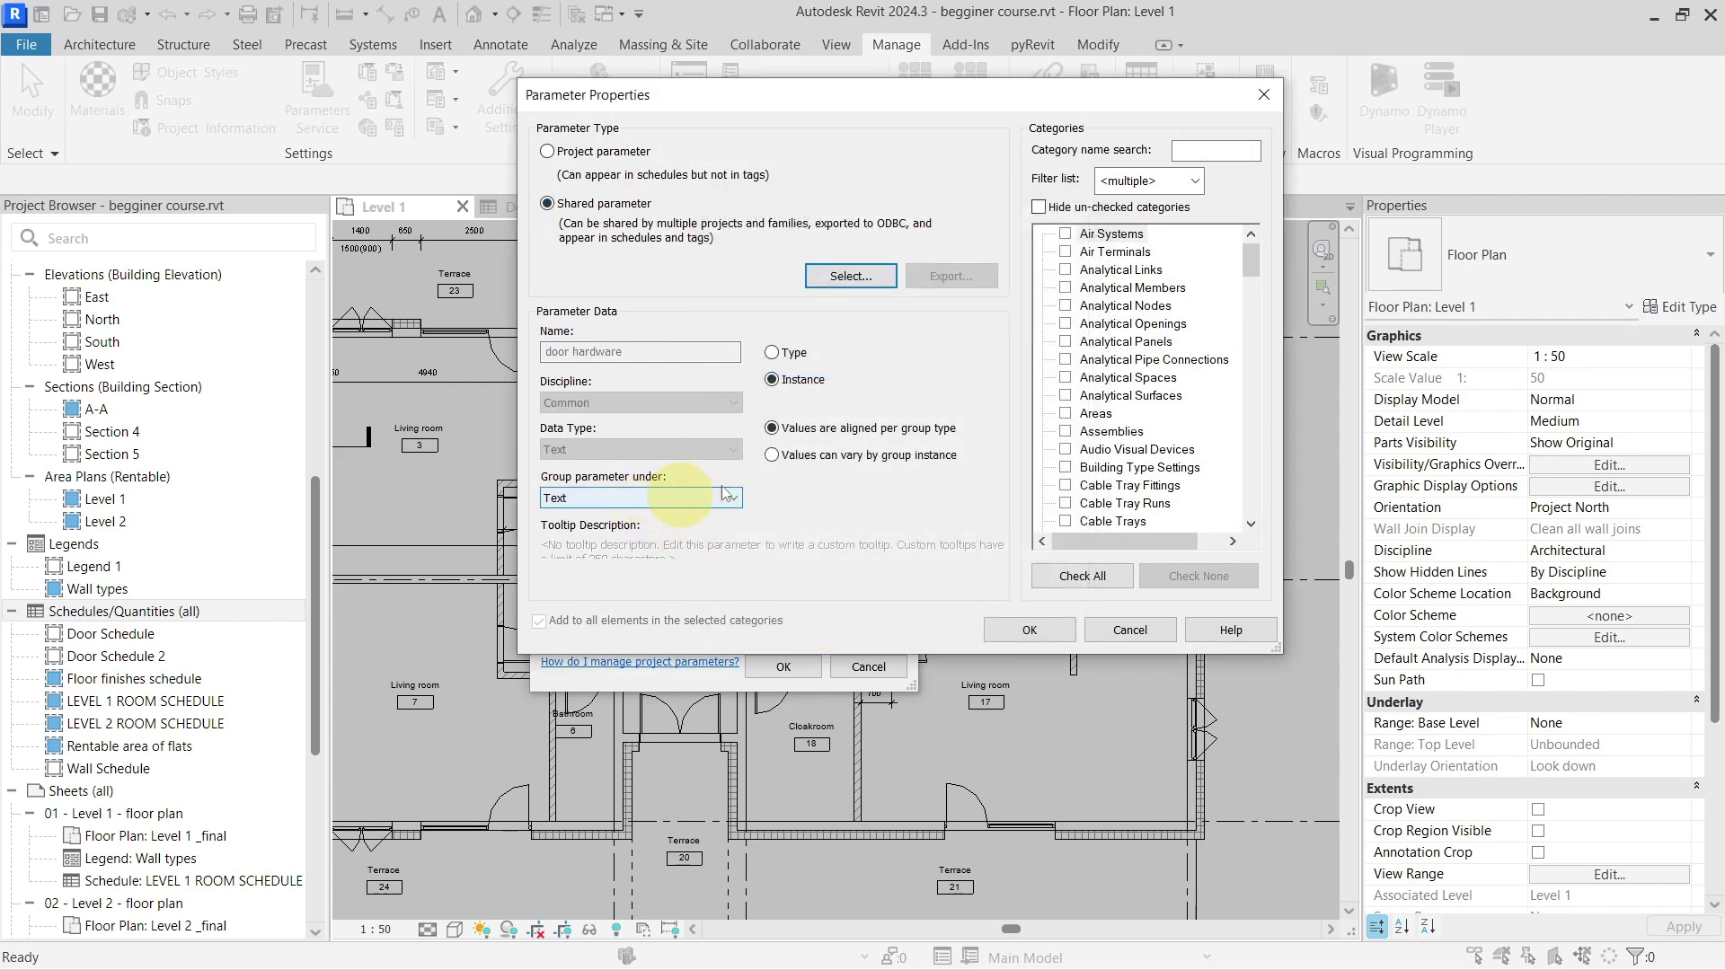
Step: Make door hardware vary by group instance for Doors, add it, then edit door hadrware
left_click(771, 455)
scroll(1107, 396, "down", 4)
scroll(1107, 396, "down", 2)
left_click(1067, 432)
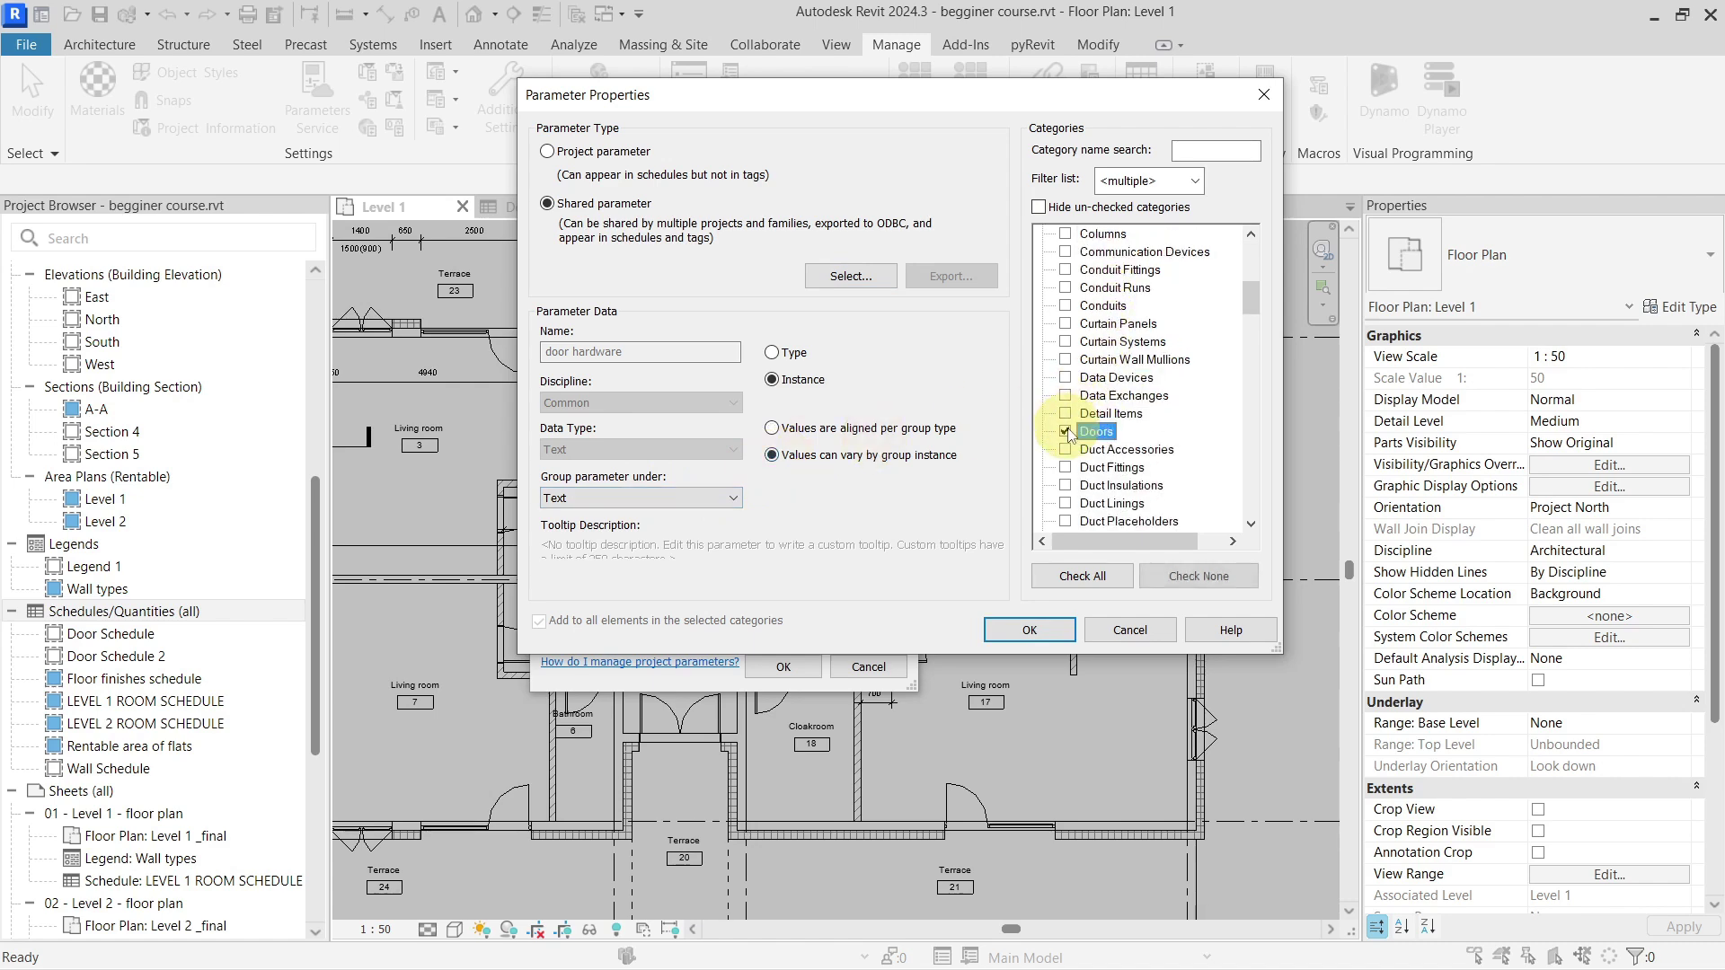
left_click(1029, 626)
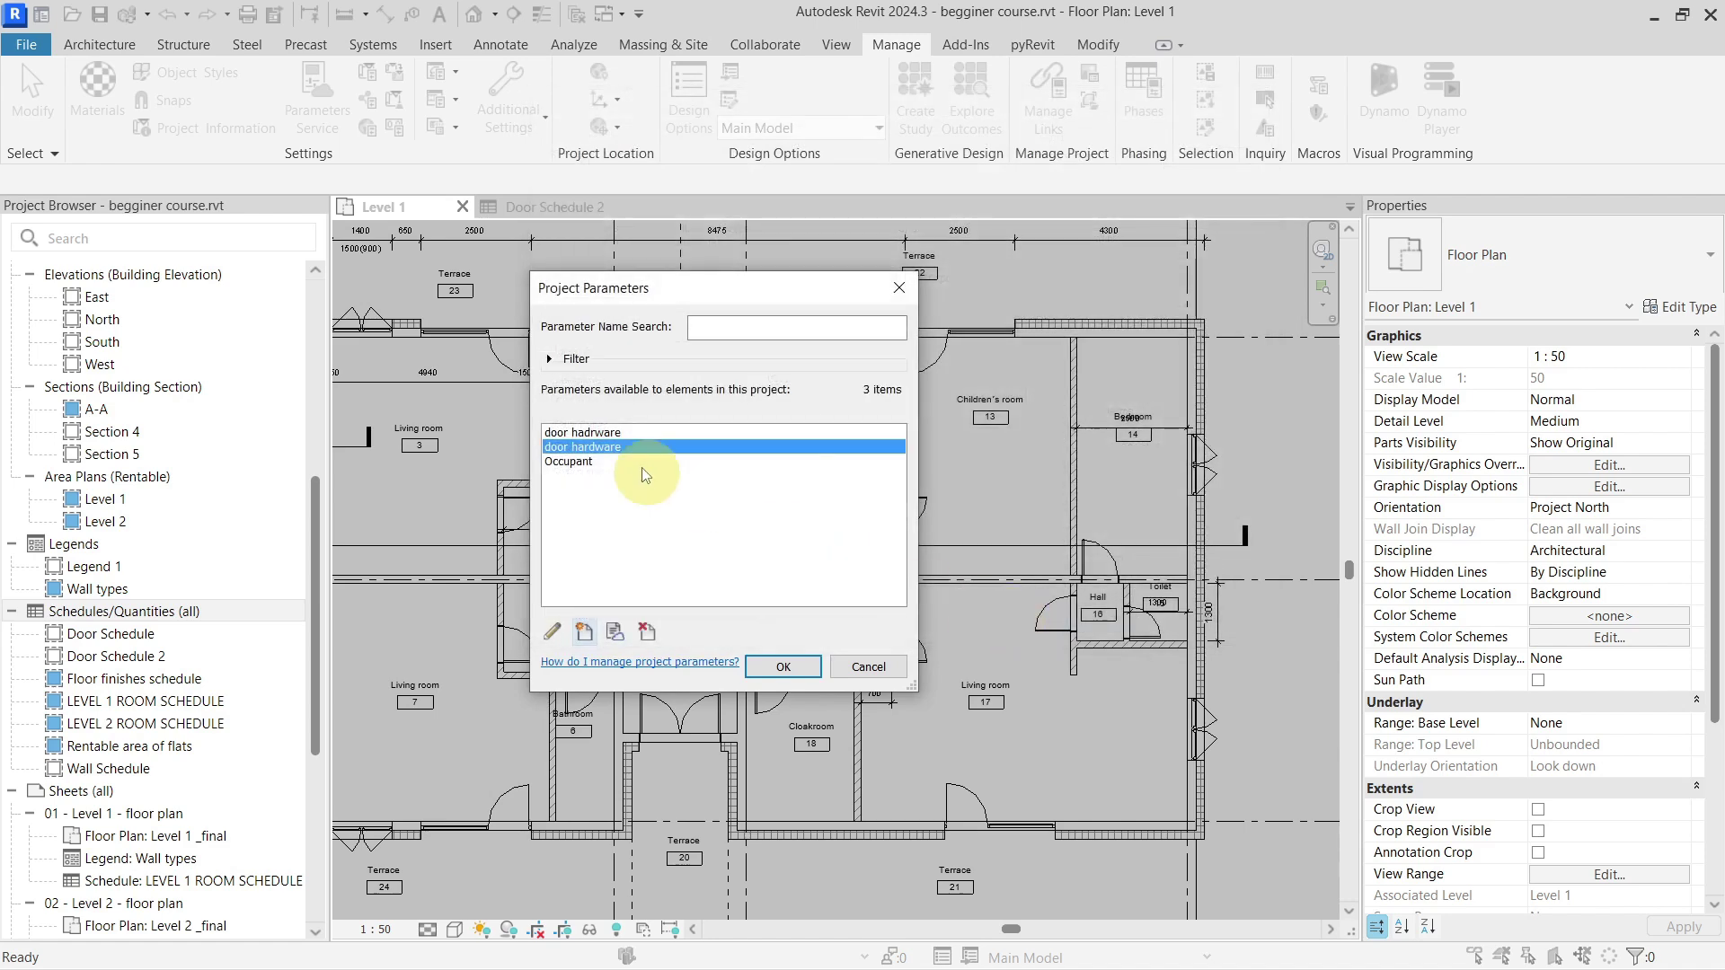
left_click(618, 434)
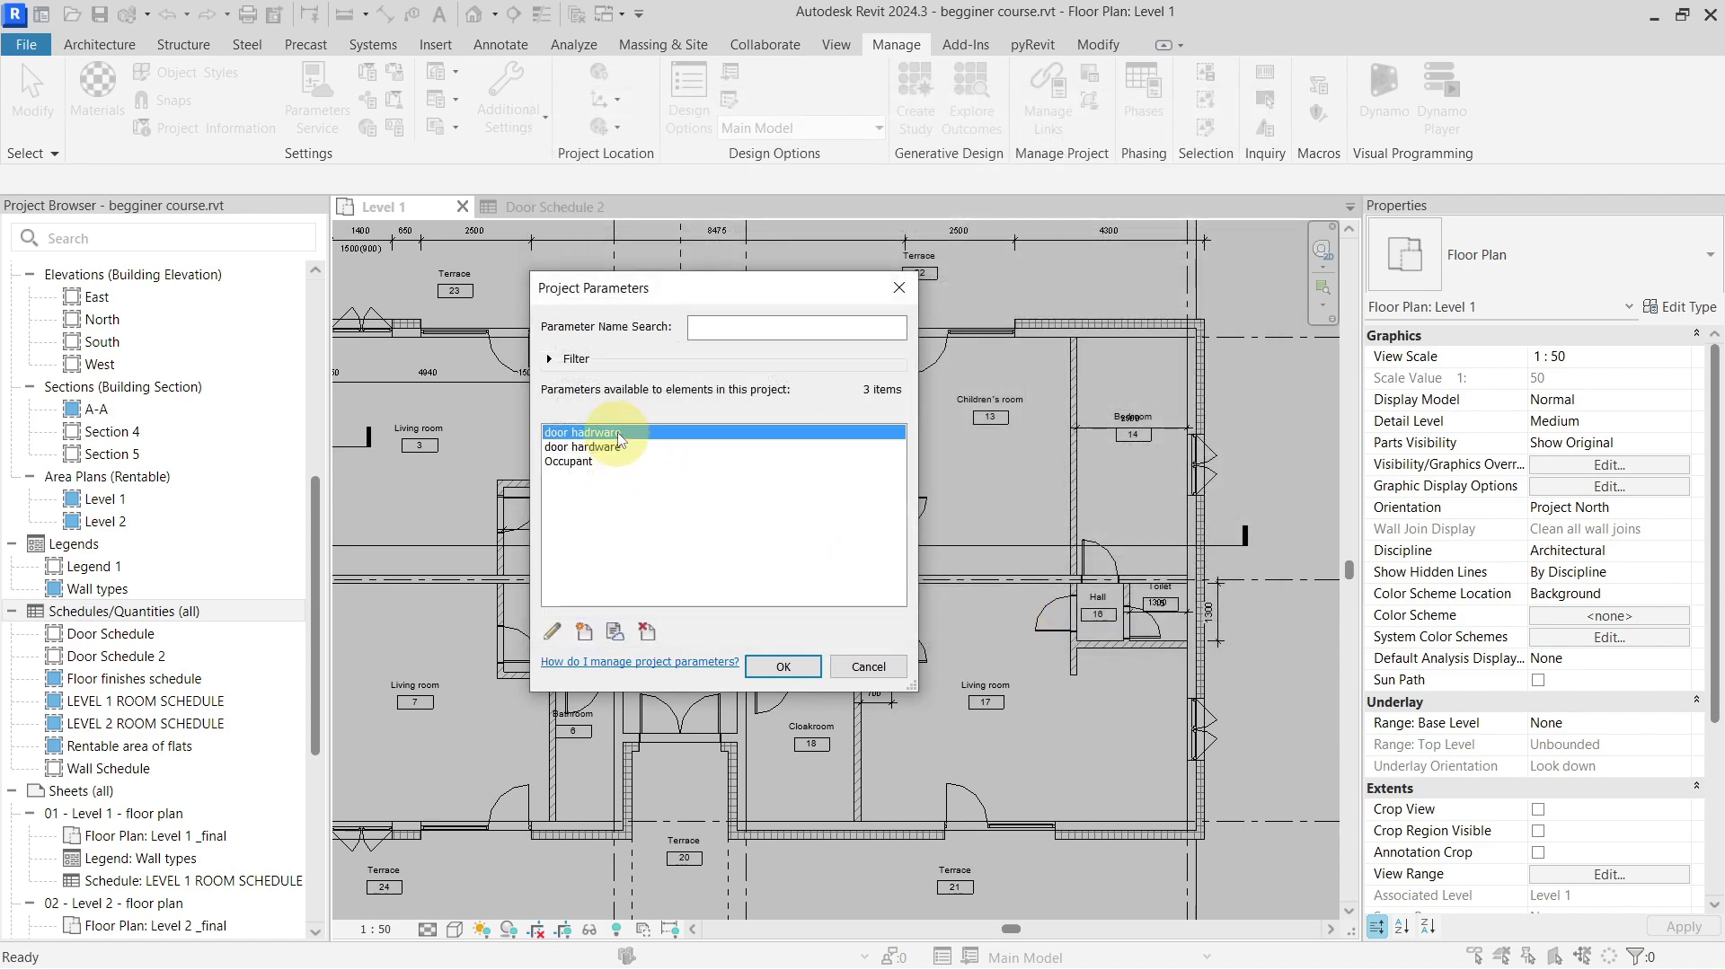
left_click(561, 634)
Step: Confirm both door hadrware and door hardware apply only to Doors, then close Project Parameters
left_click(1039, 209)
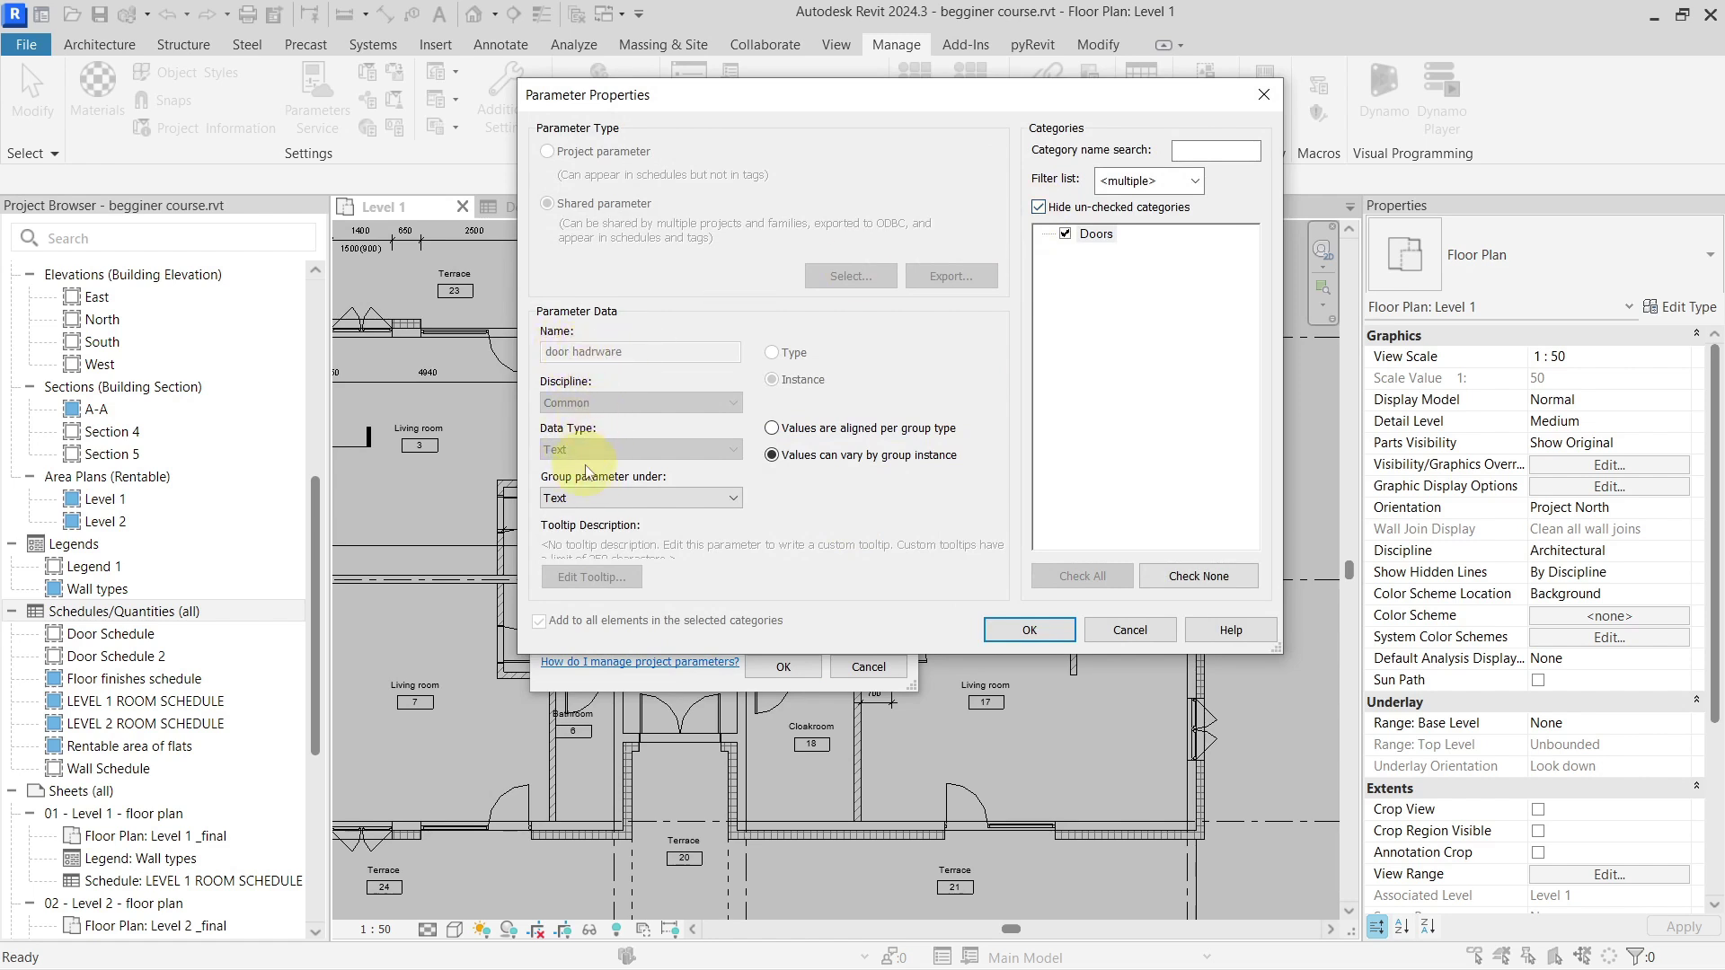
left_click(1264, 94)
left_click(634, 447)
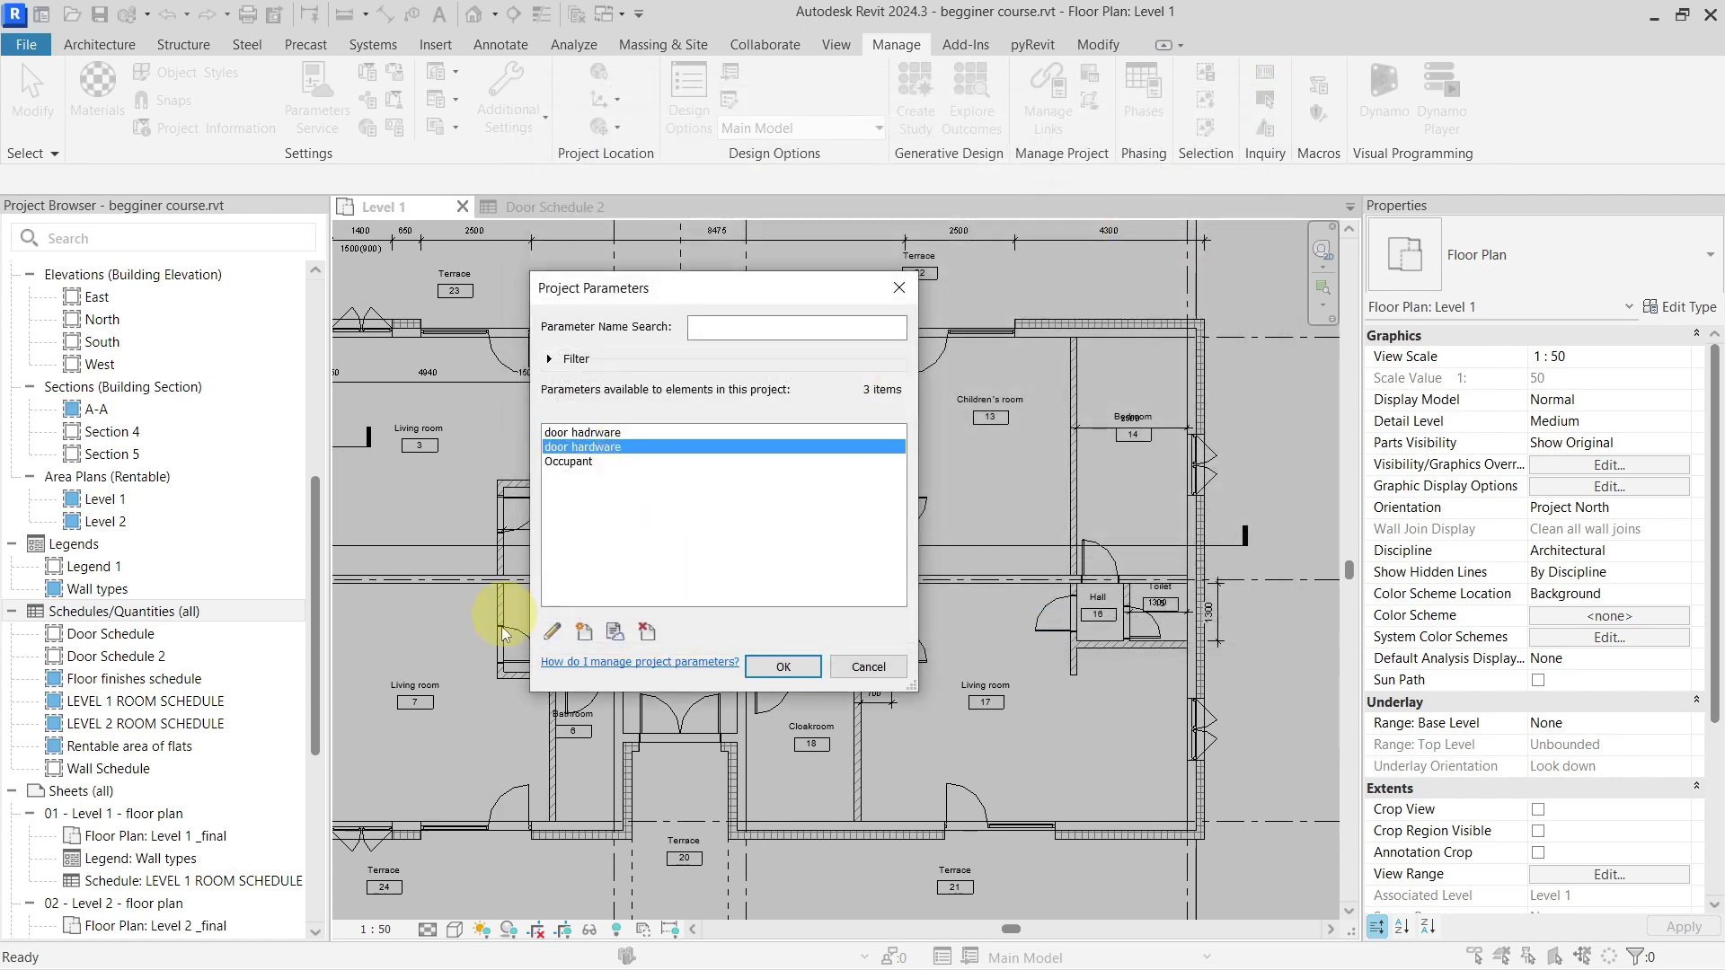
left_click(552, 634)
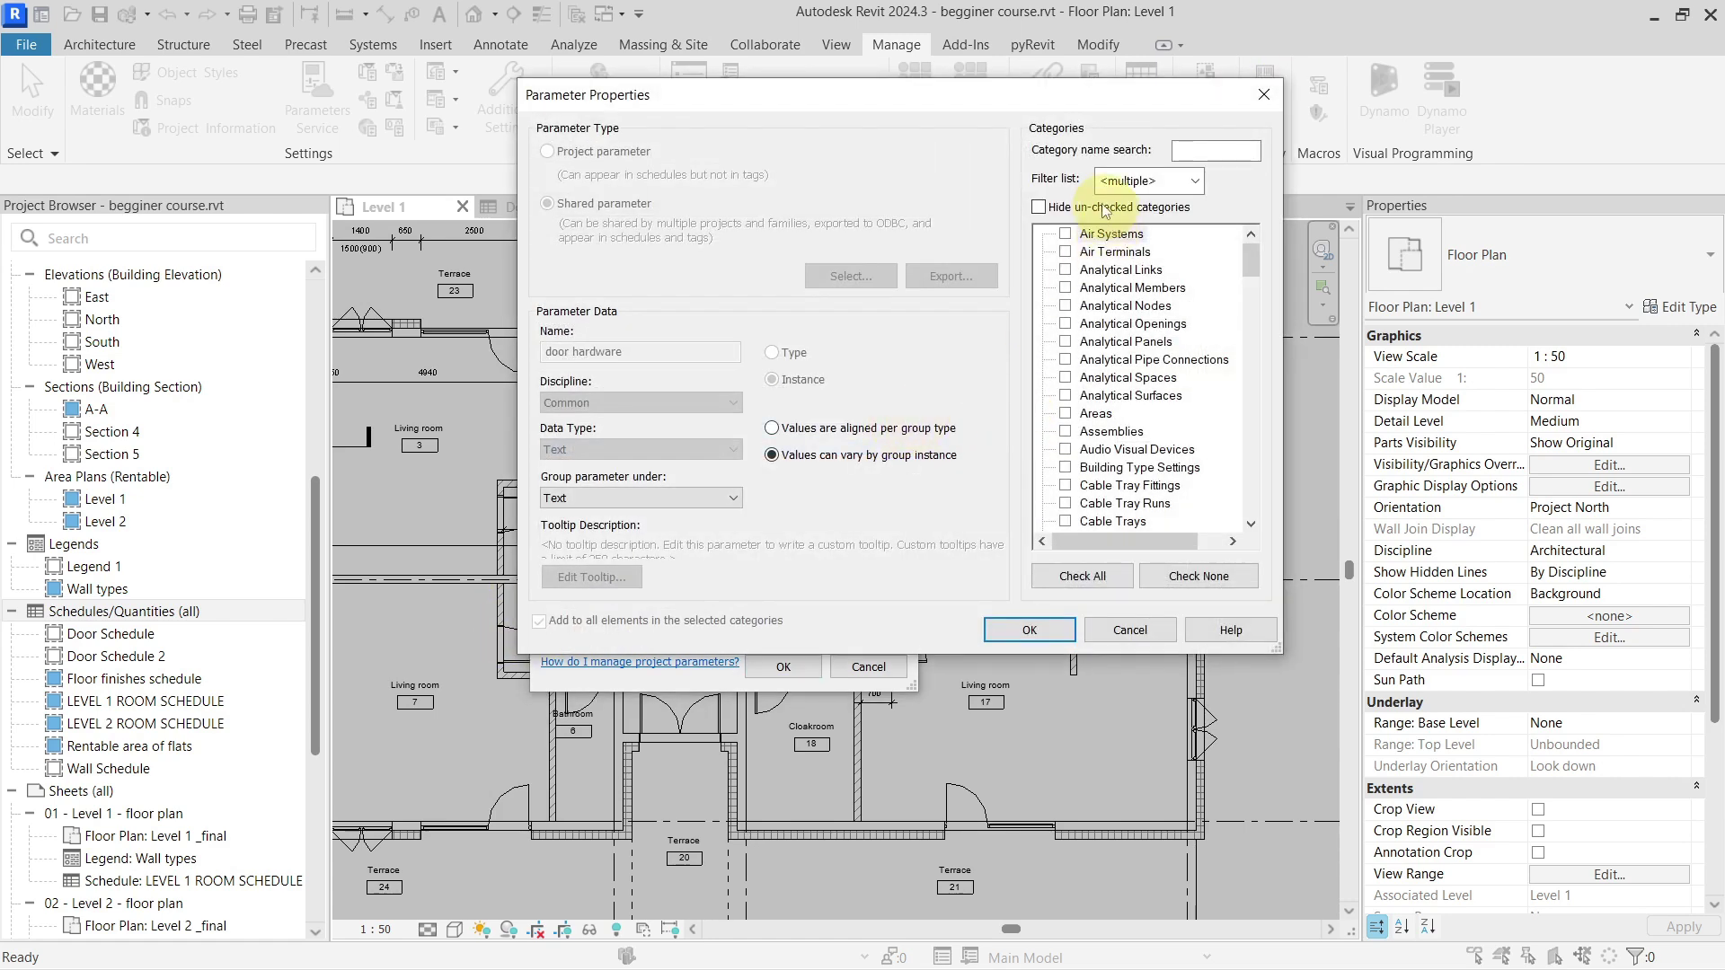
left_click(1039, 207)
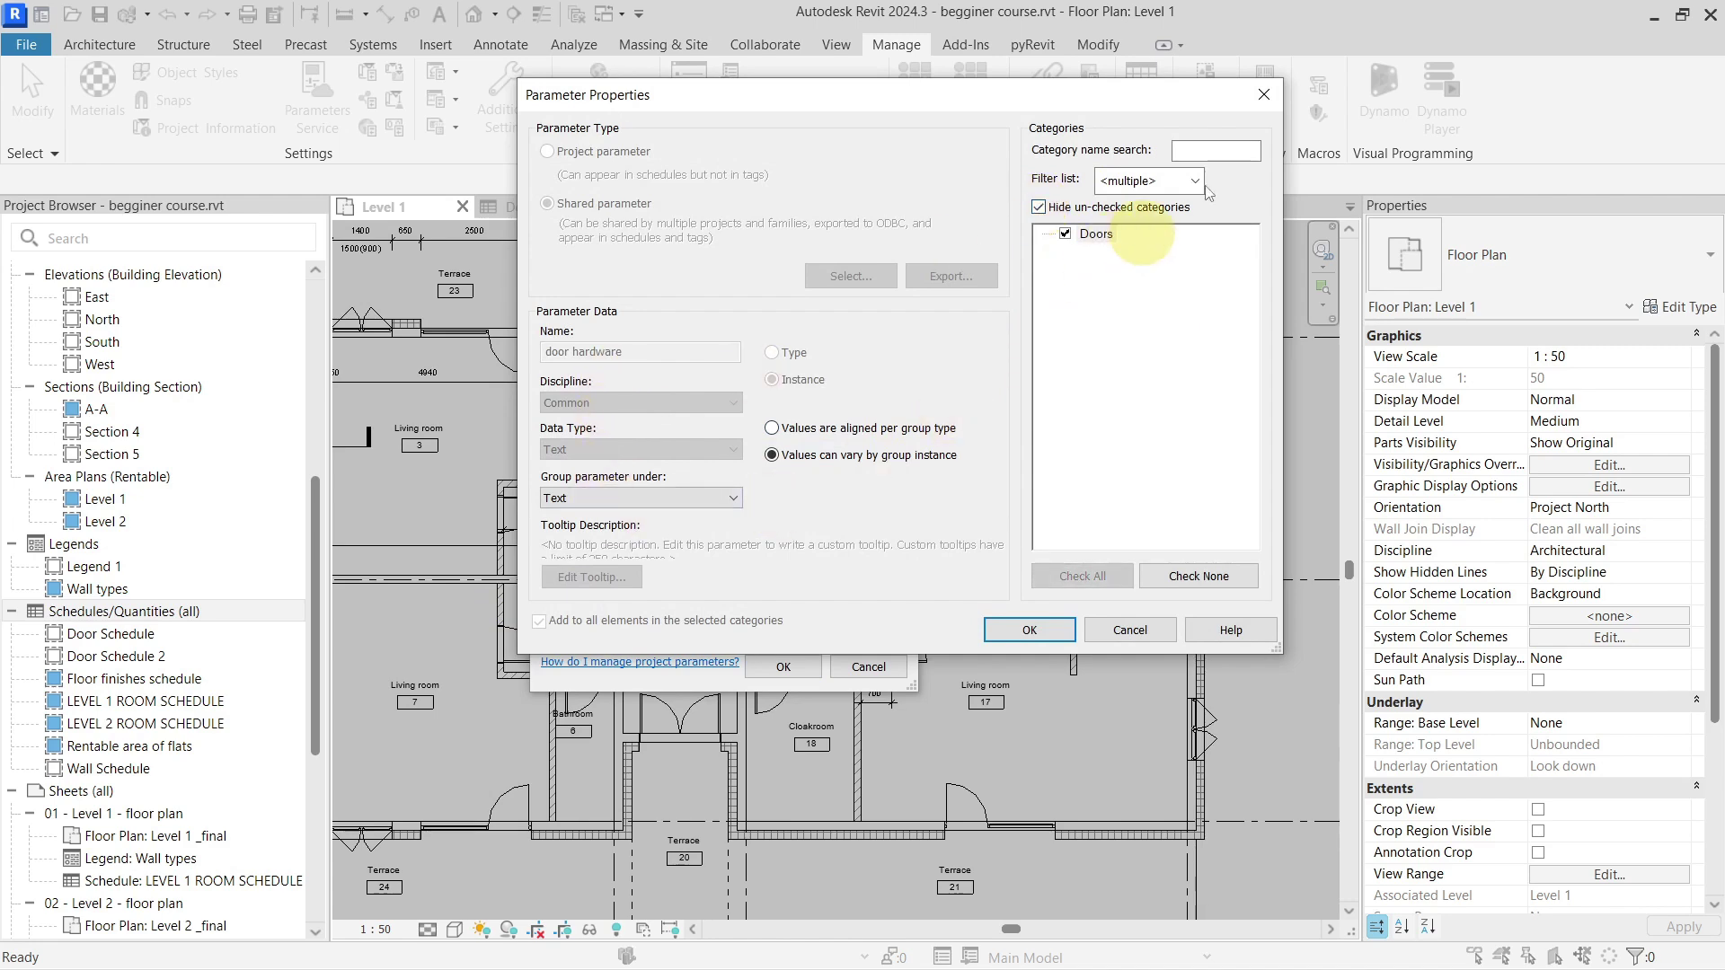
left_click(1030, 630)
left_click(784, 667)
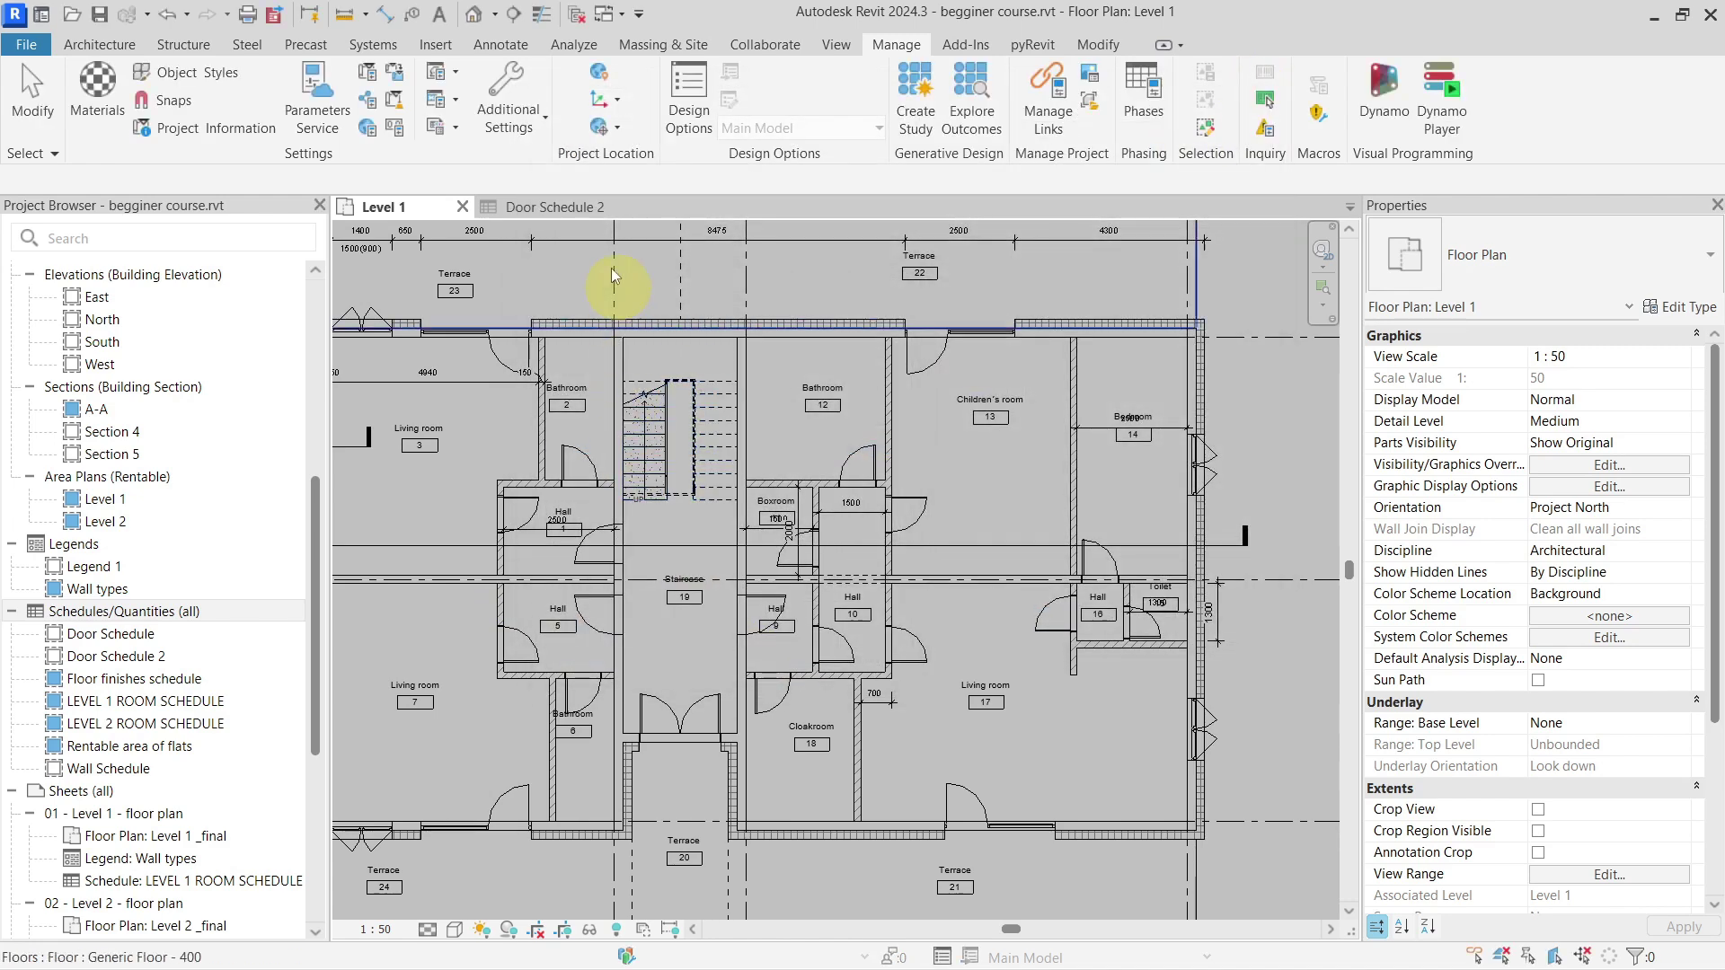
Step: Add the door hardware field to Door Schedule 2's scheduled fields
left_click(591, 209)
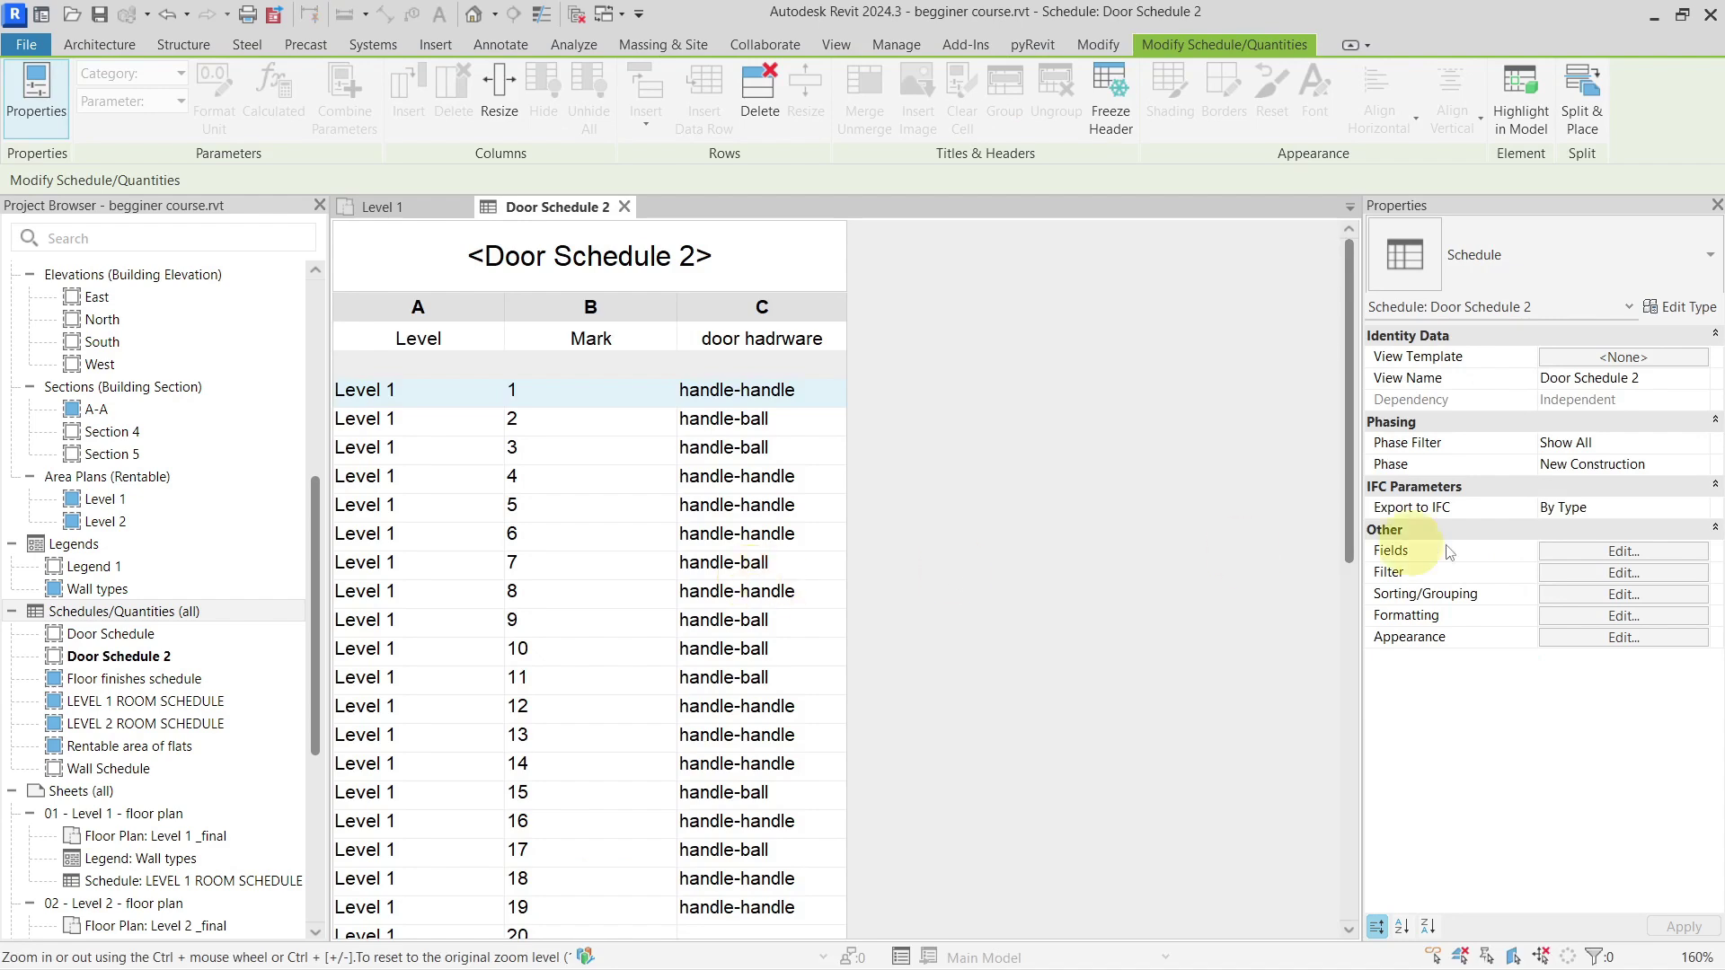
left_click(1564, 572)
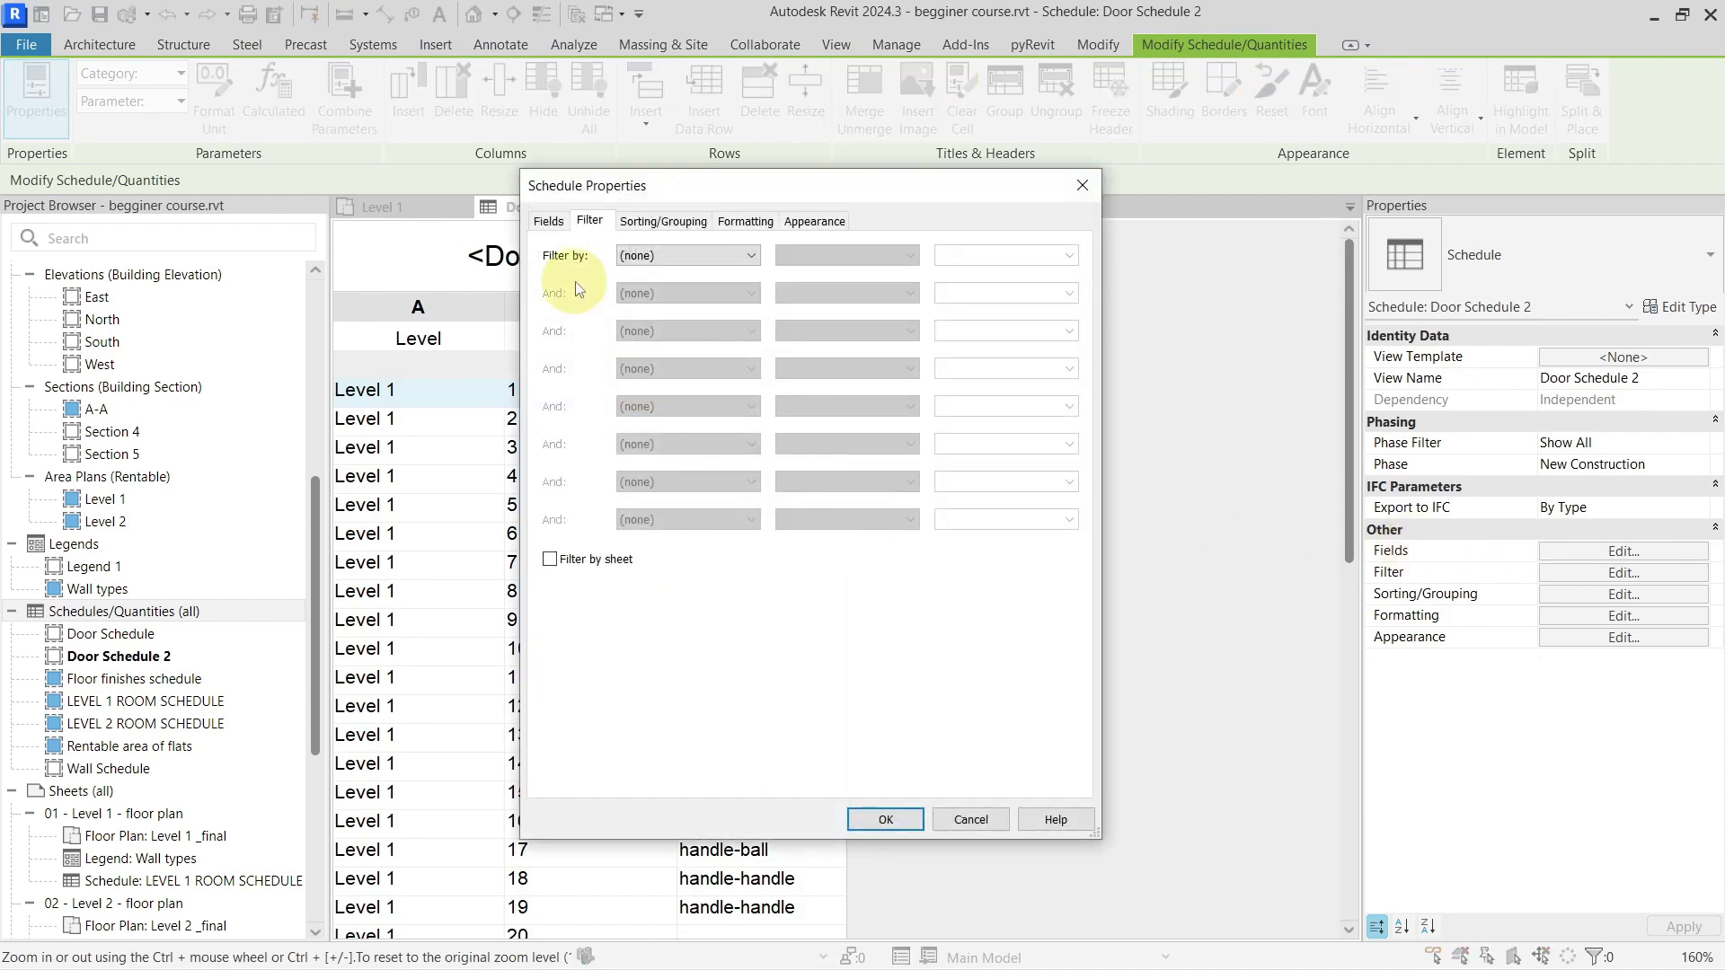
left_click(563, 231)
left_click(659, 435)
key("Down")
key("Down")
key("Down")
key("Down")
left_click(812, 382)
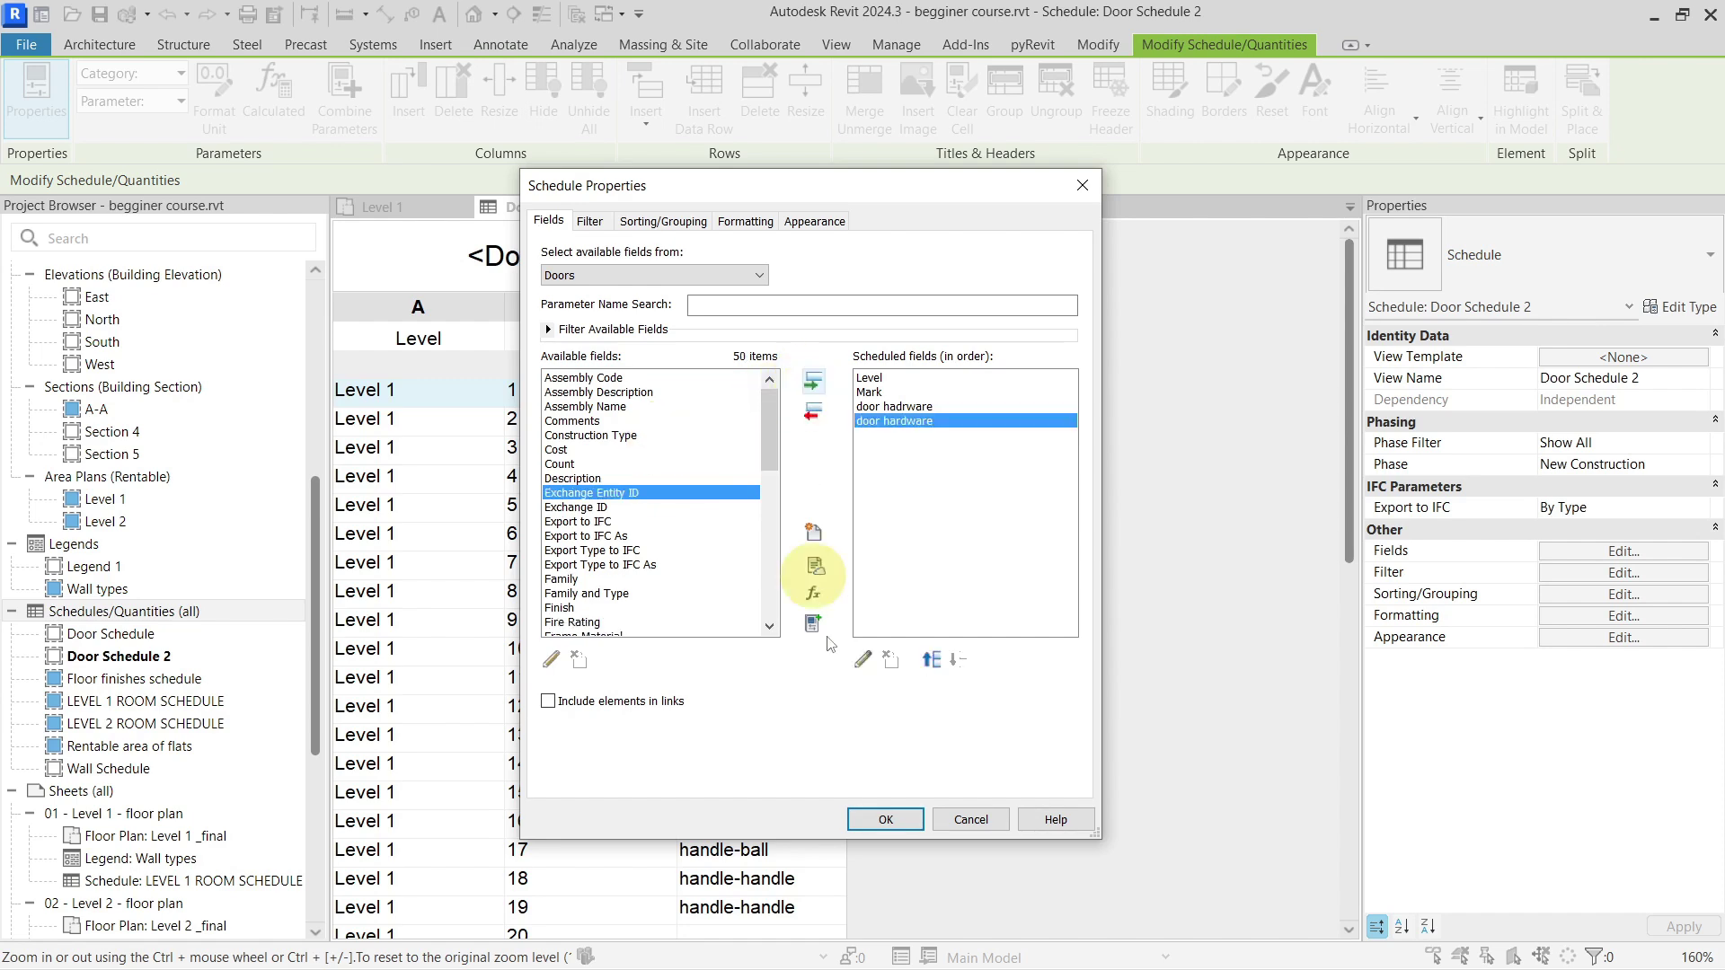
left_click(885, 819)
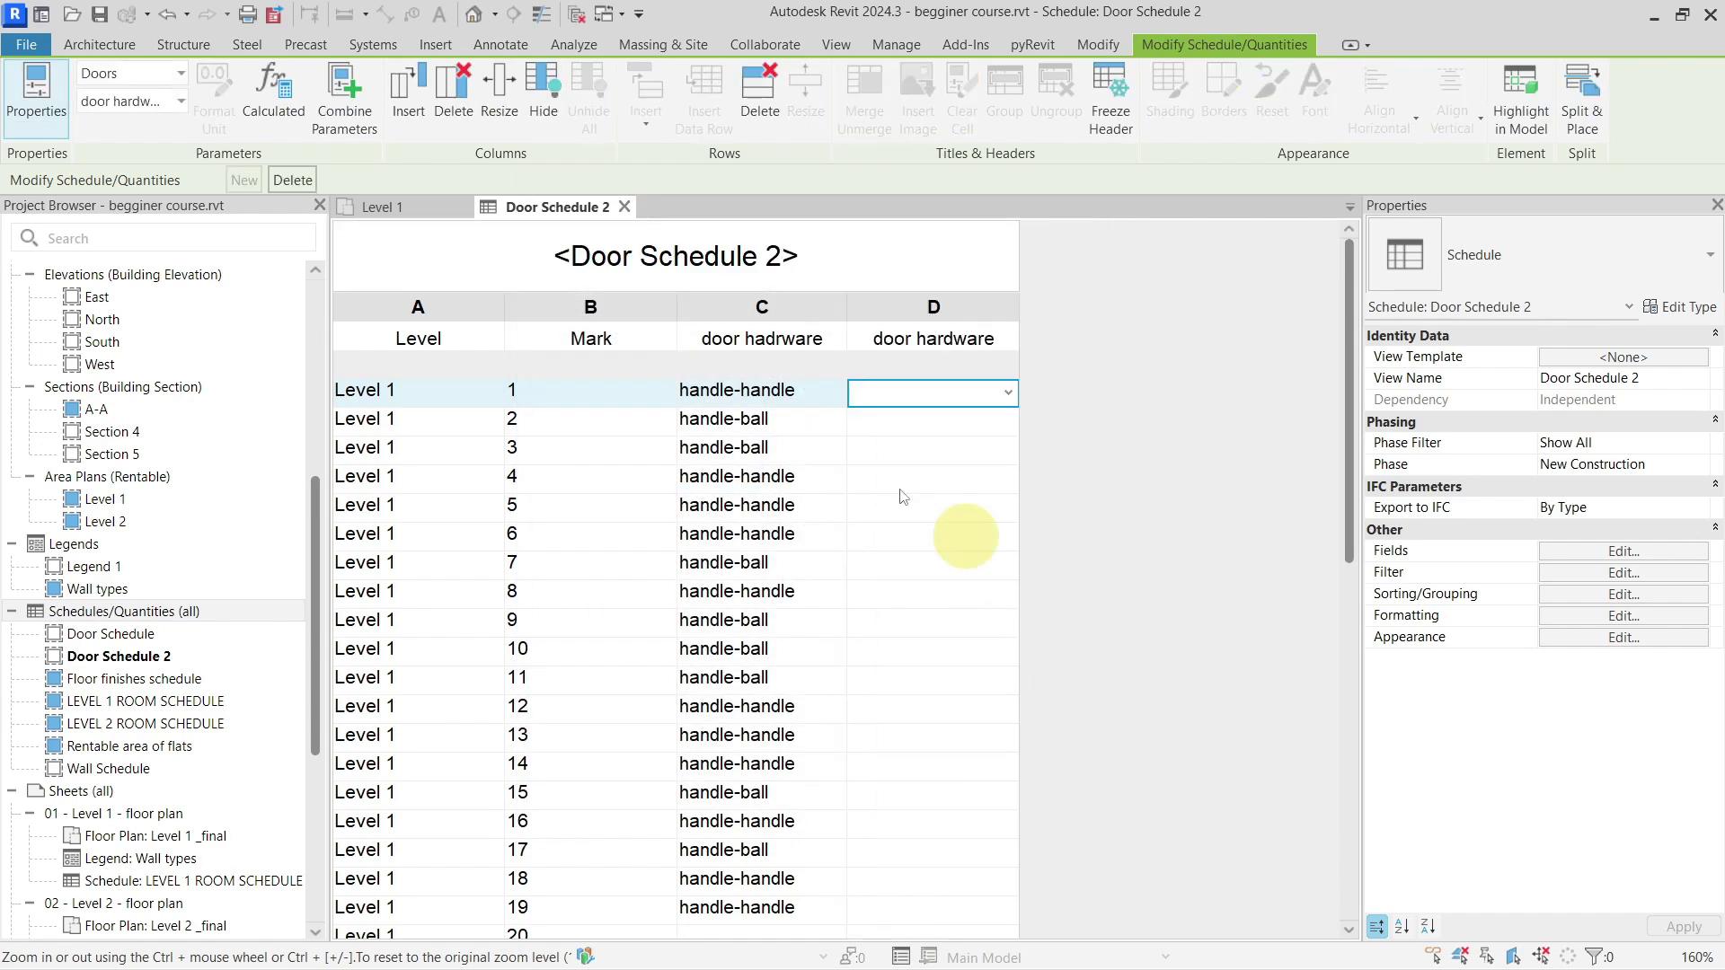
Step: Scroll the schedule to check the empty door hardware column, then return to Level 1
scroll(848, 635, "down", 9)
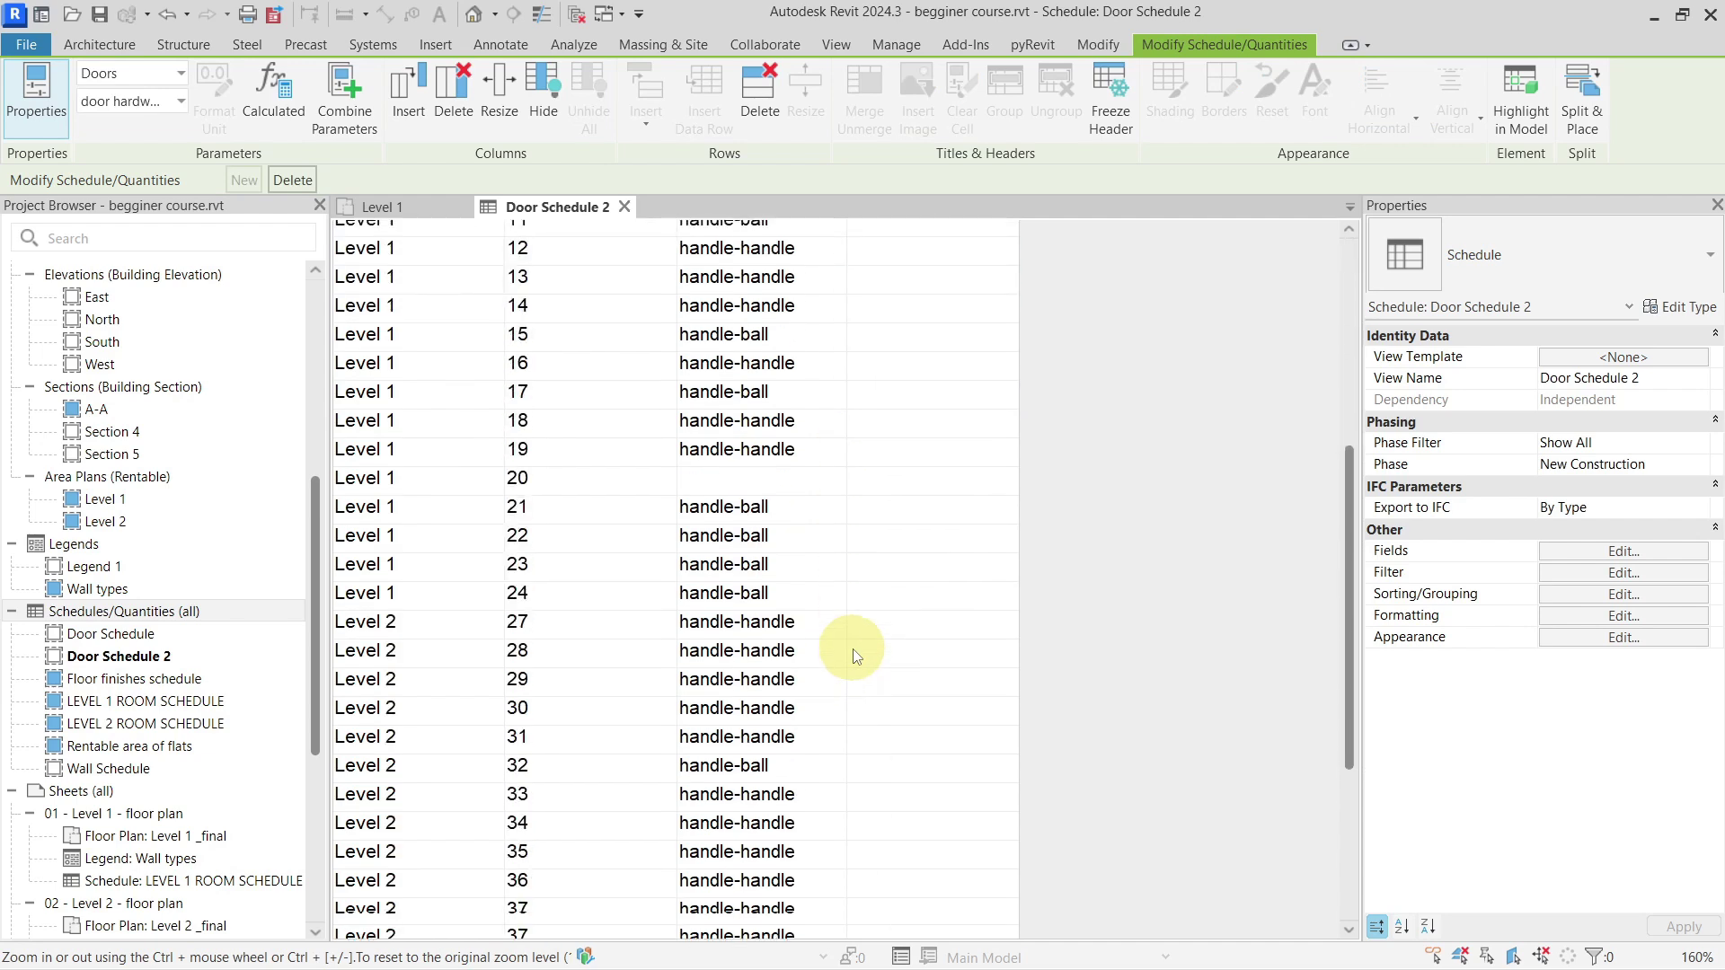
scroll(854, 648, "up", 9)
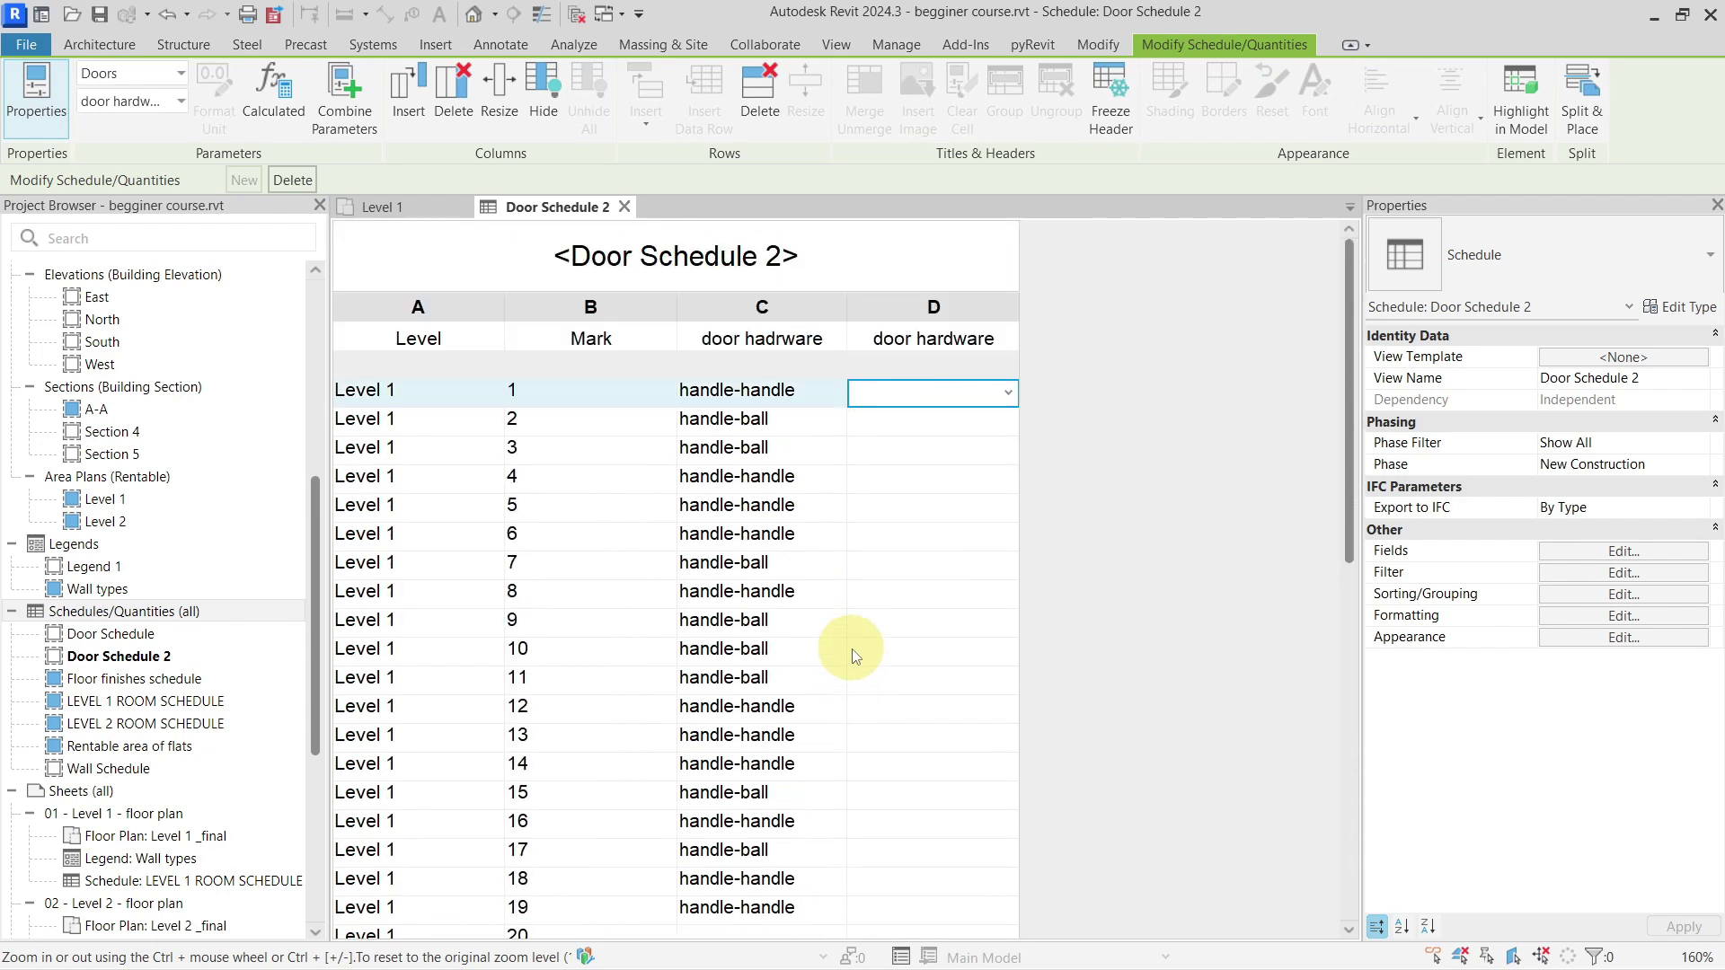
scroll(852, 649, "down", 6)
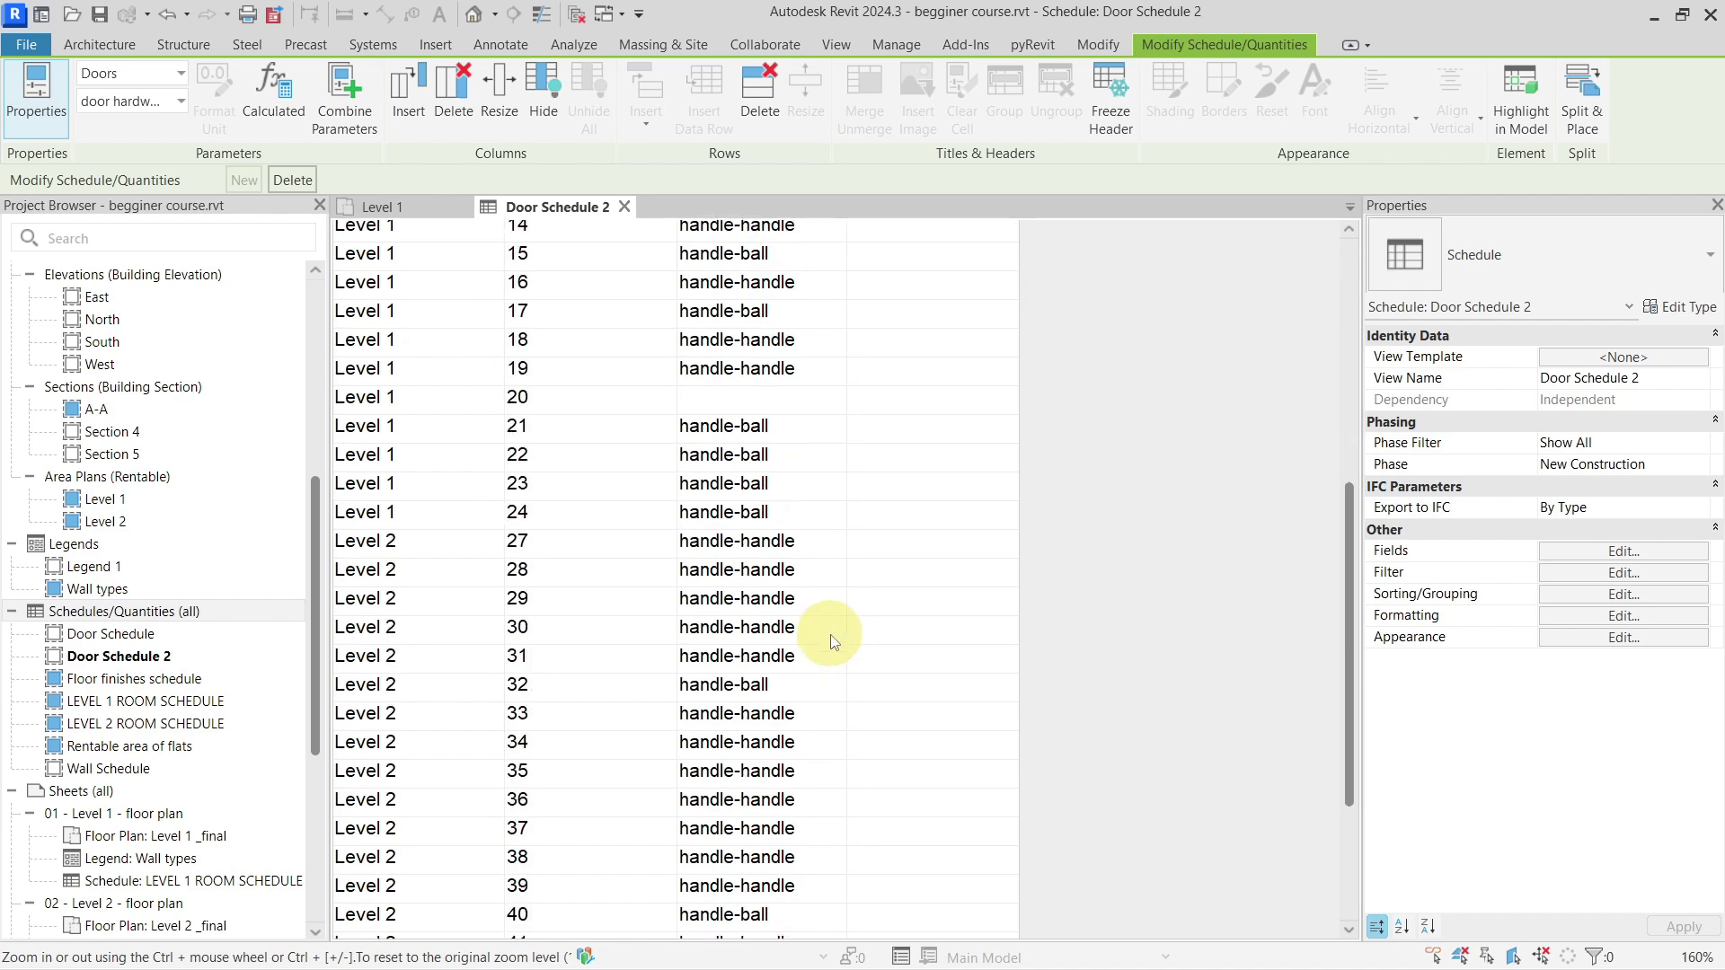
scroll(830, 641, "down", 3)
scroll(831, 641, "up", 8)
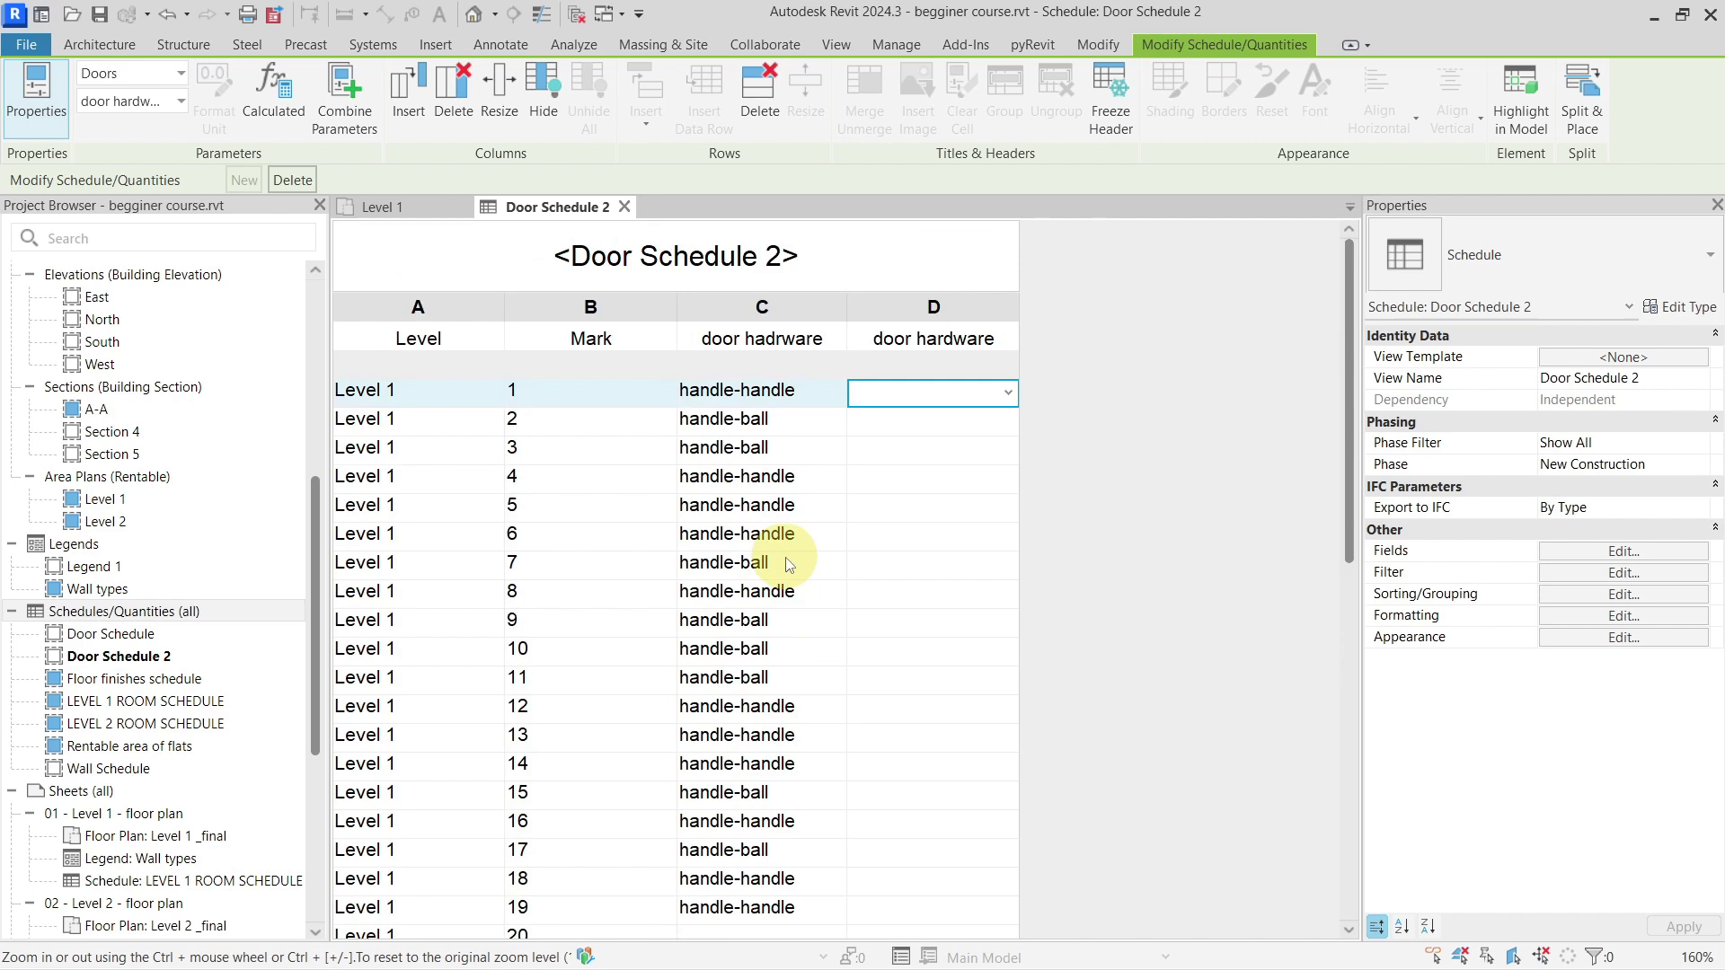
scroll(789, 564, "down", 7)
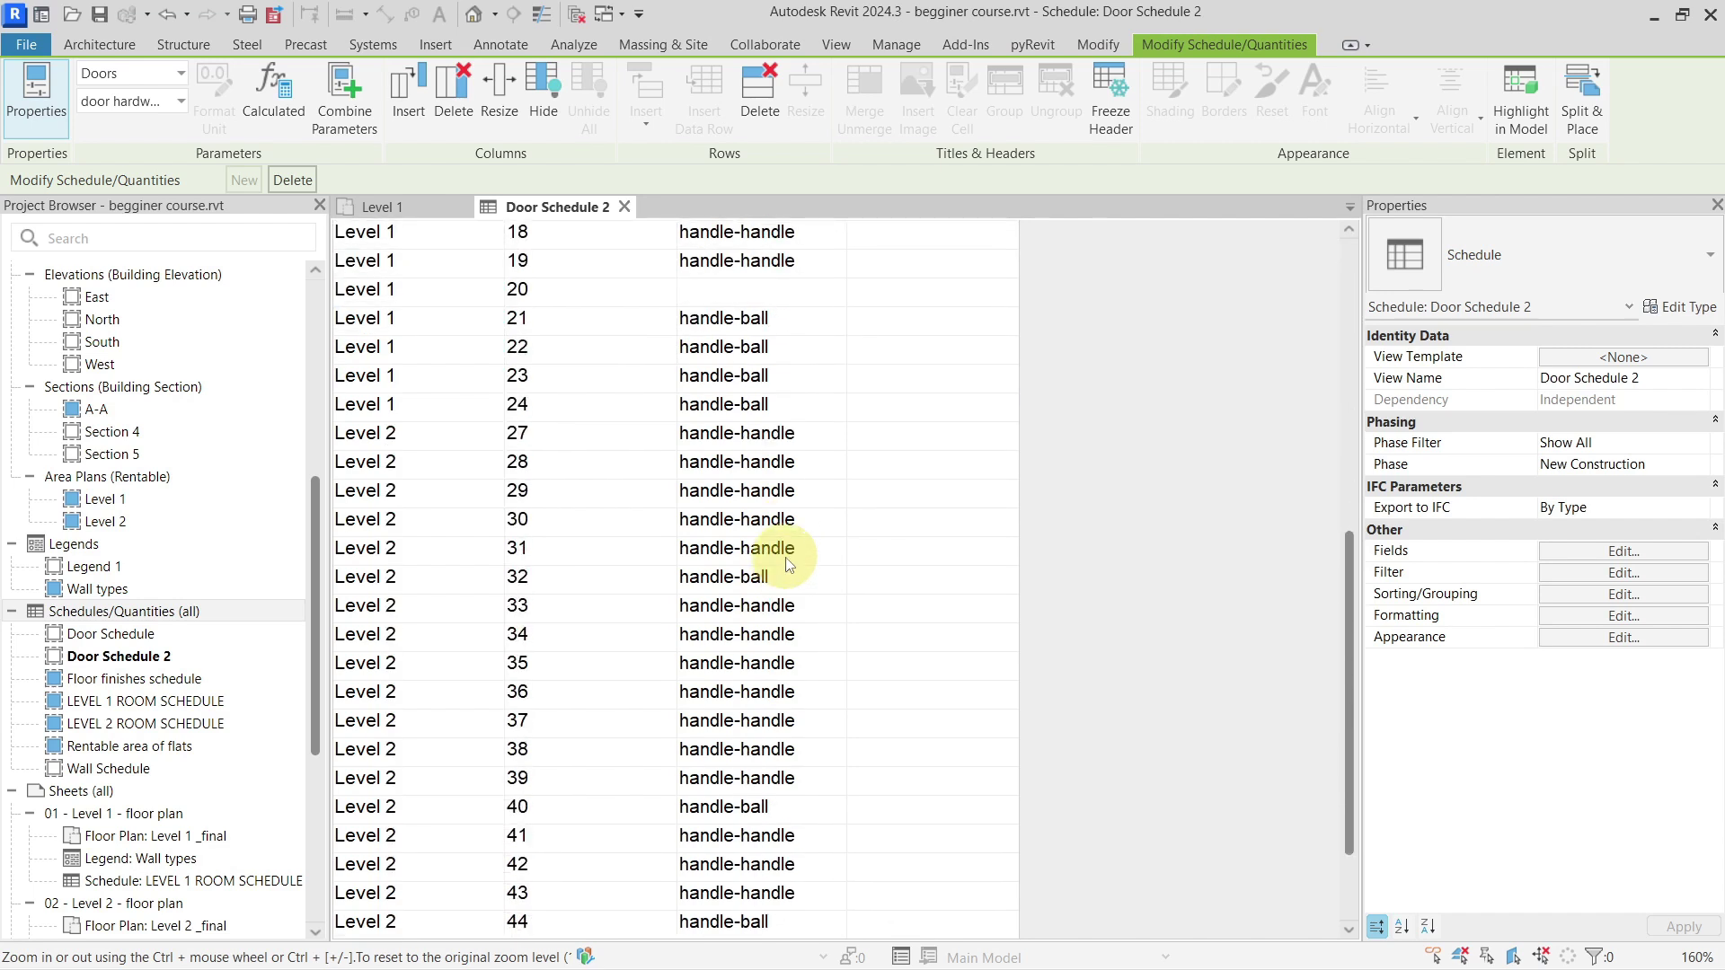
scroll(789, 564, "down", 2)
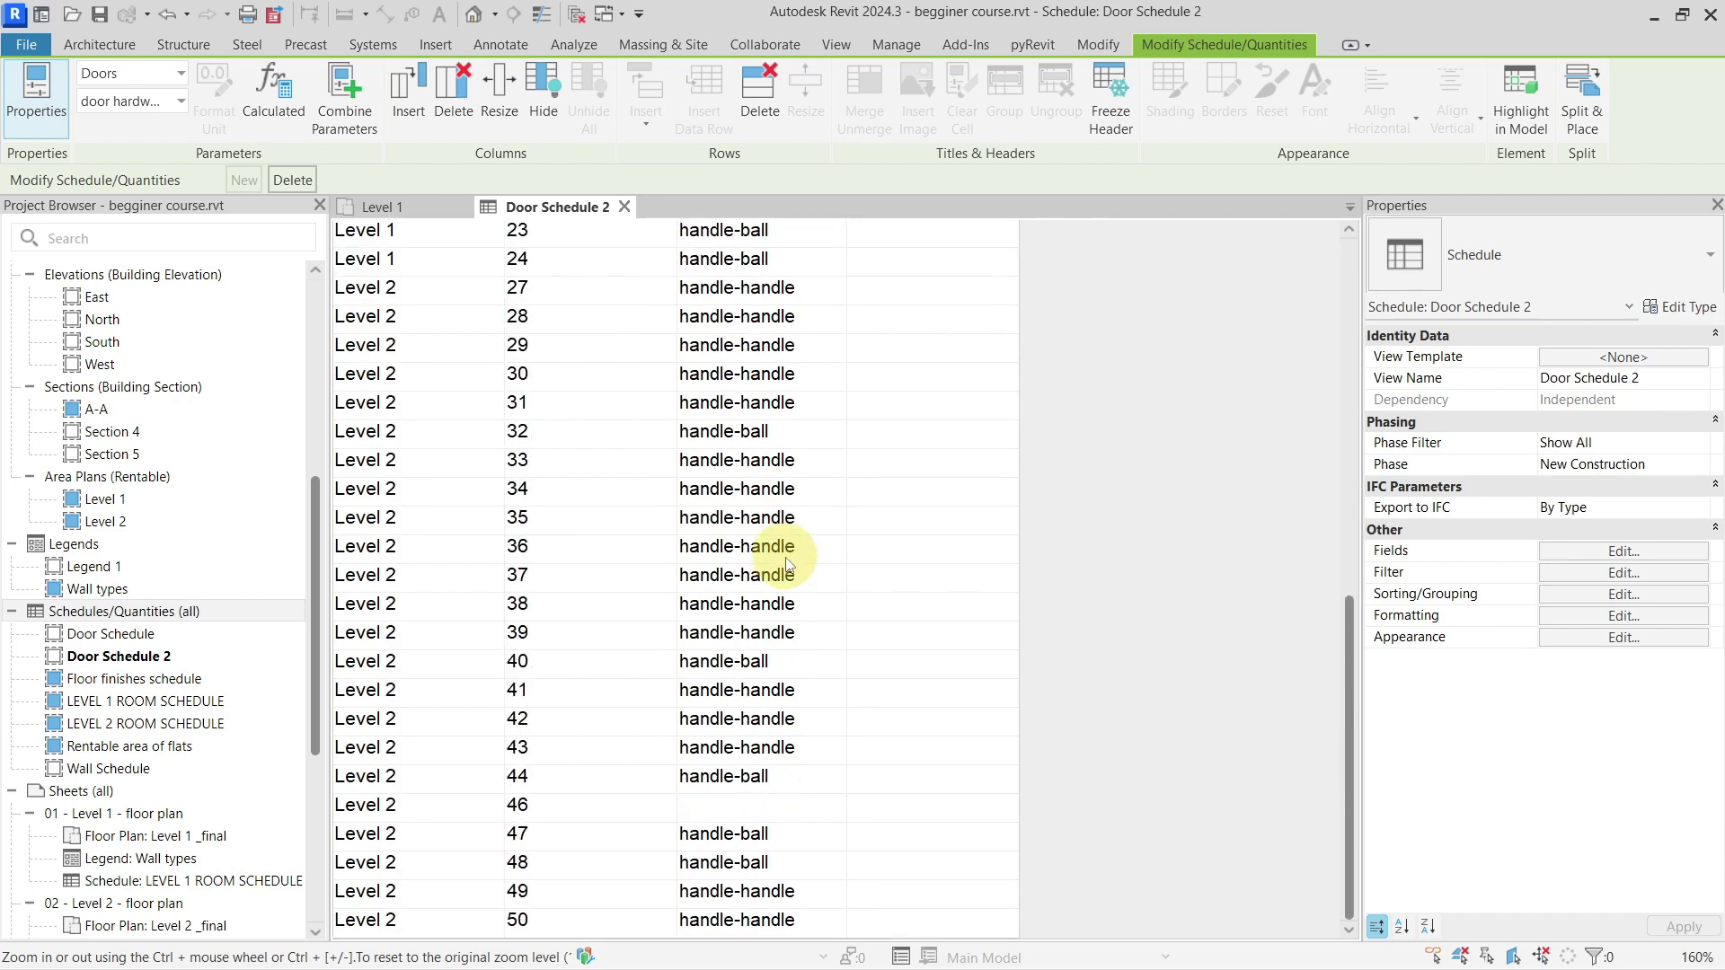
scroll(789, 564, "up", 10)
left_click(407, 214)
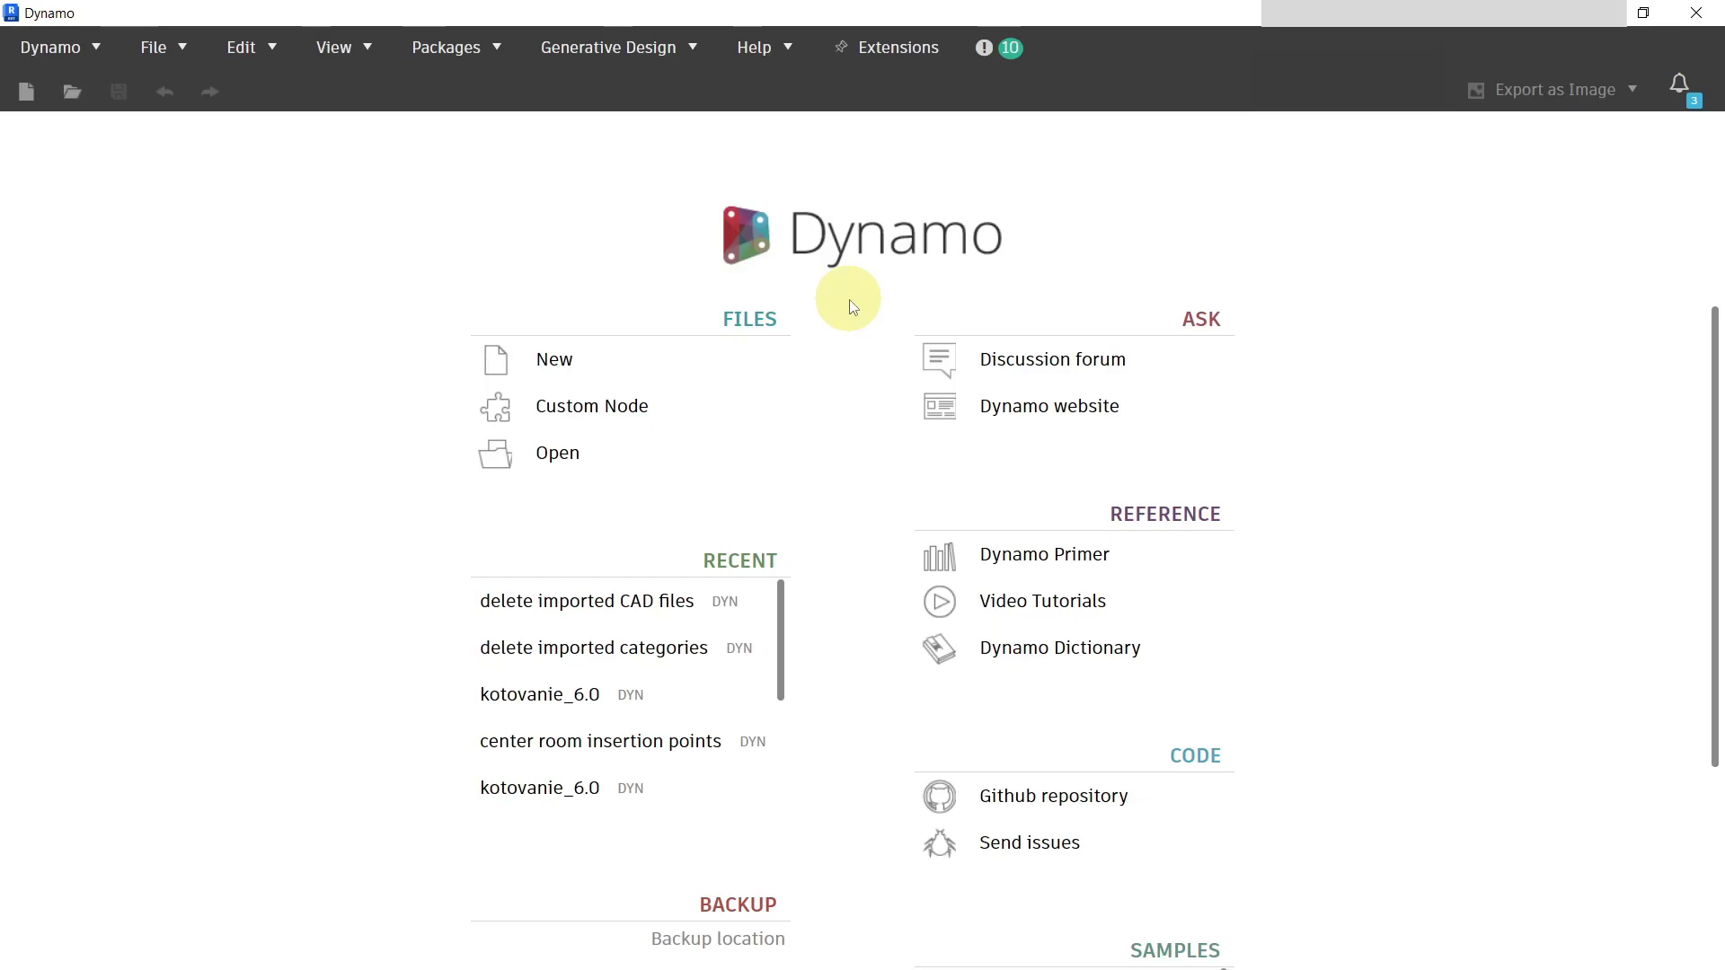
Step: Start a new Dynamo graph set to Manual run and search the library for categories
left_click(661, 361)
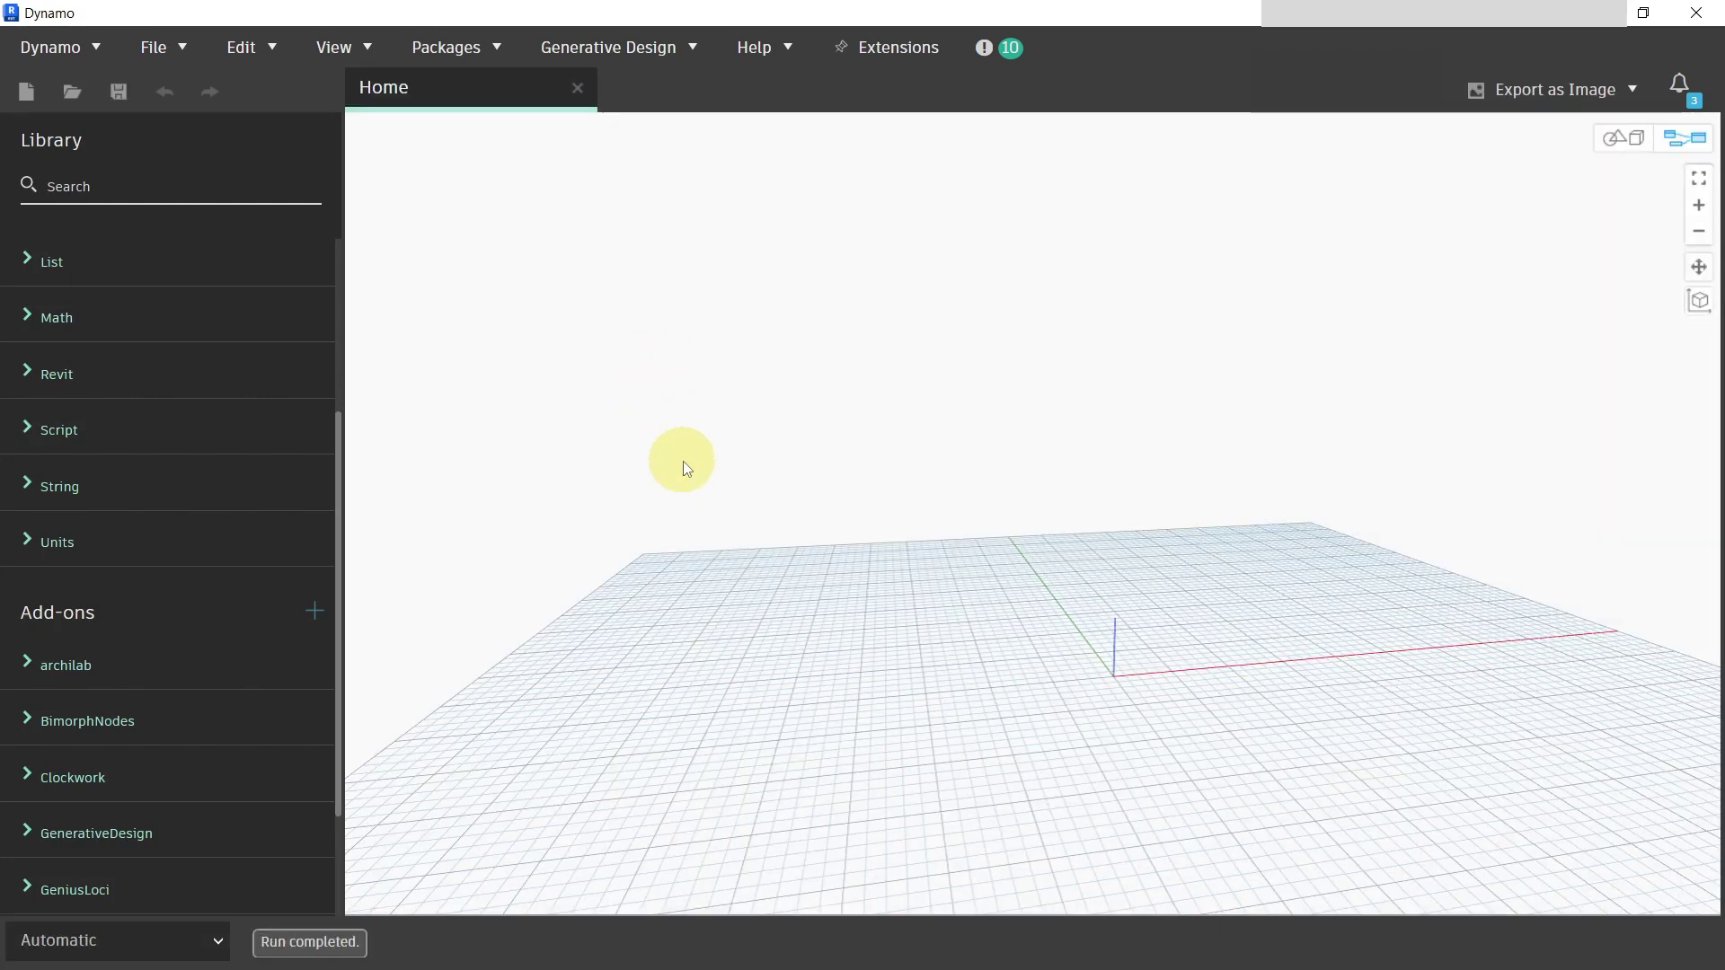
left_click(192, 940)
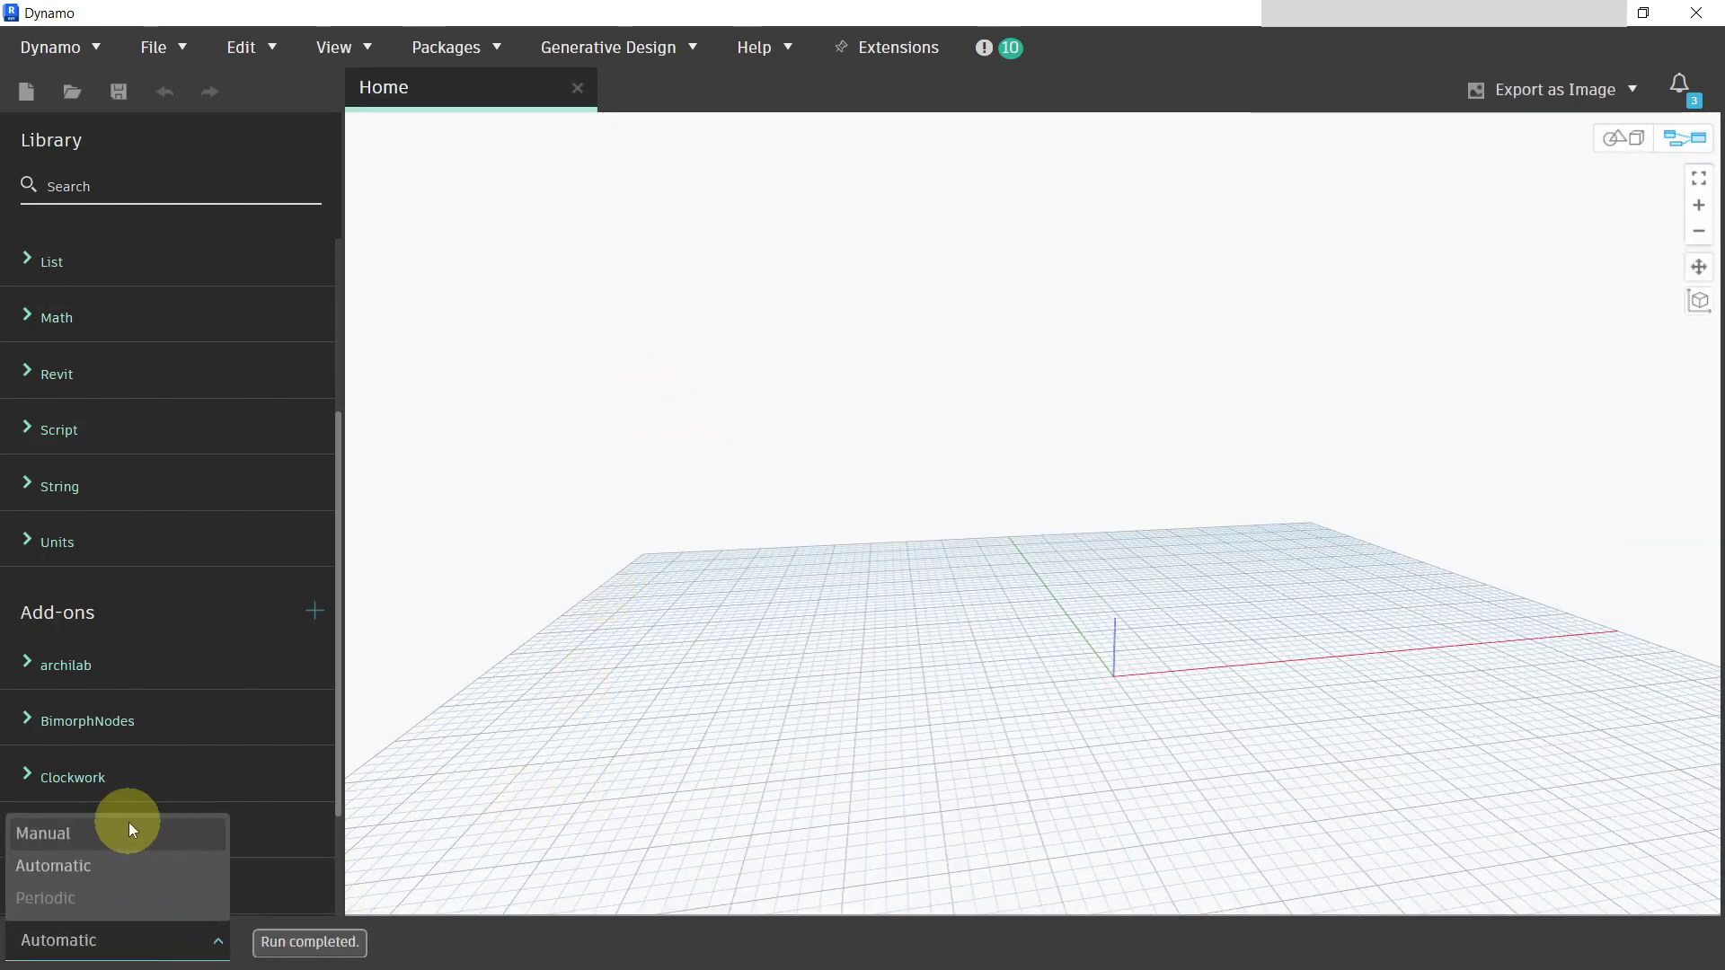
left_click(128, 822)
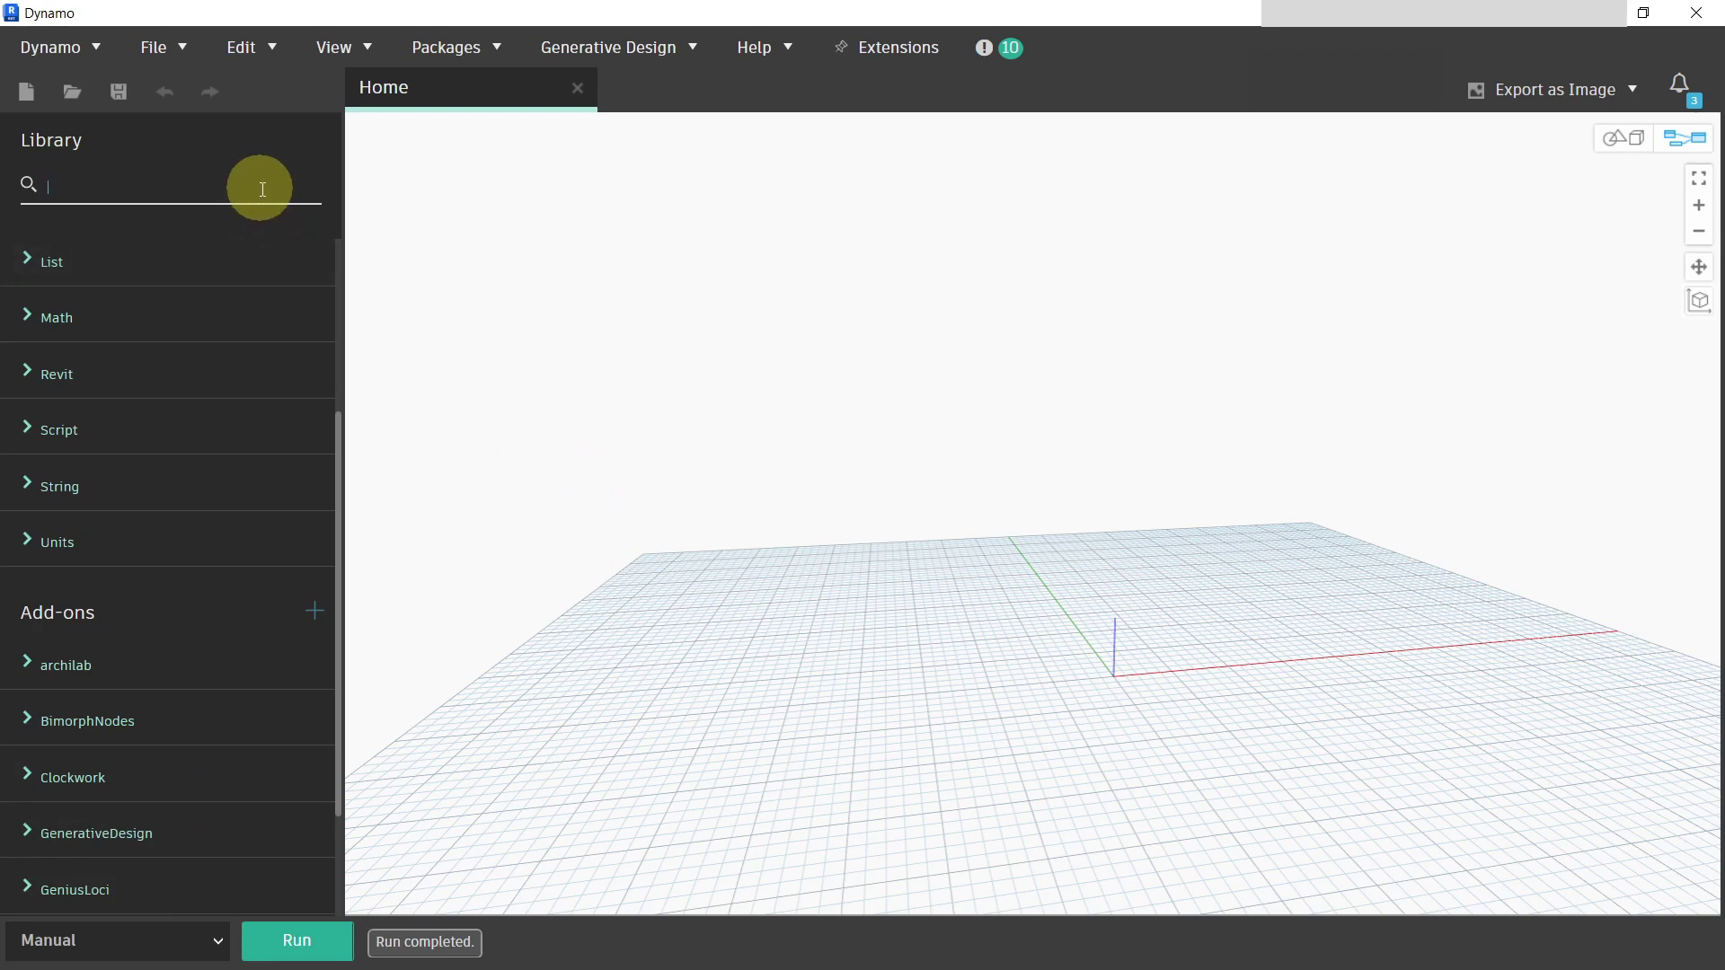
type("categories")
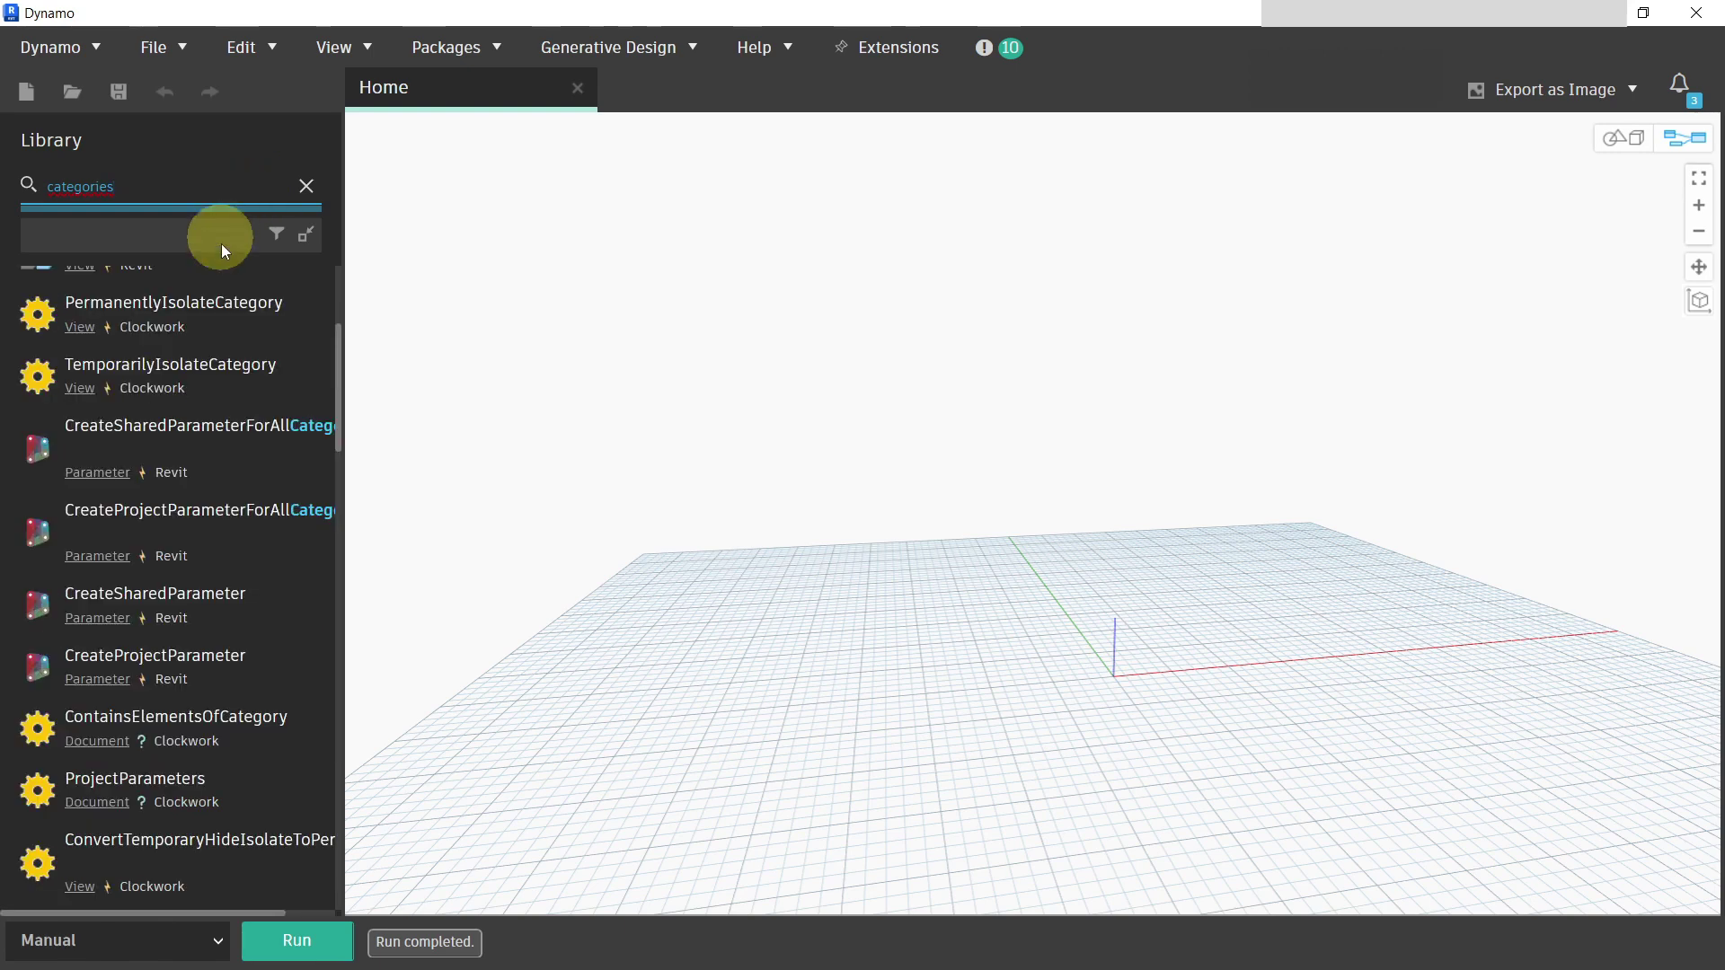
Step: Place a Categories node and set it to Doors
left_click(217, 300)
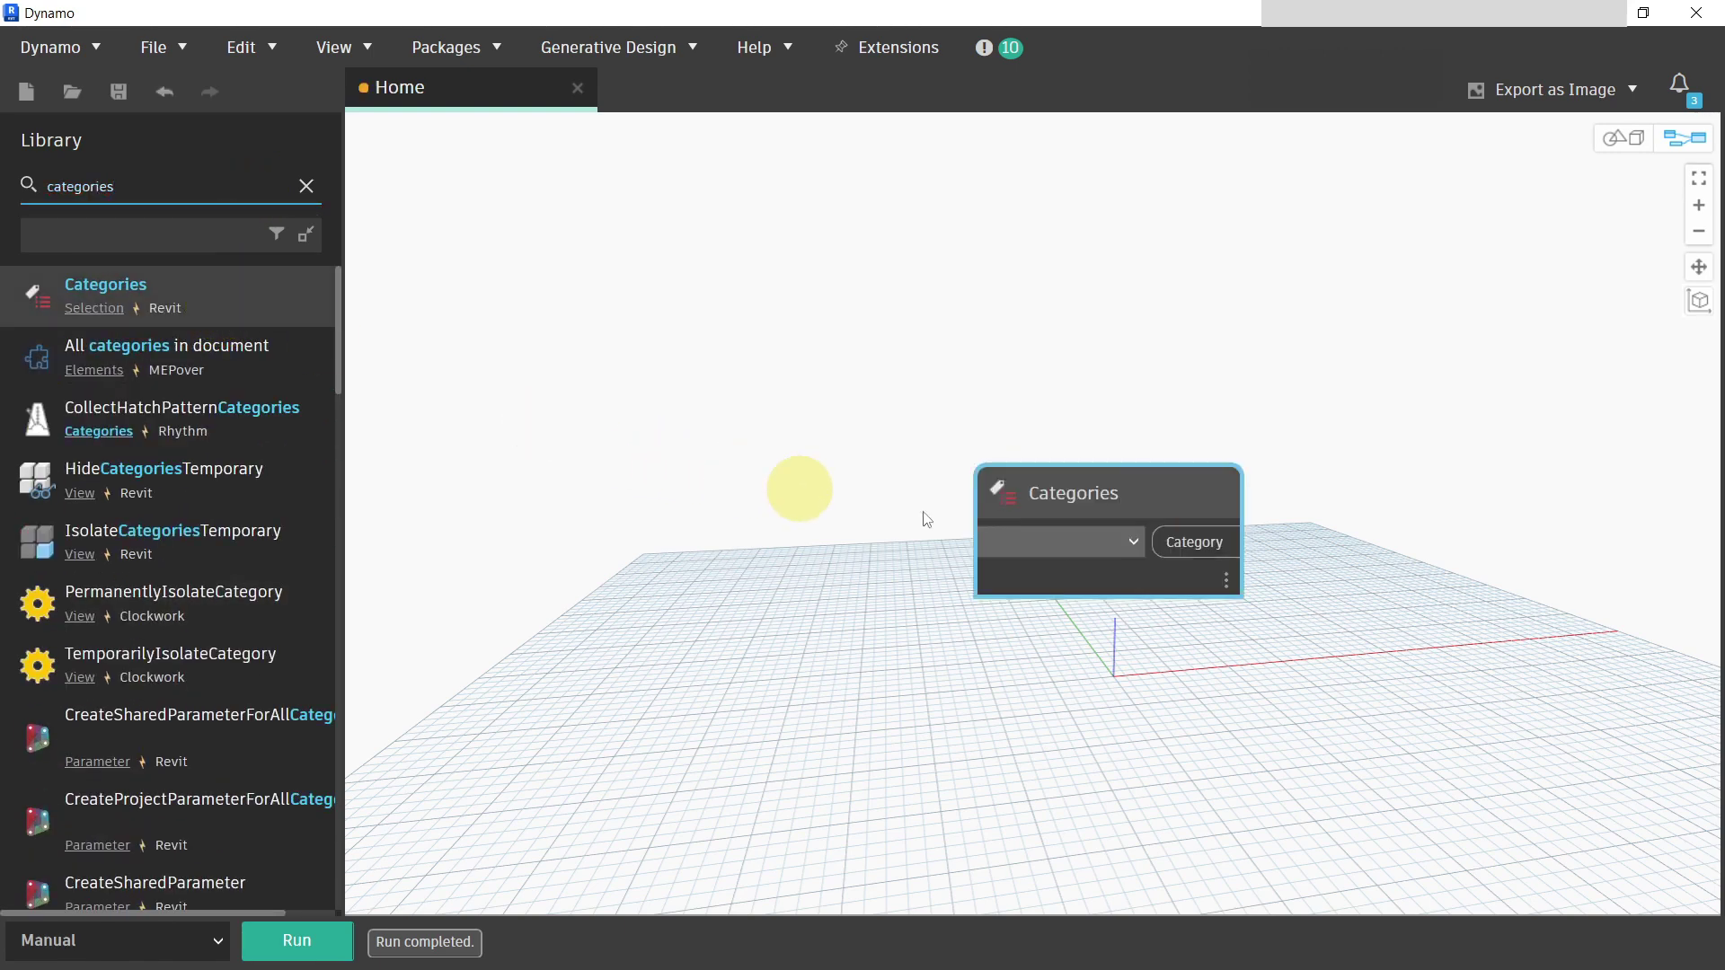
left_click_drag(1060, 505, 710, 431)
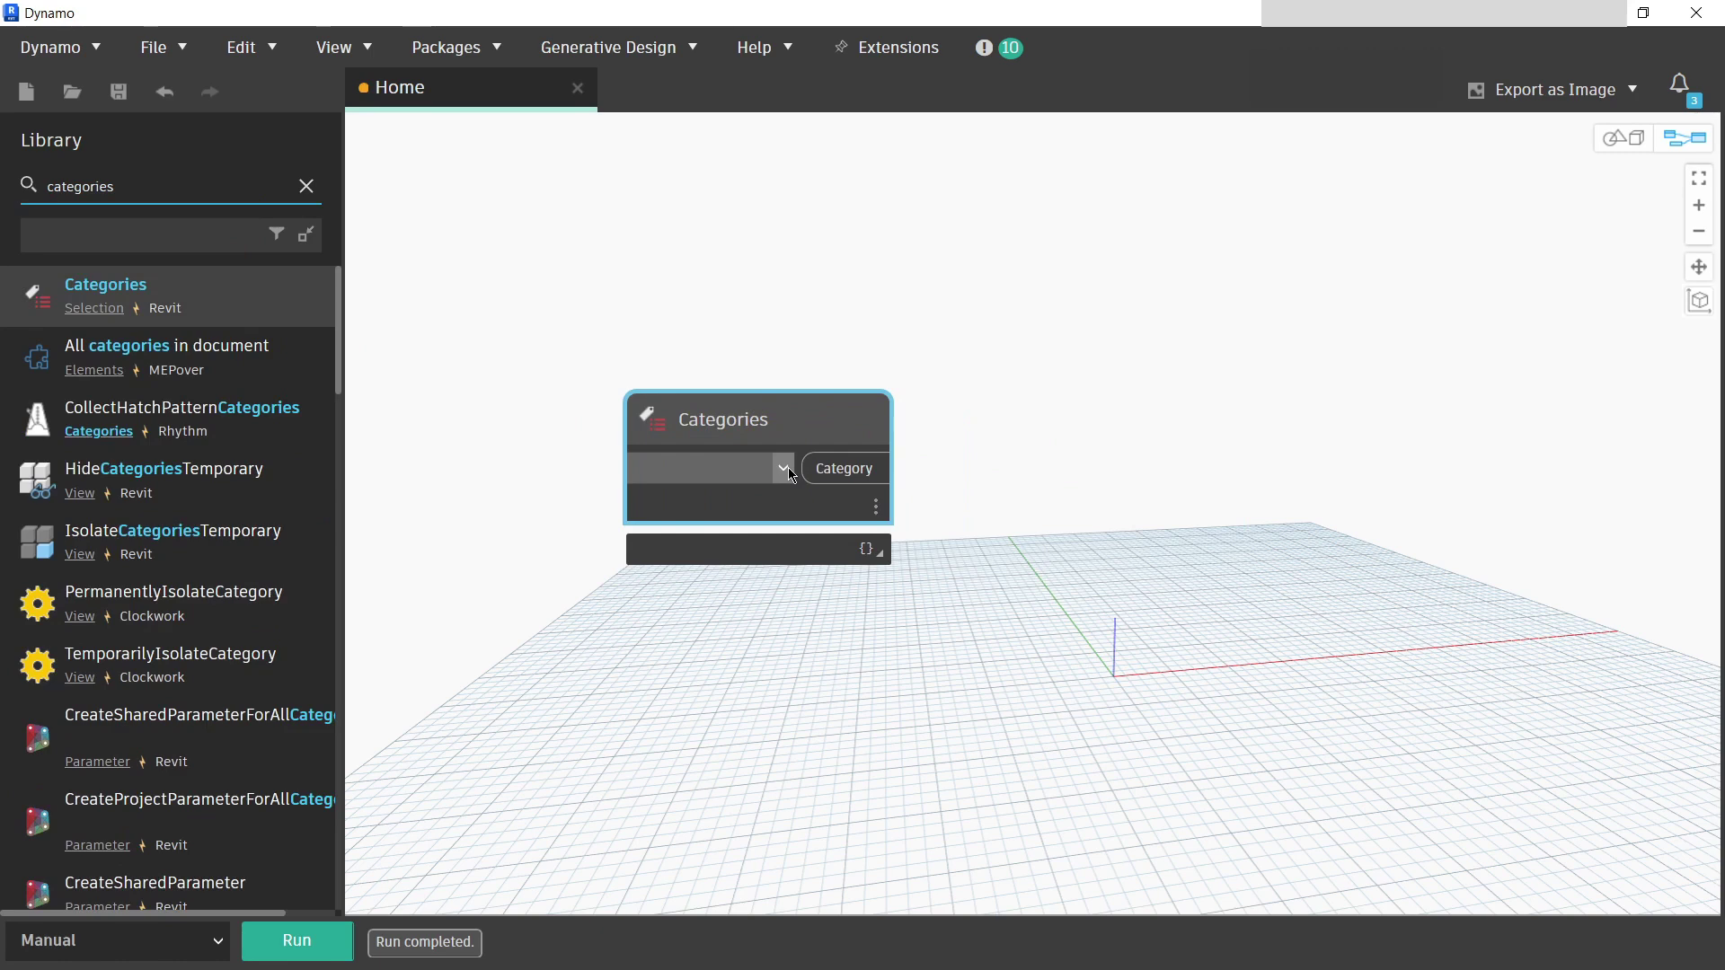
left_click(784, 468)
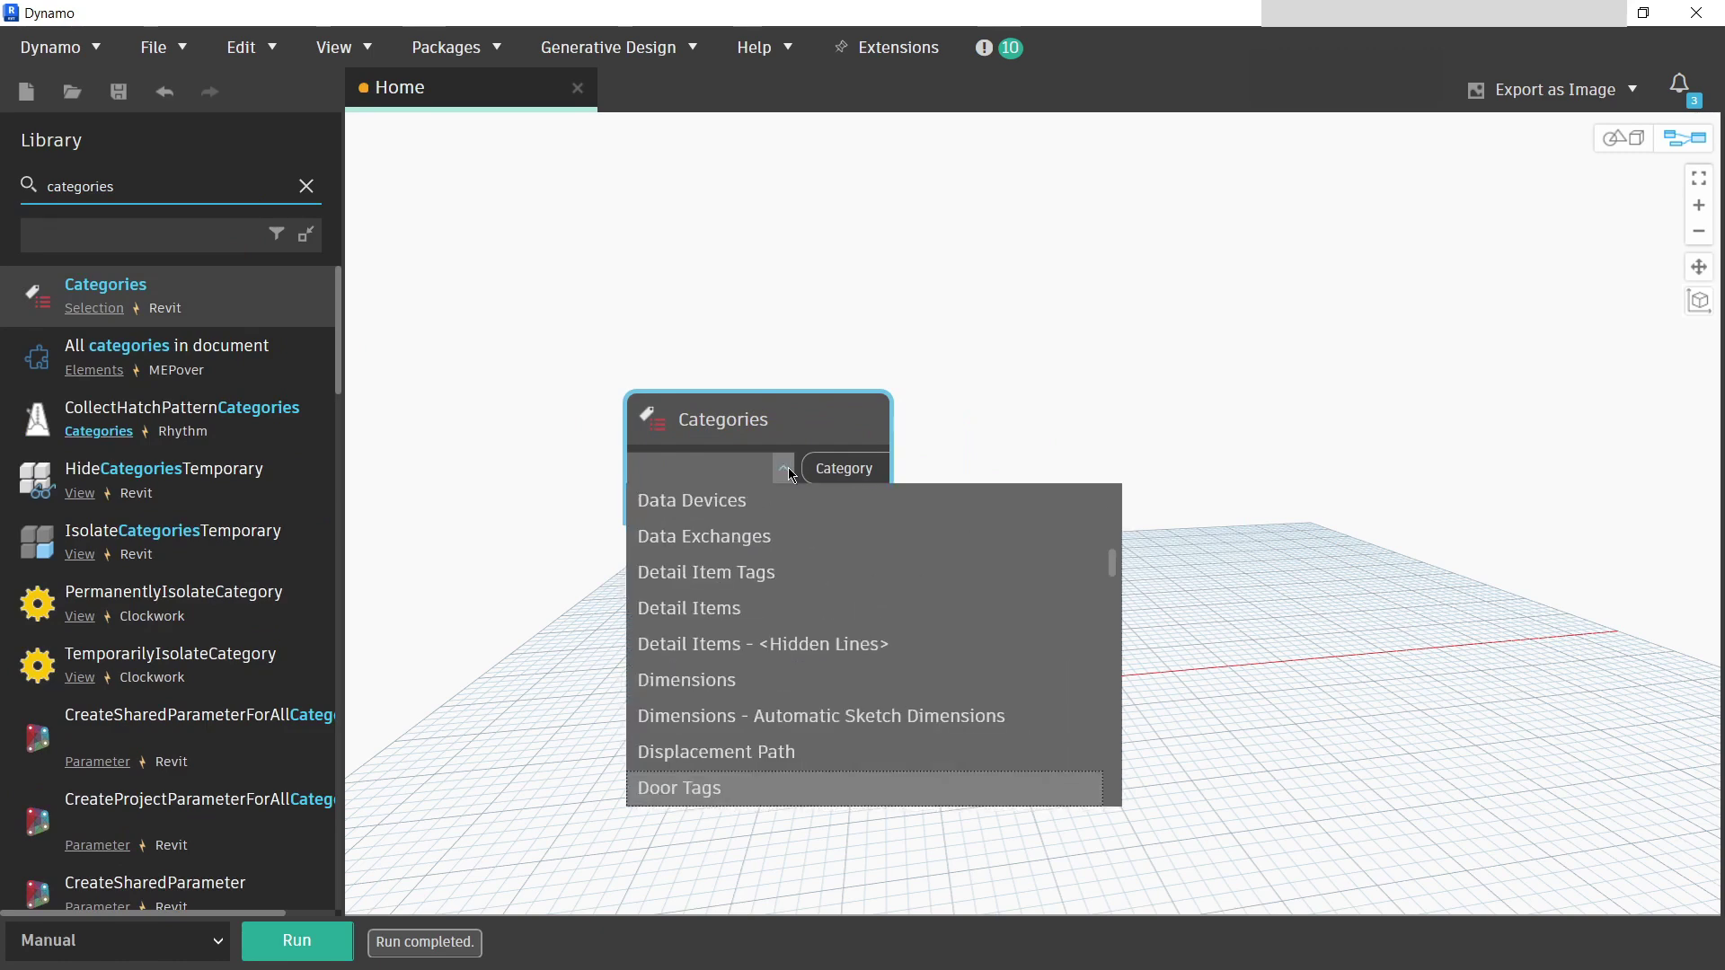
scroll(762, 613, "down", 2)
left_click(738, 674)
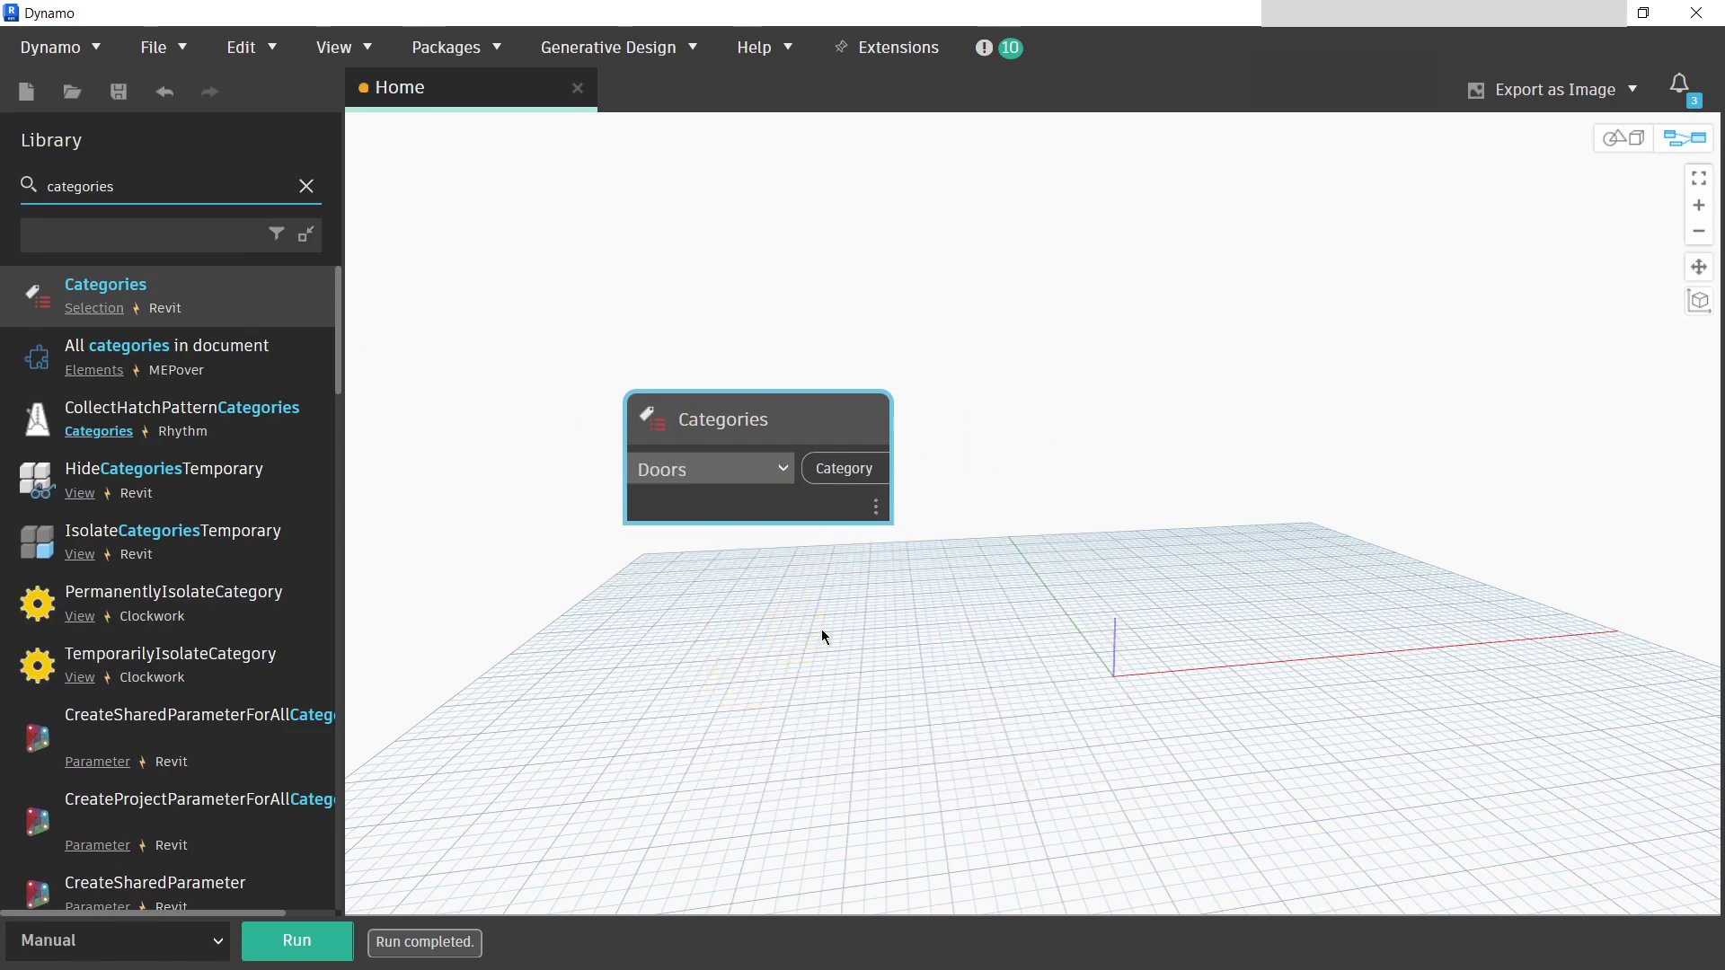
left_click_drag(816, 446, 767, 434)
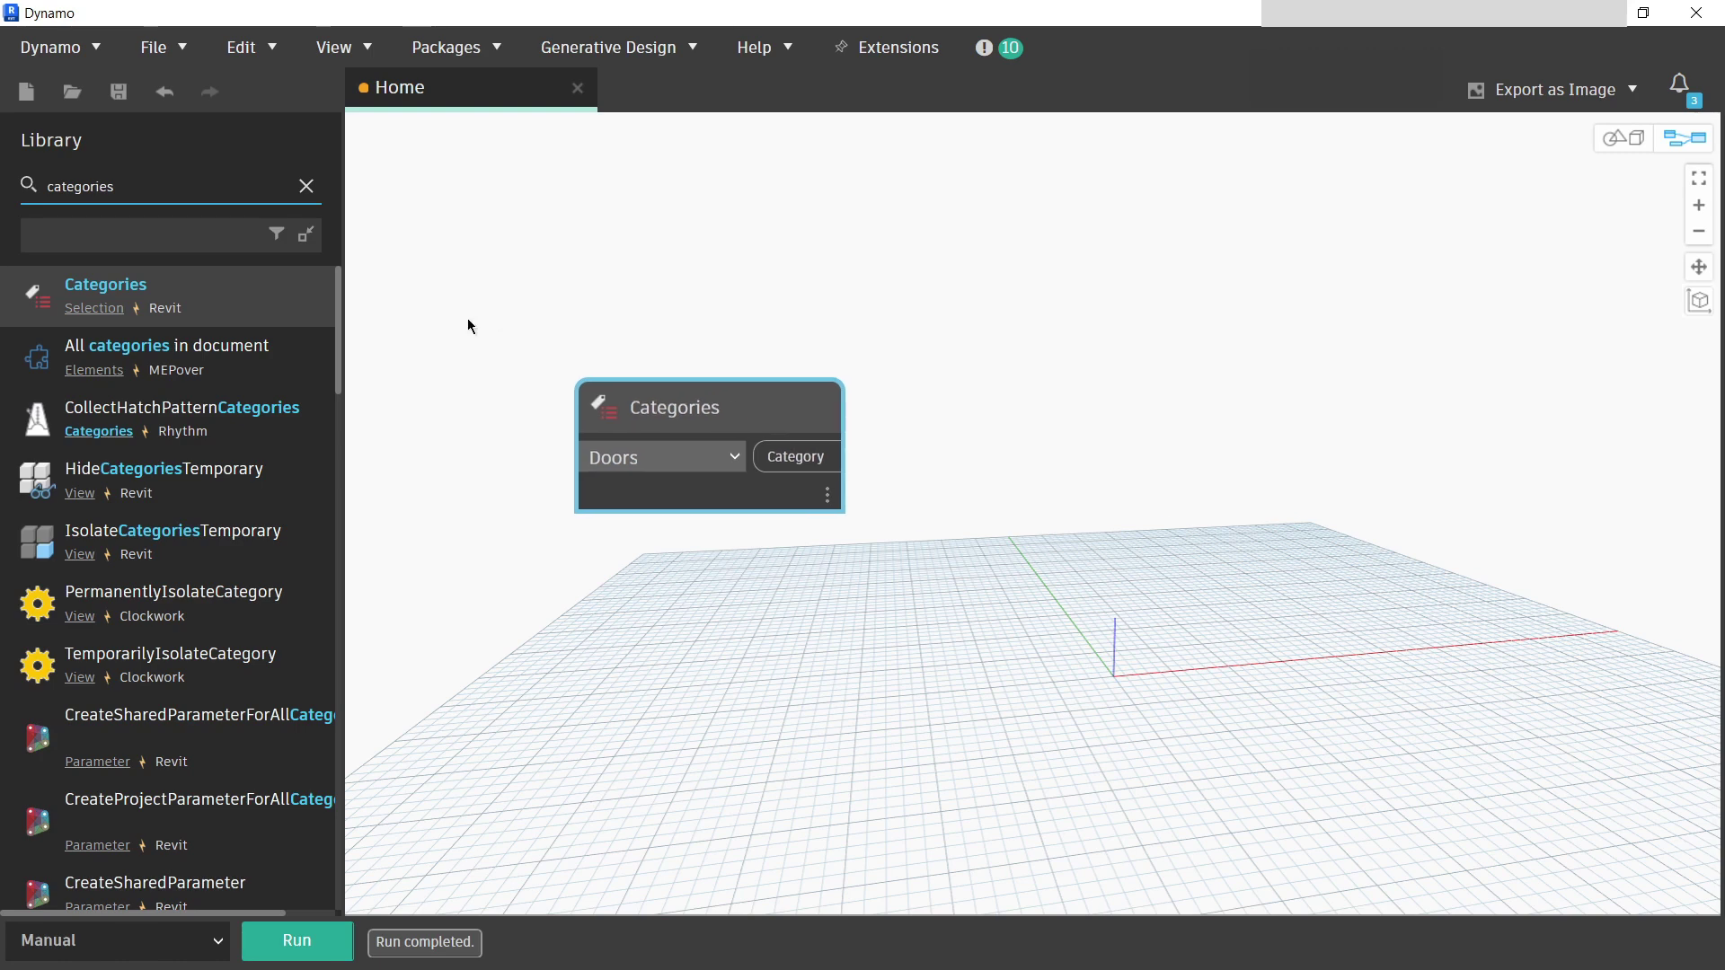
Step: Feed Doors into an All Elements of Category node and run to preview the 47 doors
left_click(221, 192)
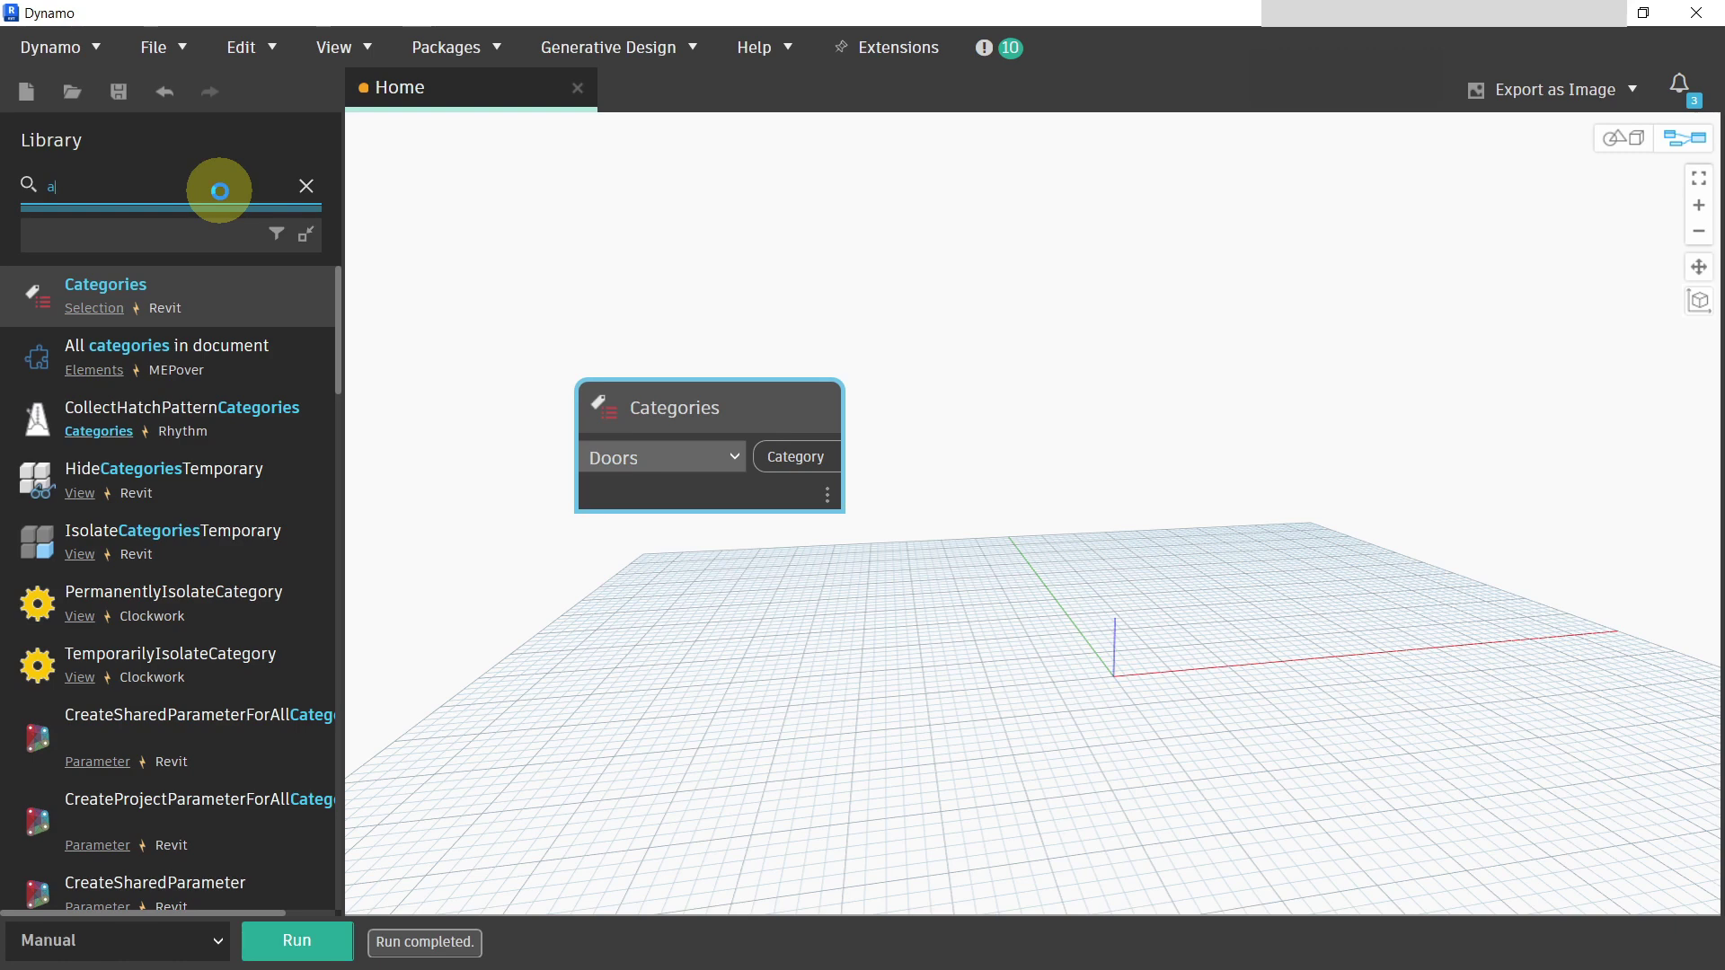
type("all elements of cat")
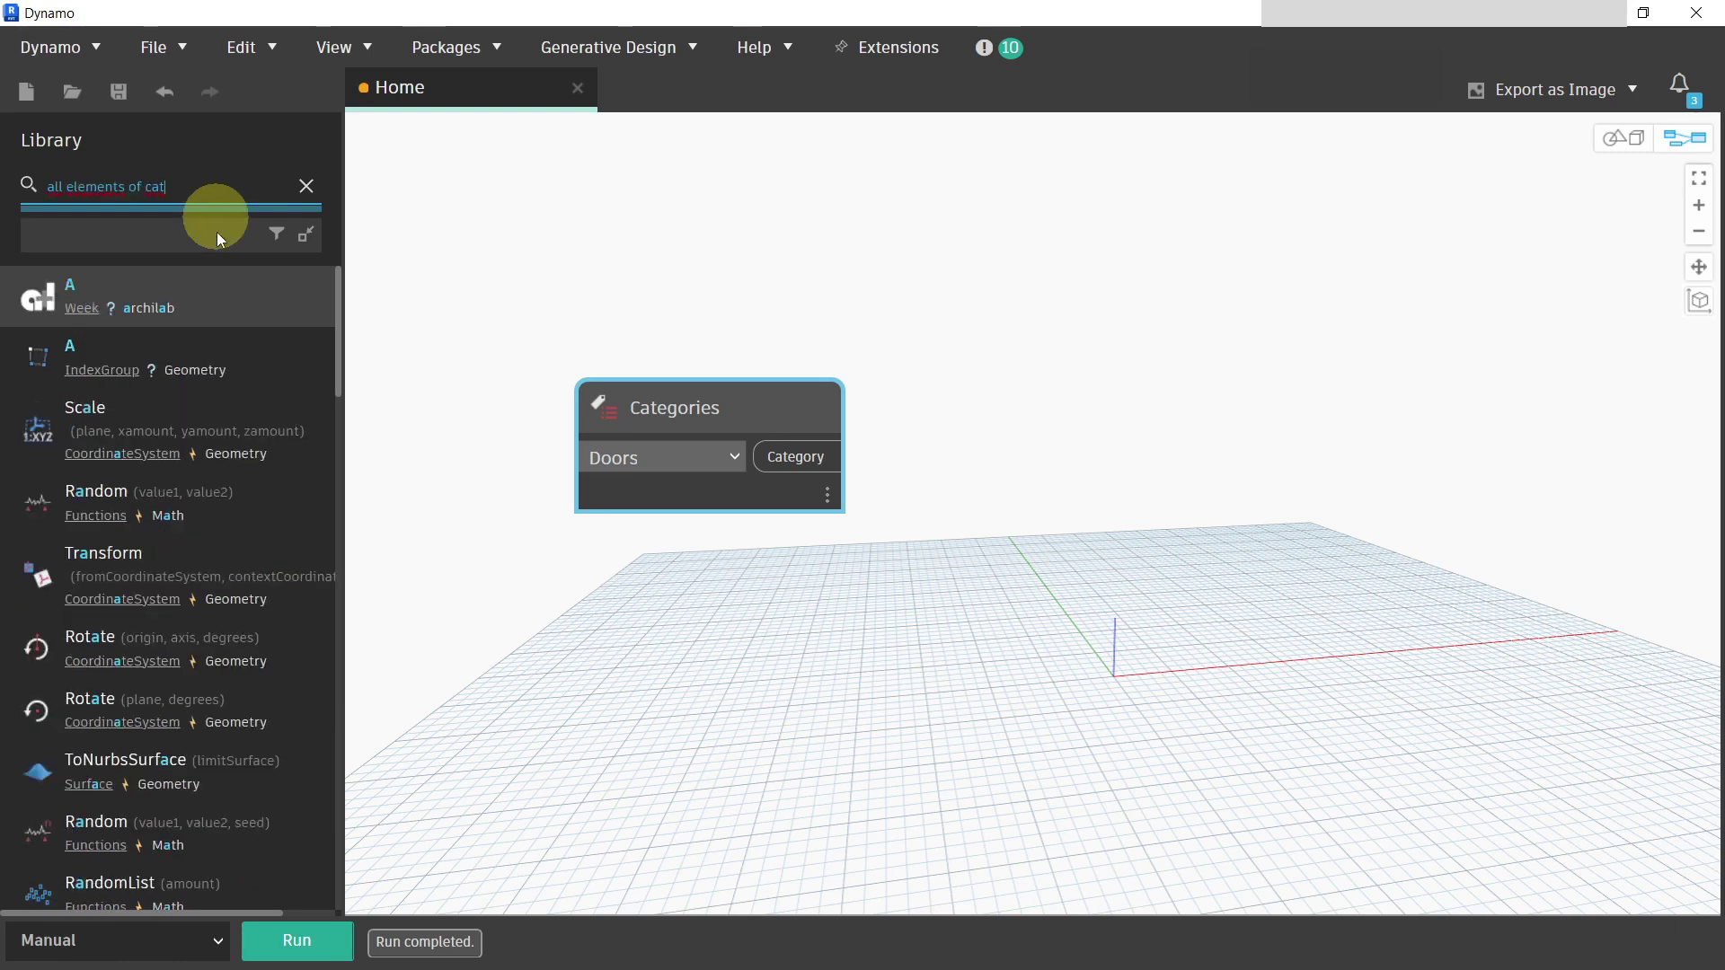
left_click(224, 293)
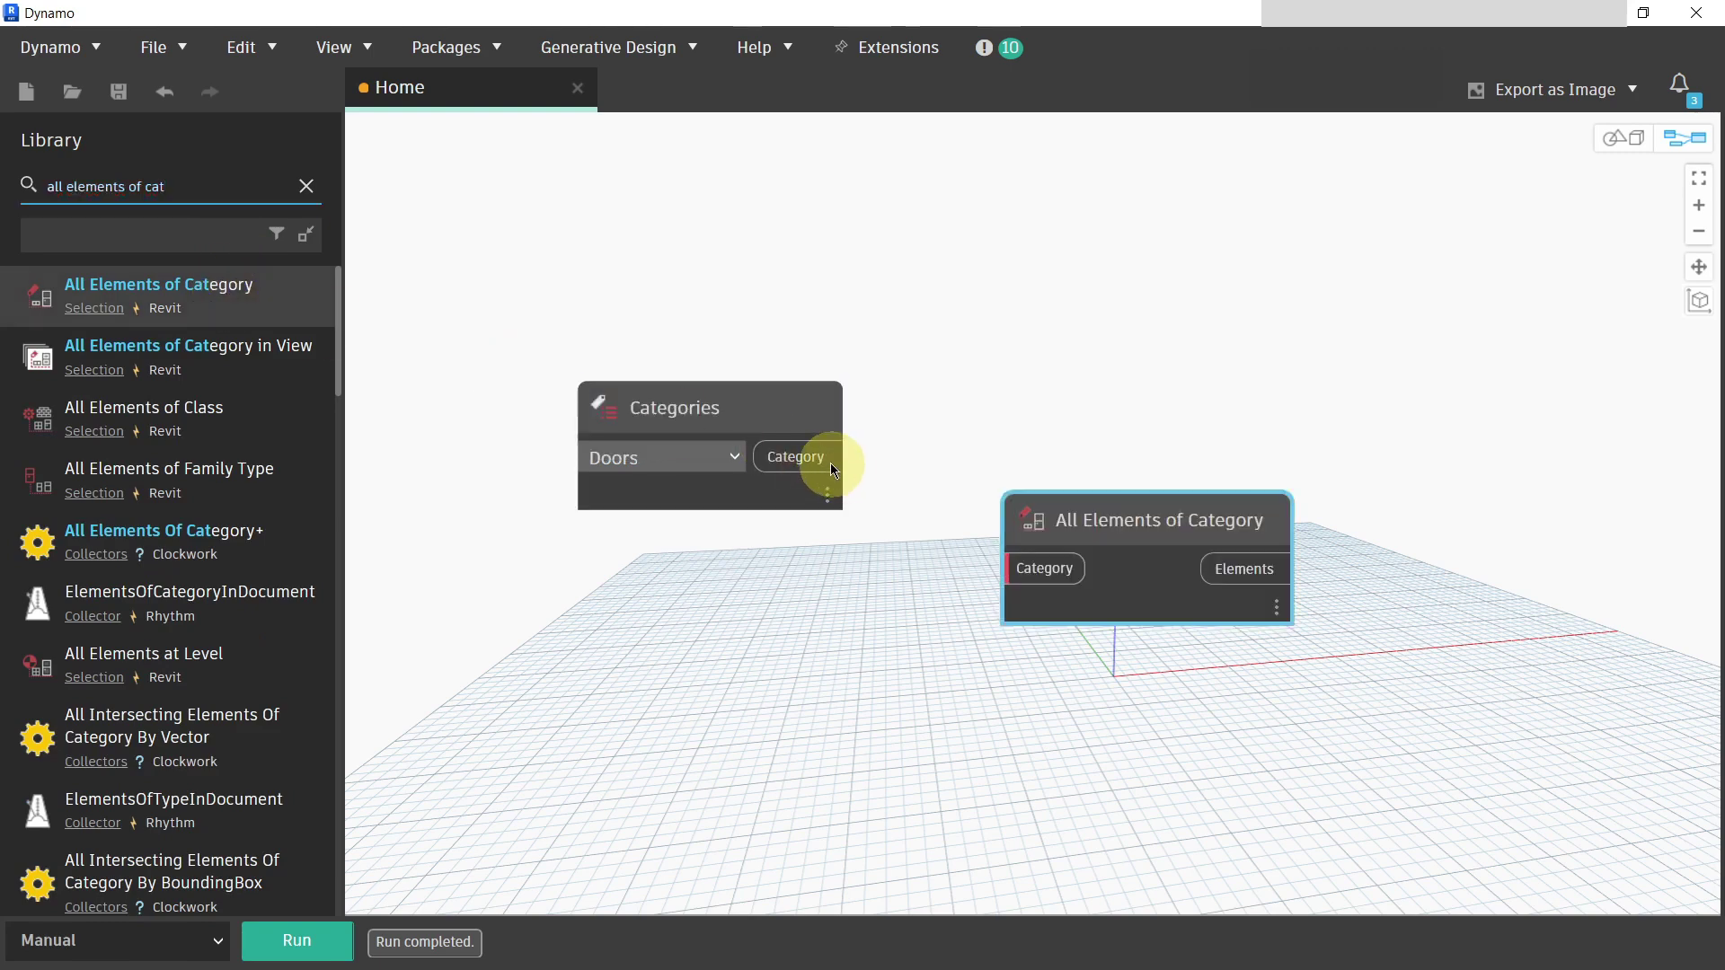
left_click(1001, 568)
left_click_drag(1026, 499, 947, 403)
left_click(269, 940)
left_click(1121, 523)
middle_click_drag(1261, 569, 1045, 491)
scroll(930, 537, "down", 8)
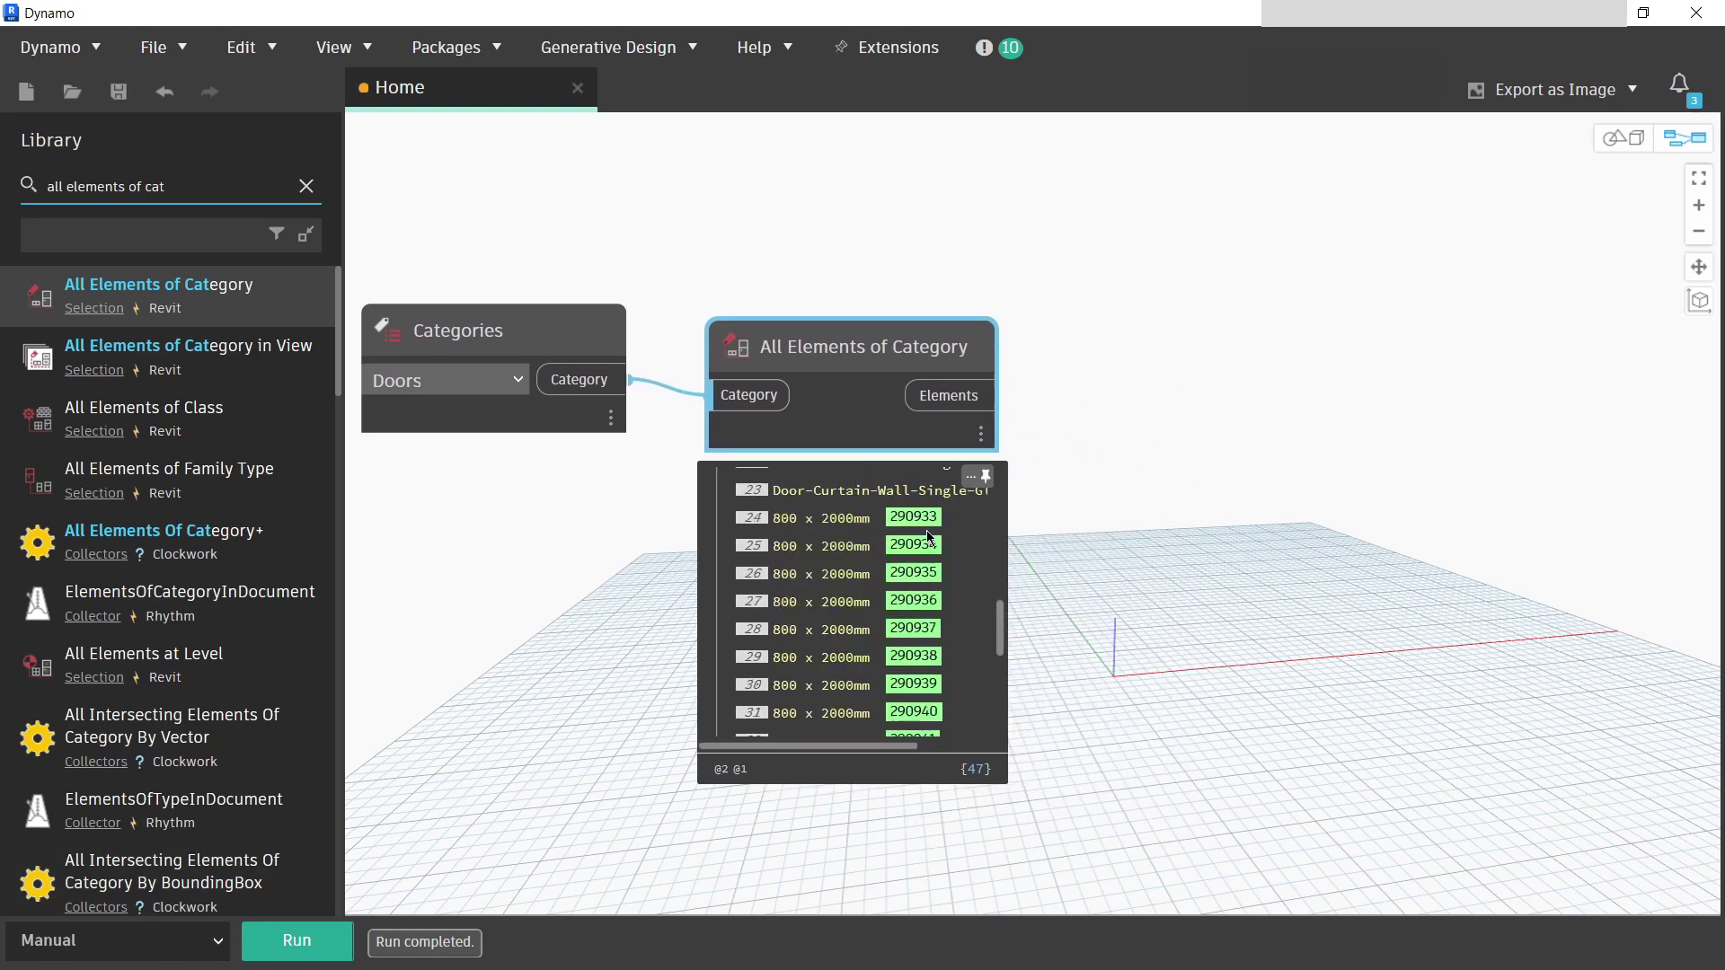
scroll(930, 538, "up", 8)
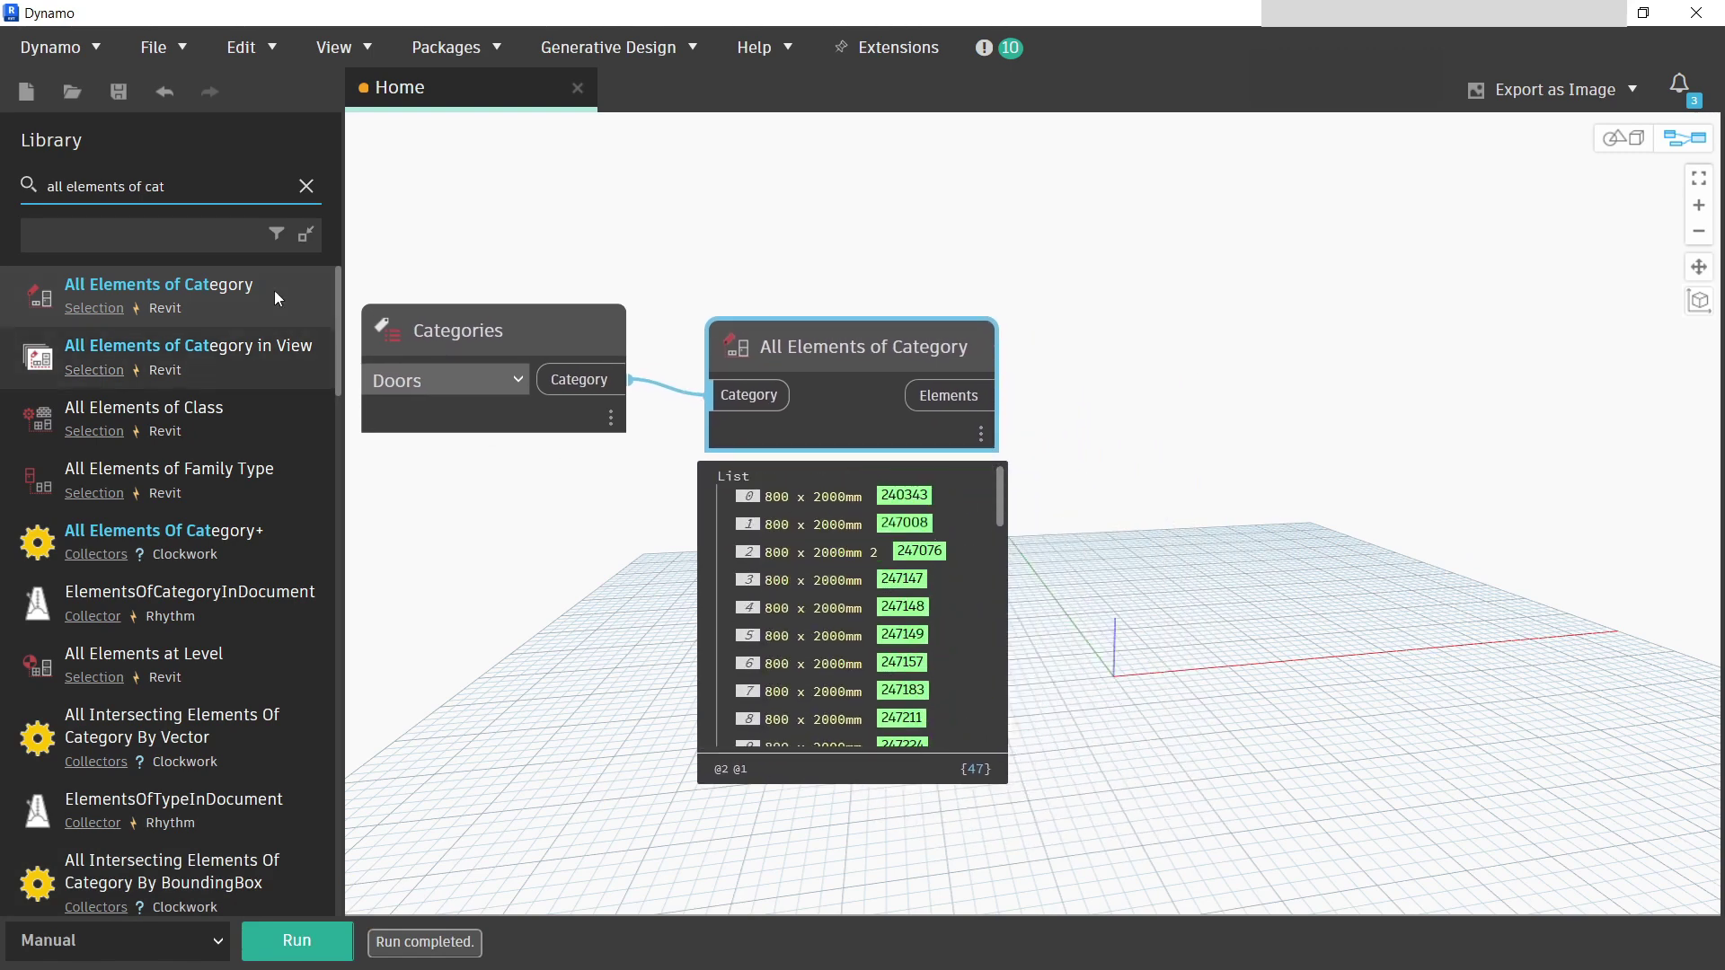
Step: Search the library for 'getpar'
left_click(219, 195)
triple_click(218, 195)
type("ge")
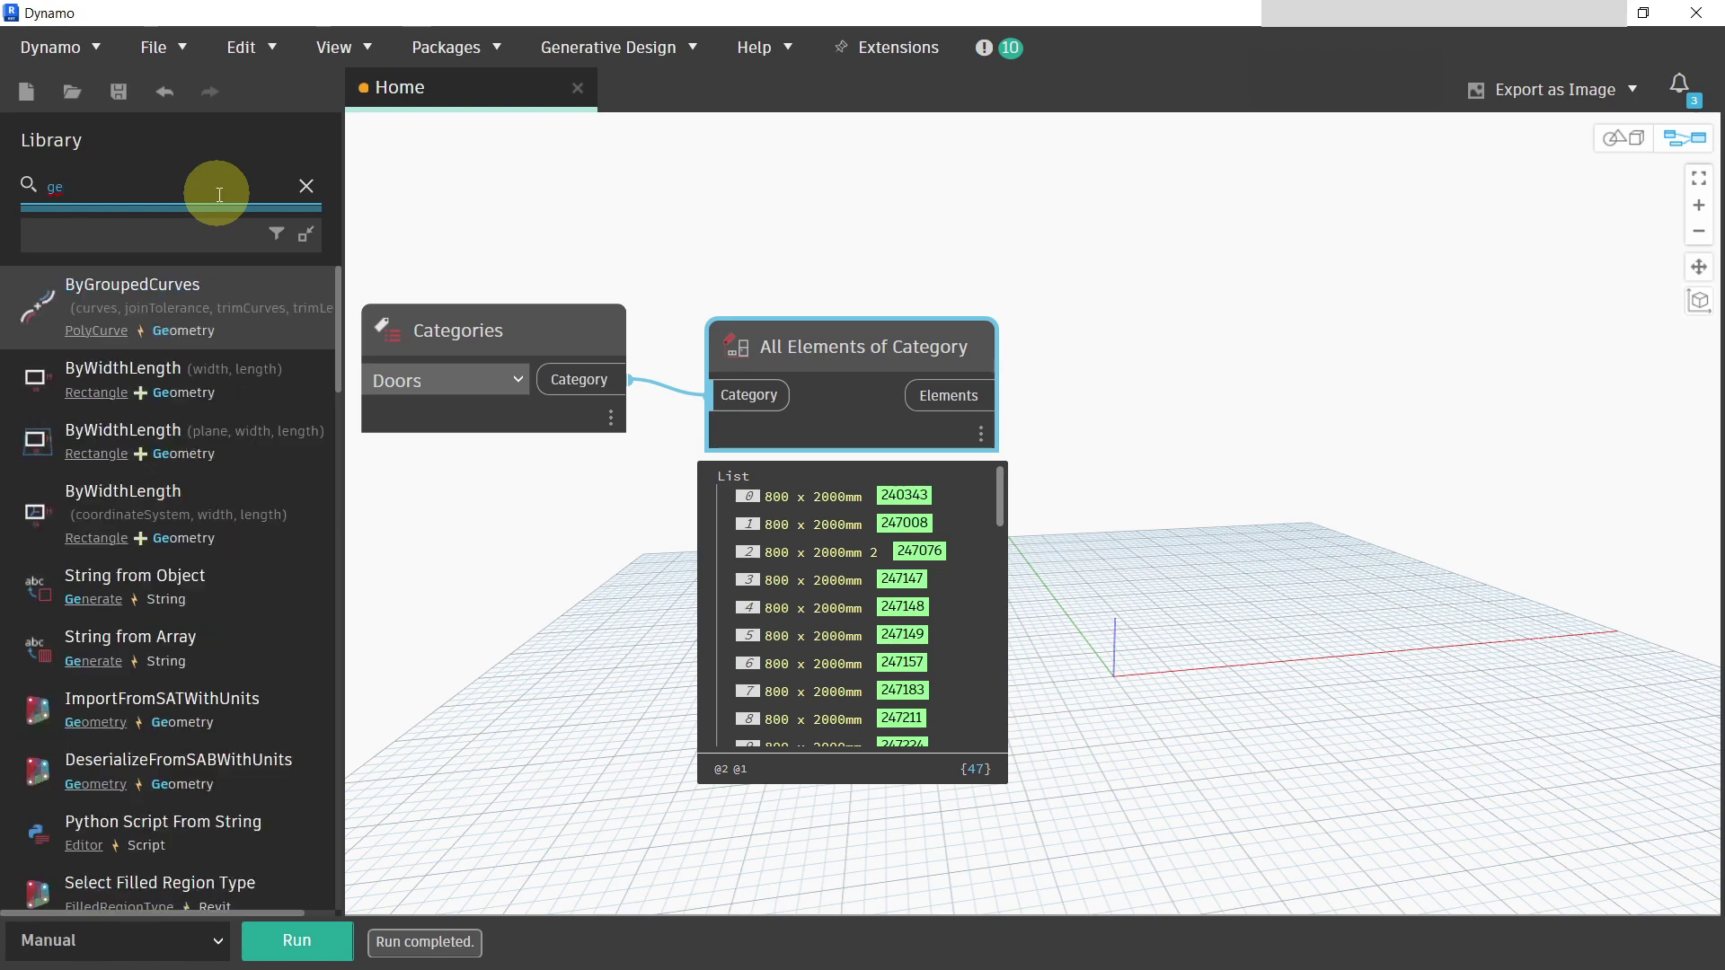
type("tpar")
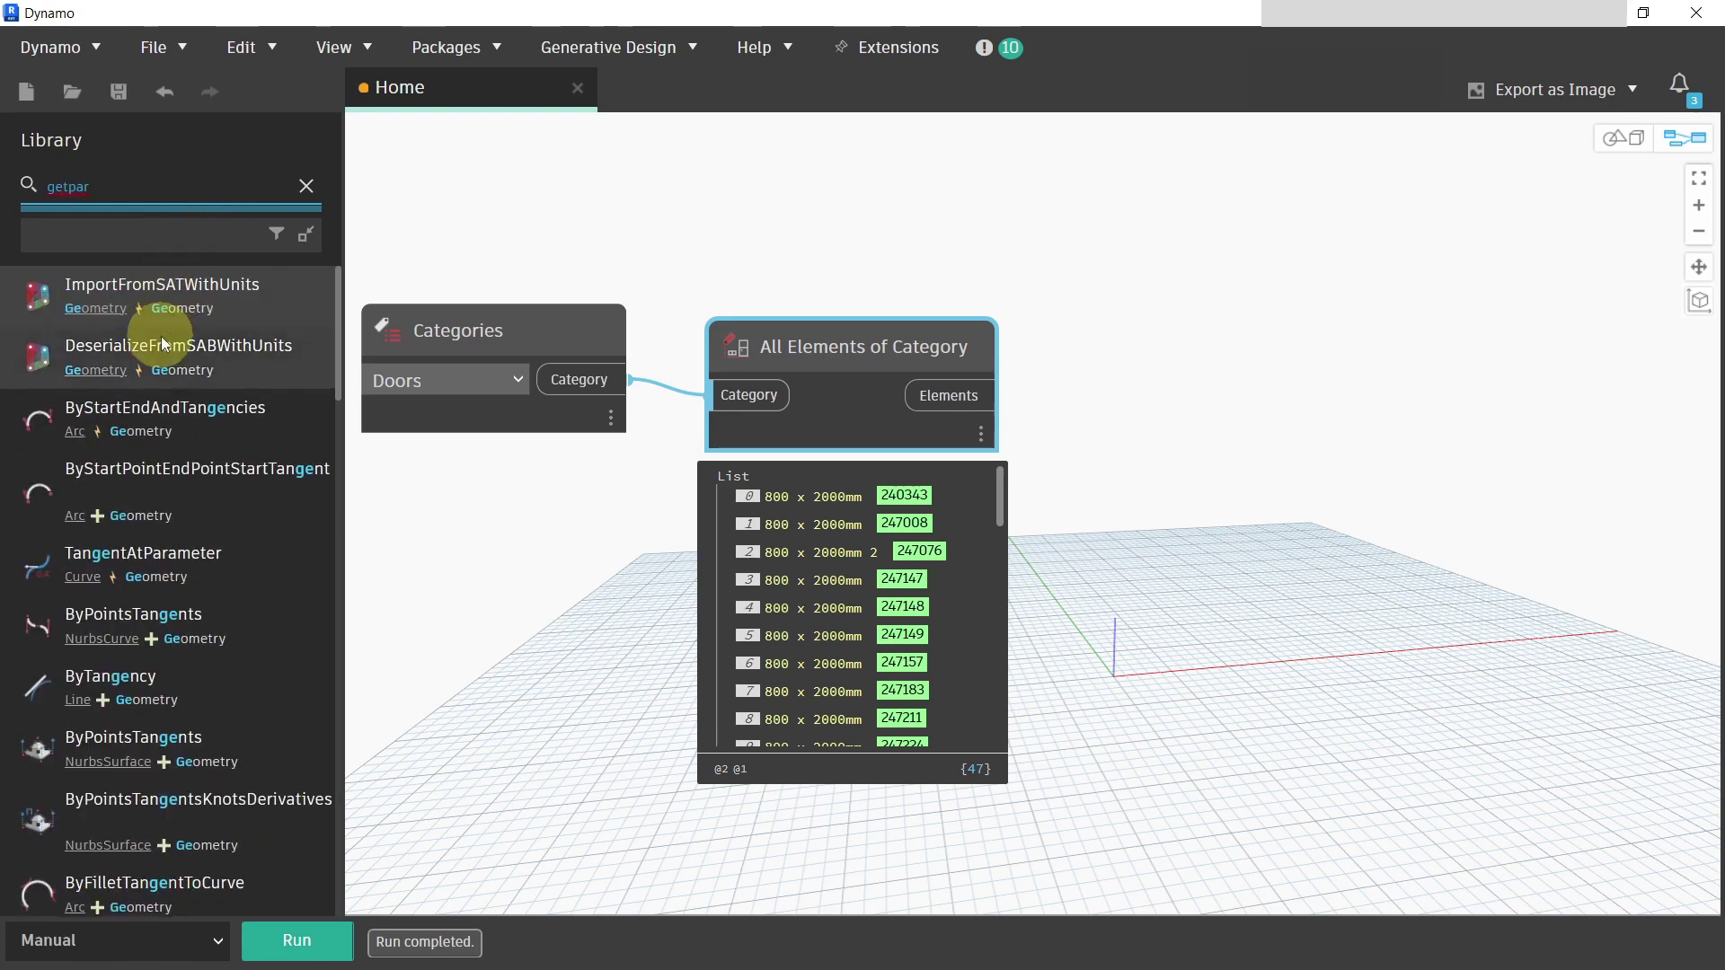
Step: Add Element.GetParameterValueByName and wire the door elements into its element input
left_click(288, 298)
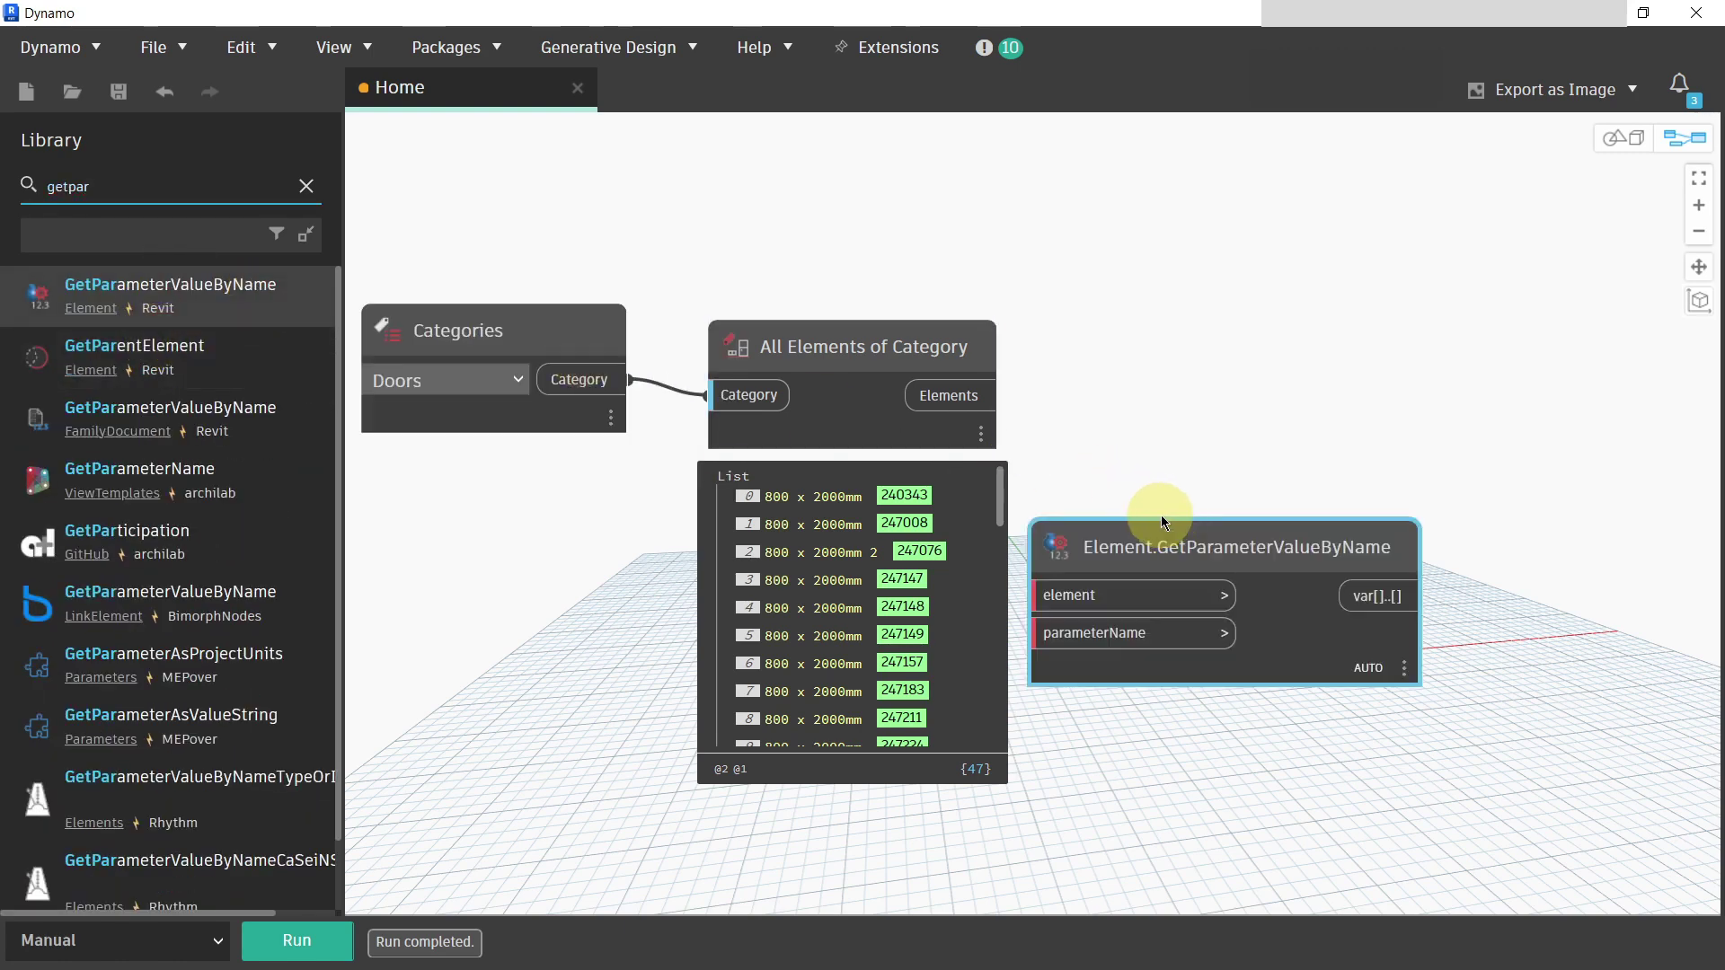
left_click_drag(1152, 552, 1252, 495)
left_click_drag(999, 396, 1137, 538)
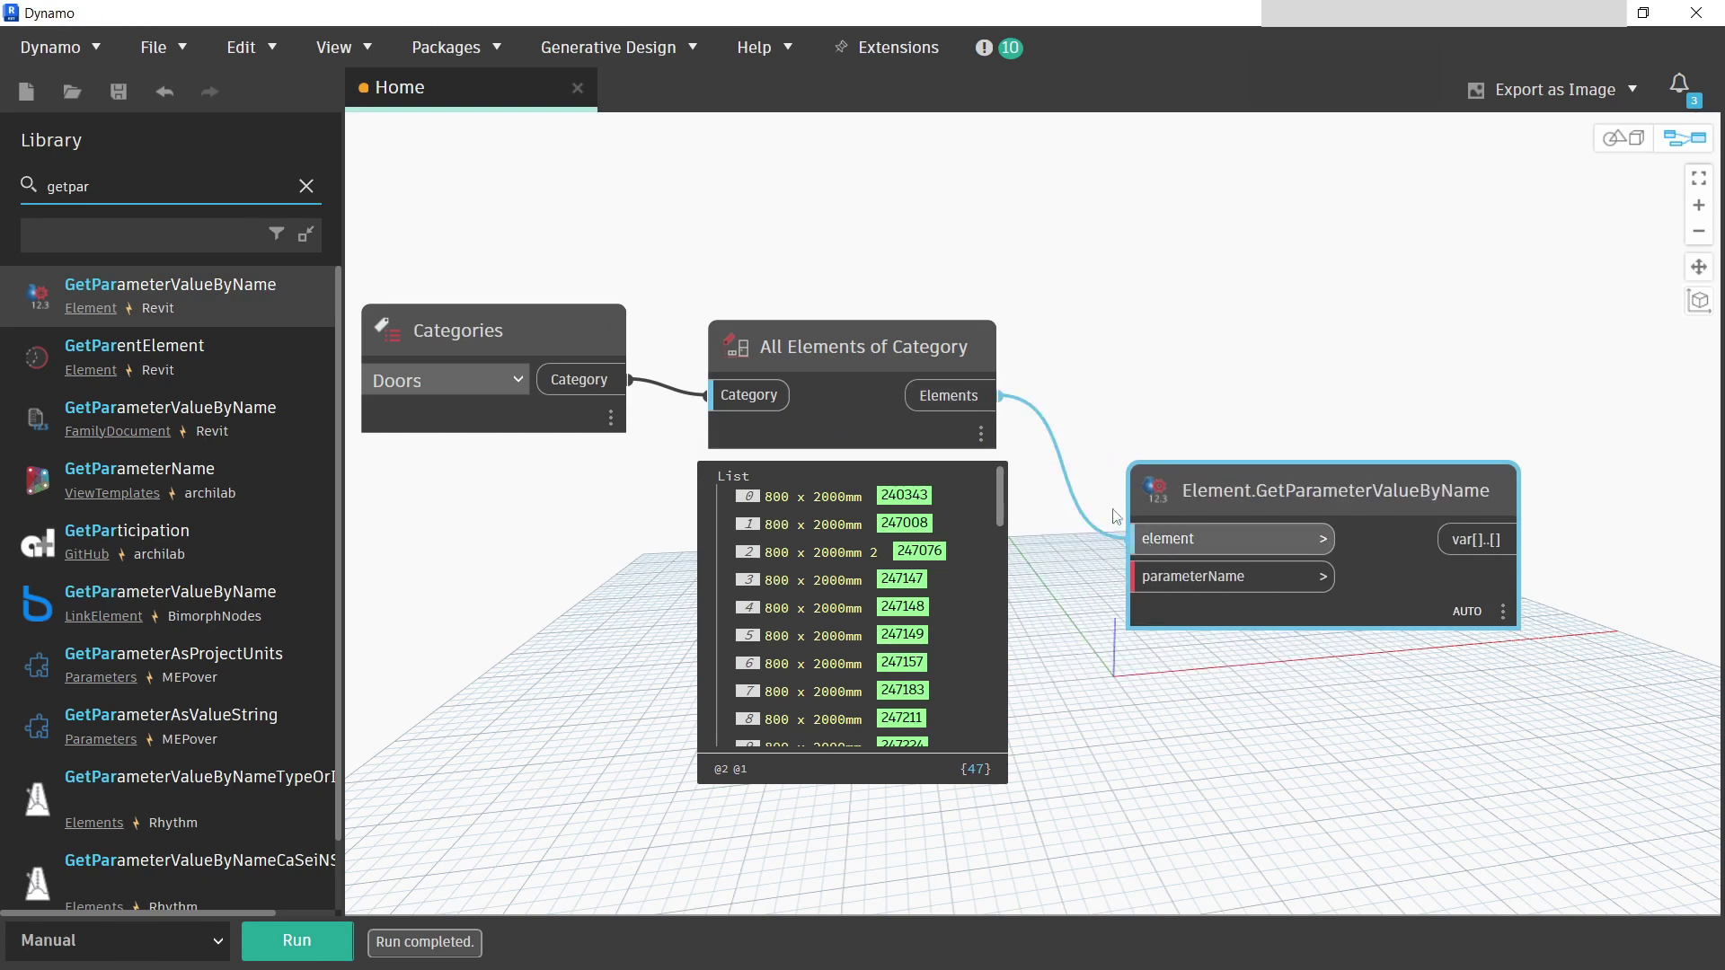
left_click(980, 441)
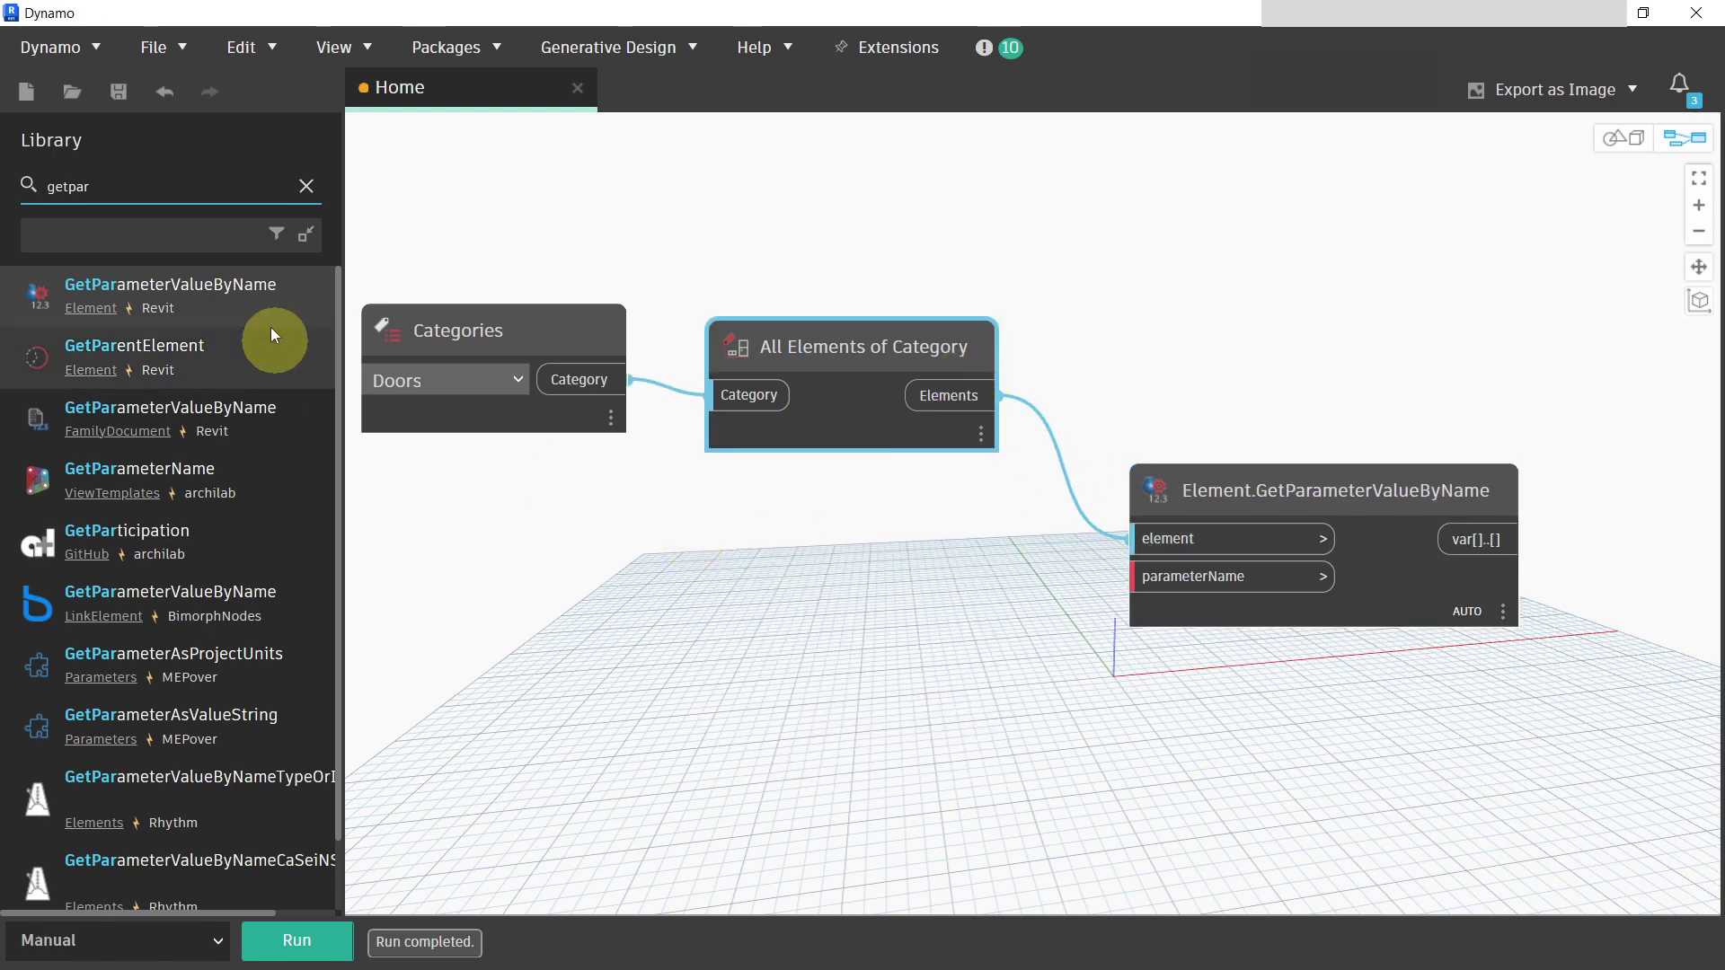
Step: Add a String node 'door hadrware' and connect it to parameterName
left_click(191, 189)
type("string")
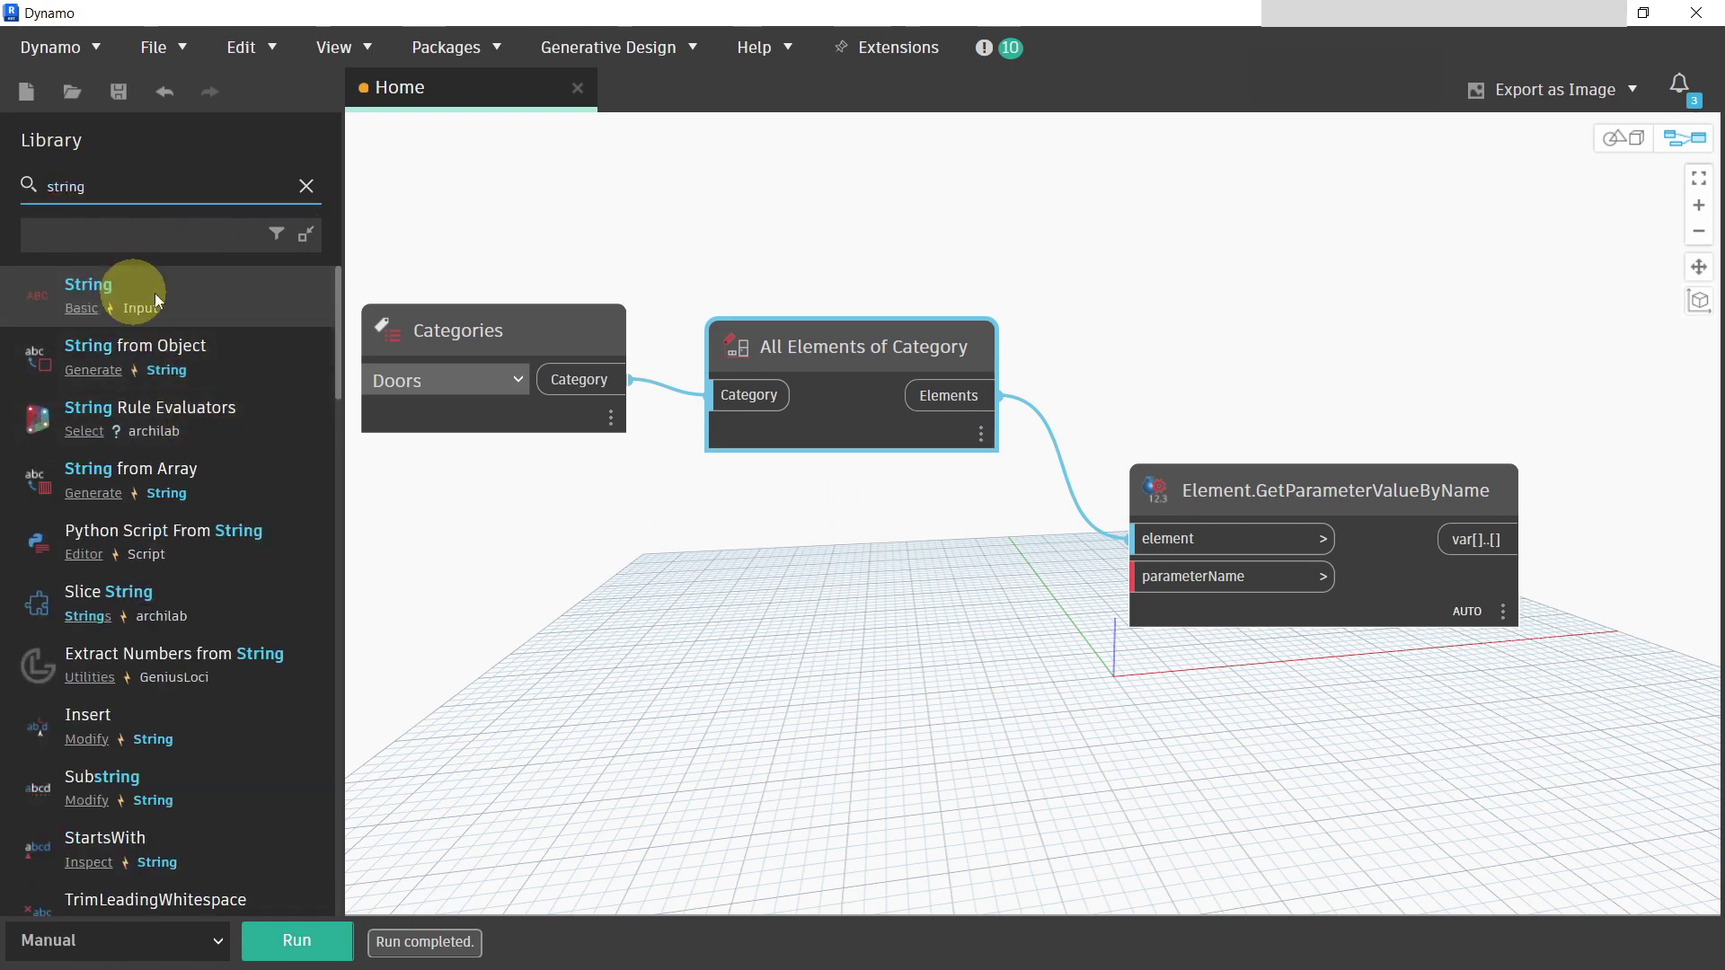
left_click(1008, 620)
type("door")
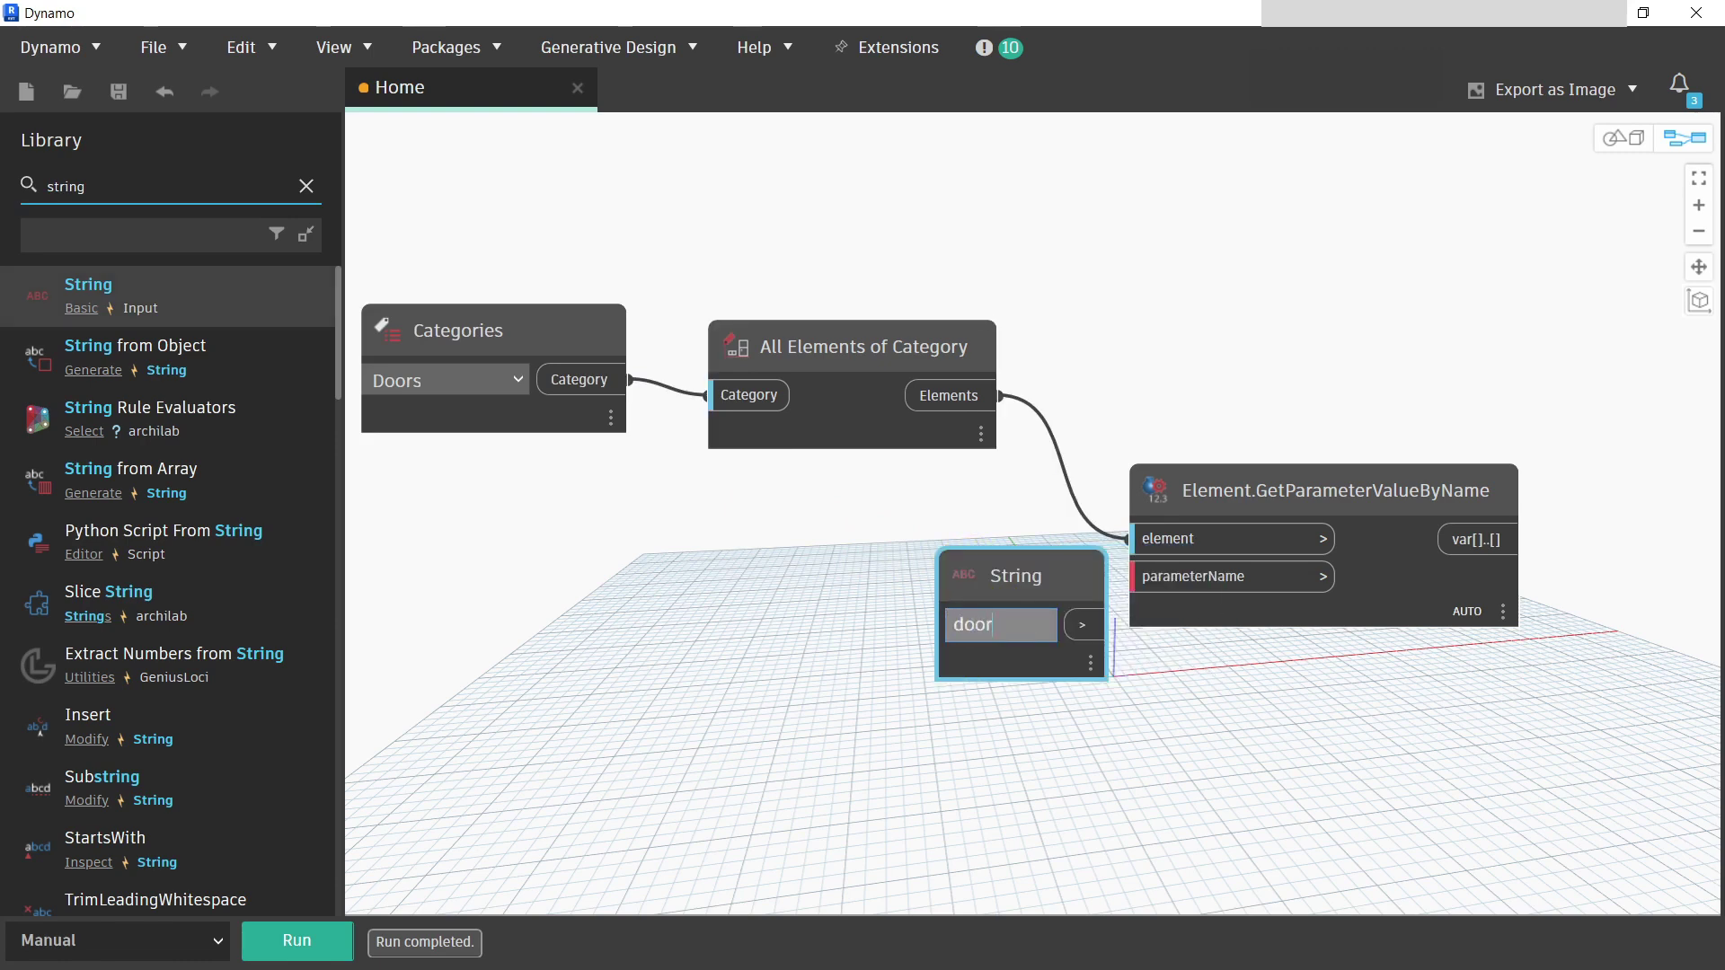
type(" hadrware")
left_click_drag(1032, 613, 992, 600)
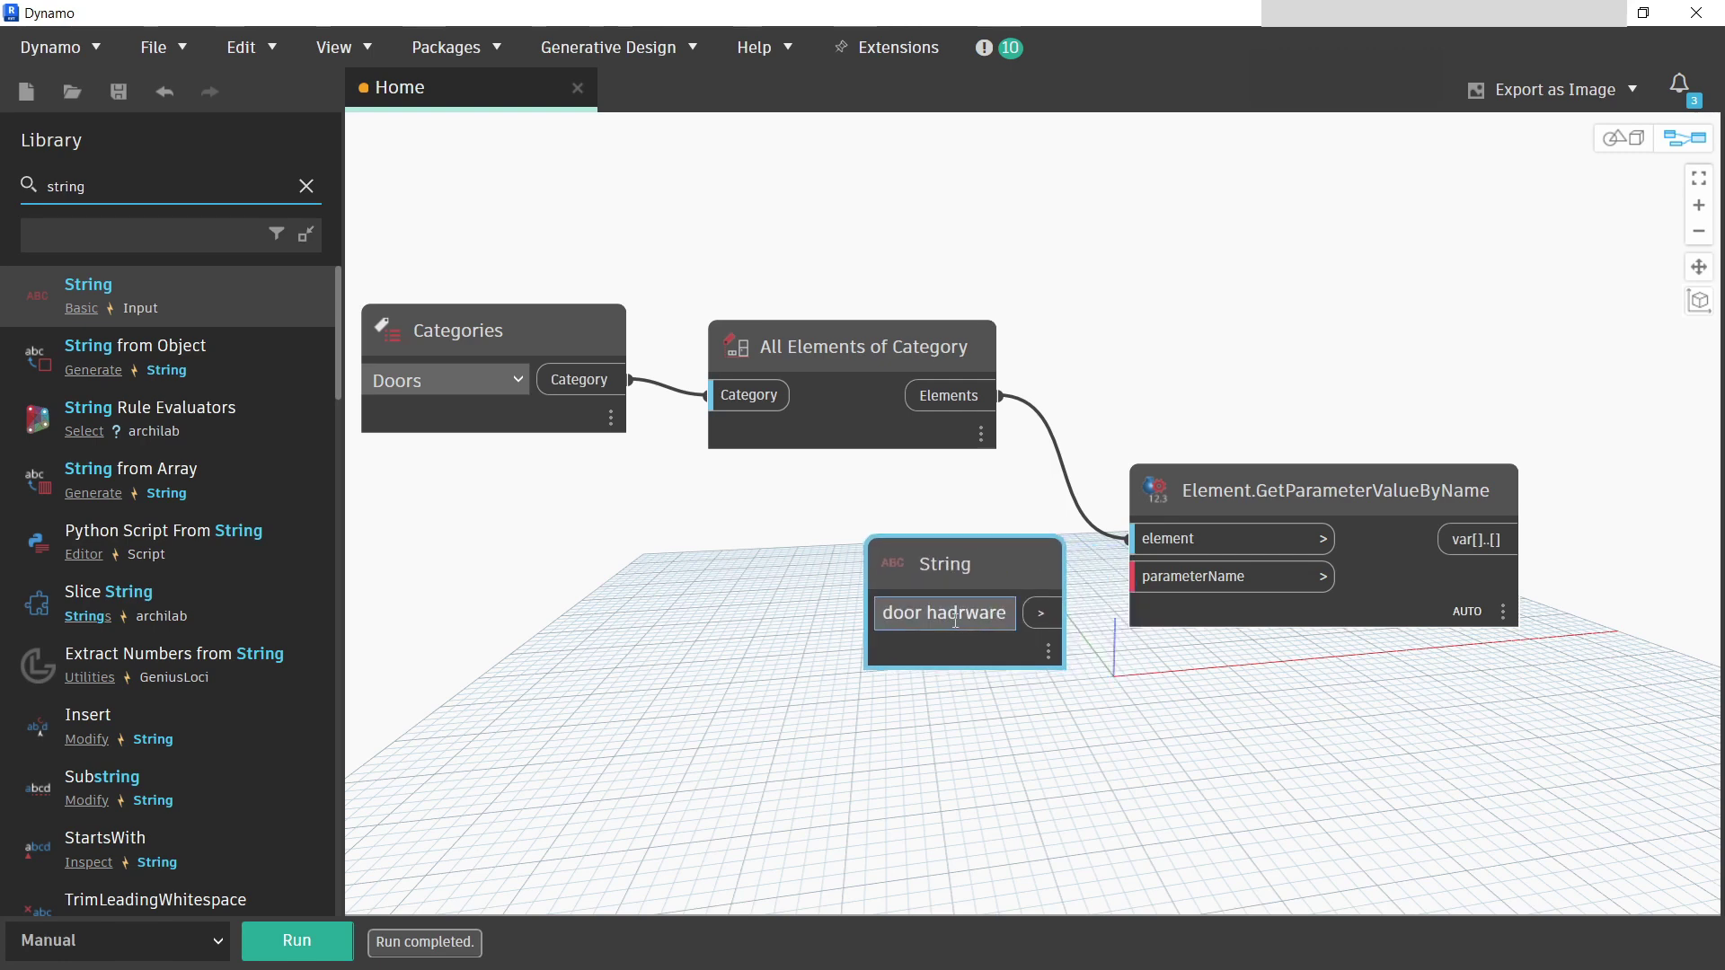
left_click(1172, 588)
middle_click_drag(1222, 680, 1146, 657)
Step: Run the graph and review the handle-handle and handle-ball values for all 47 doors
left_click(297, 940)
left_click(1425, 625)
middle_click_drag(1494, 662, 1386, 570)
scroll(1195, 638, "down", 8)
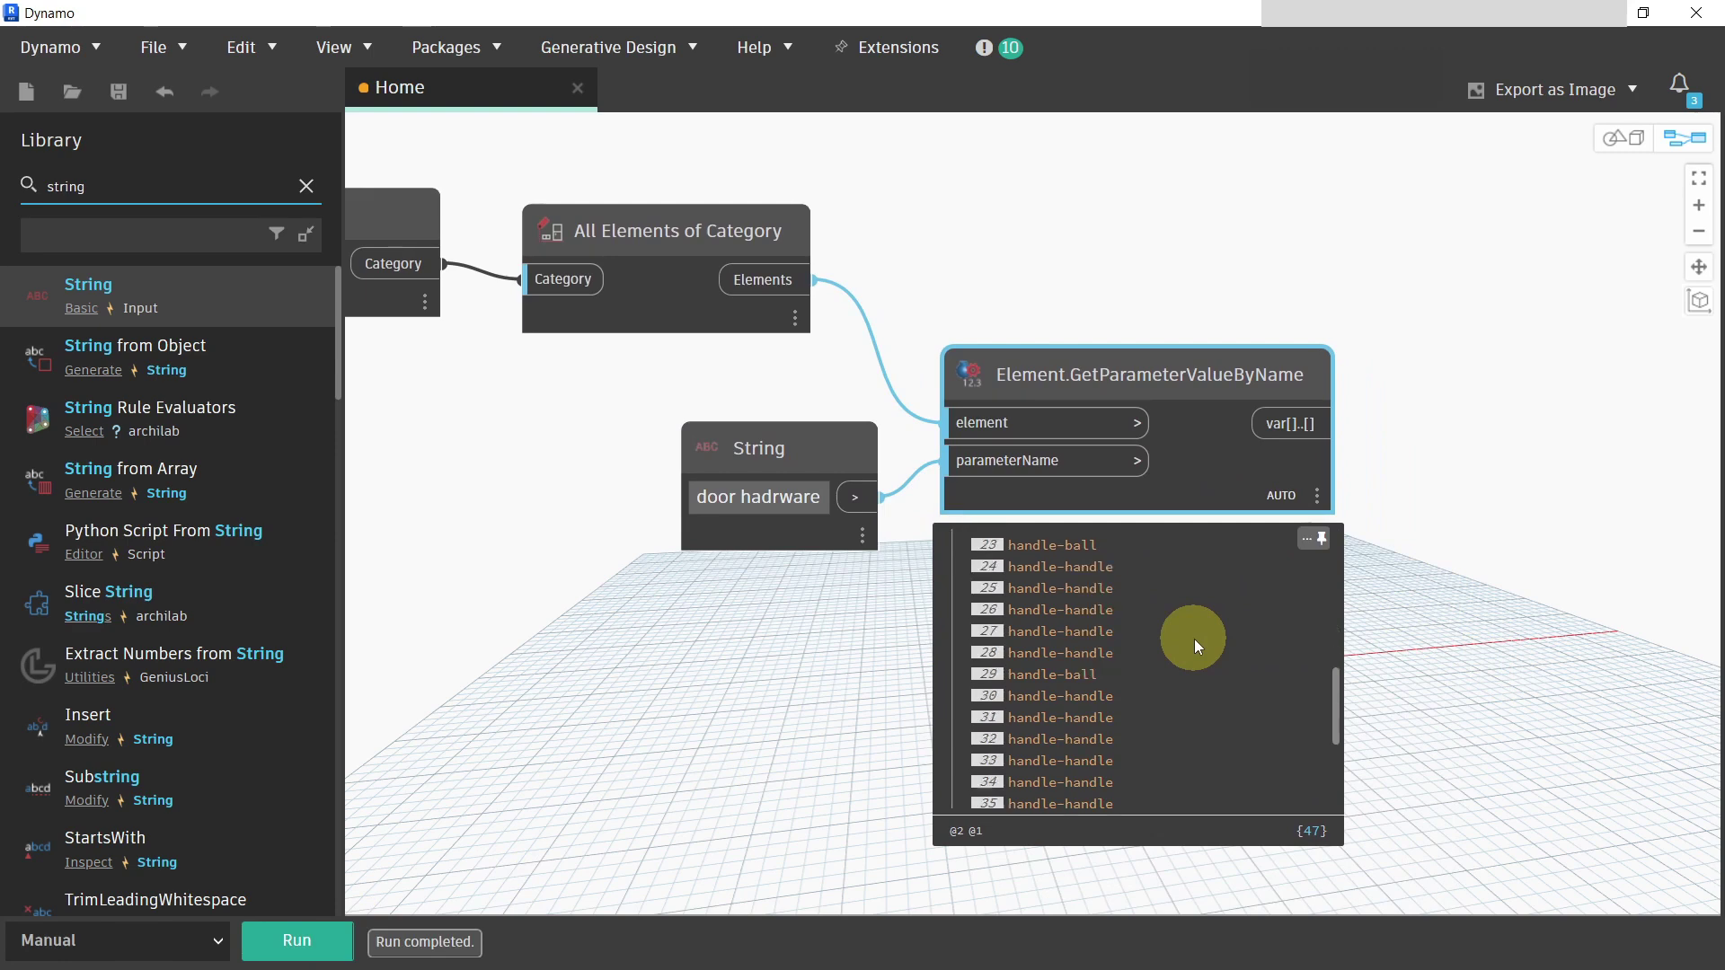
scroll(1194, 639, "up", 8)
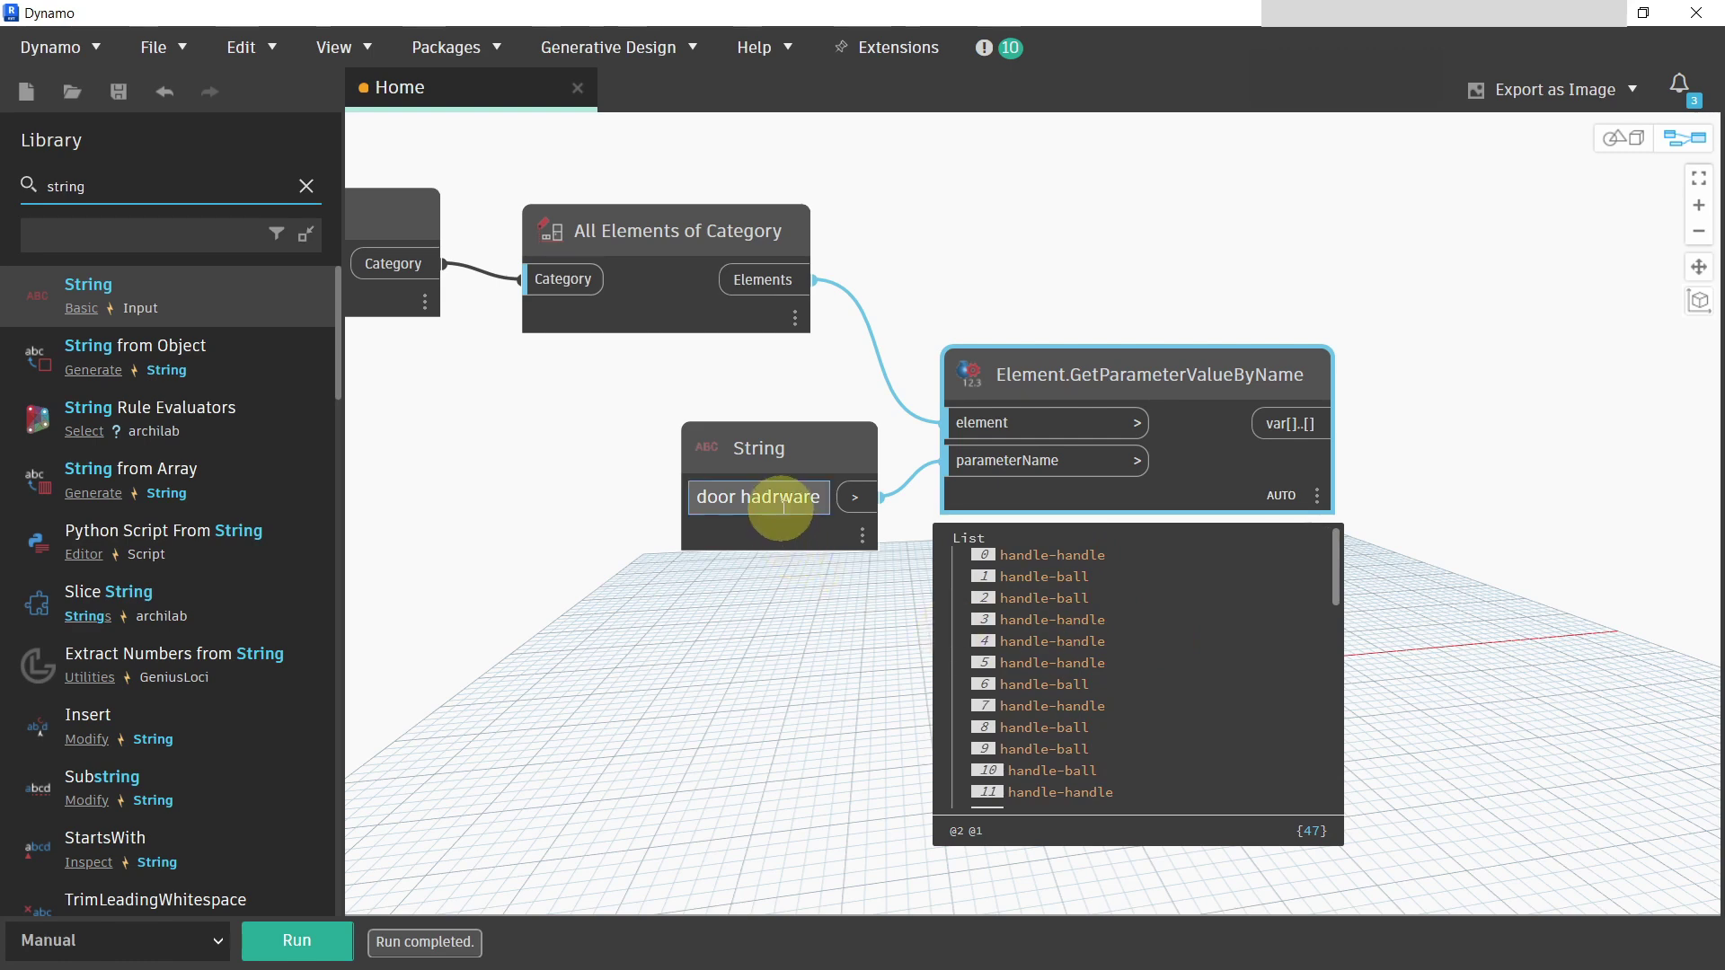
middle_click_drag(1510, 465, 1441, 541)
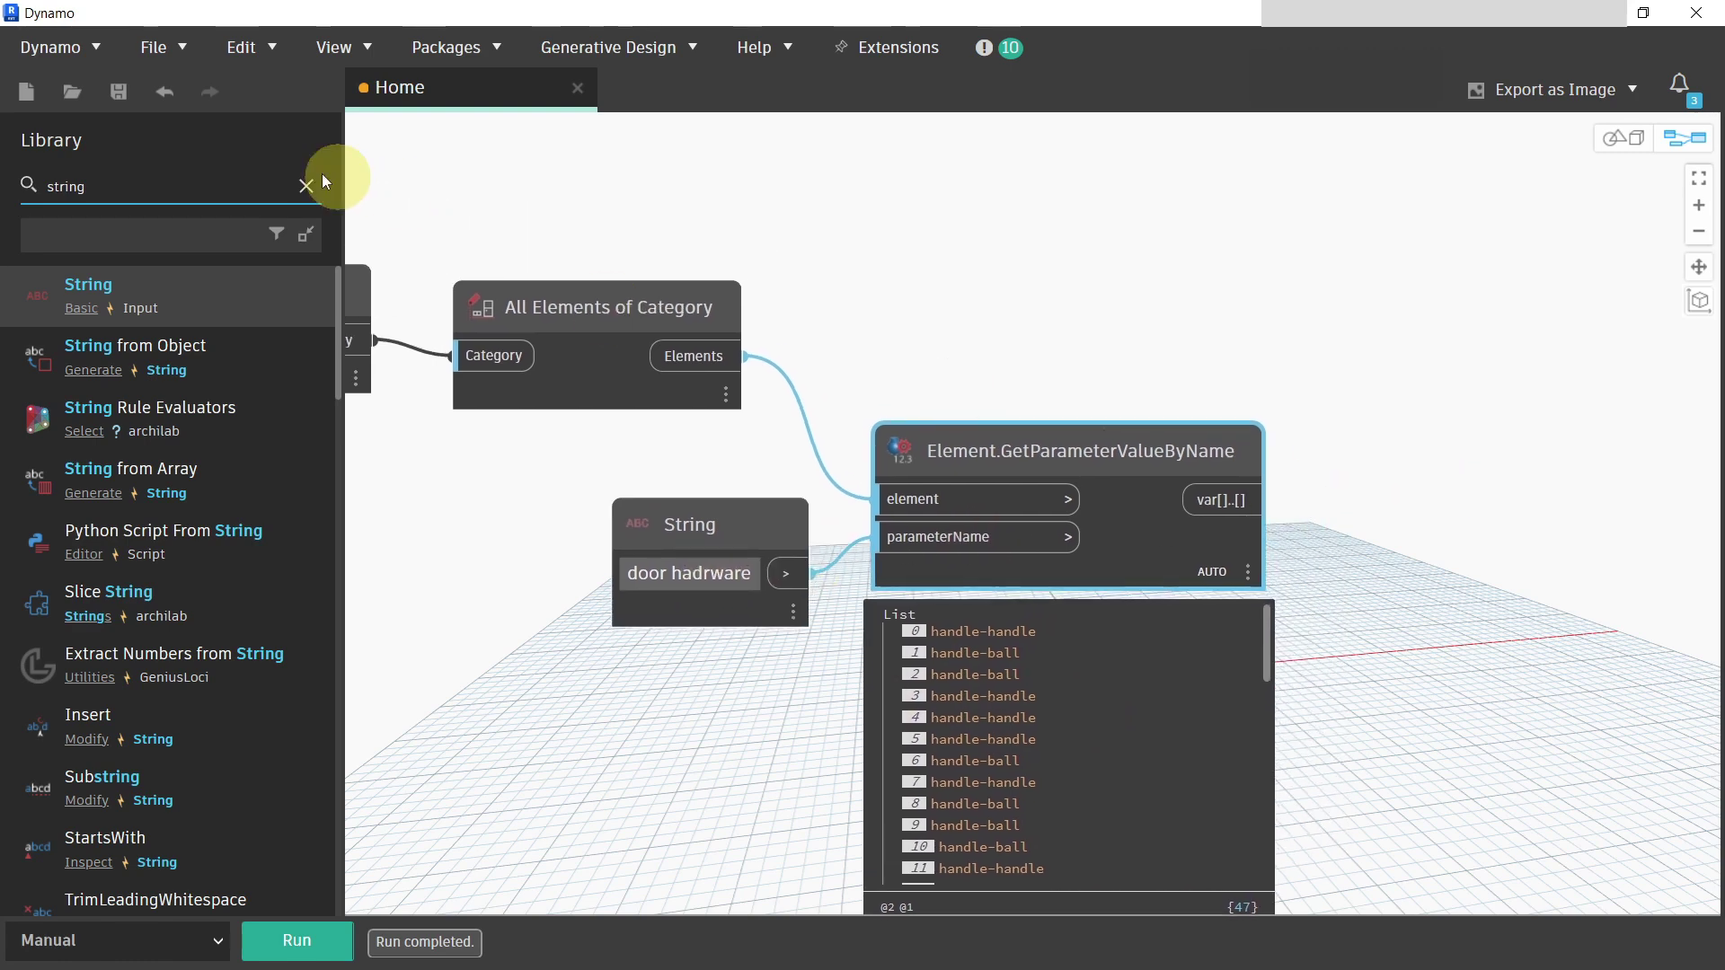
left_click(219, 183)
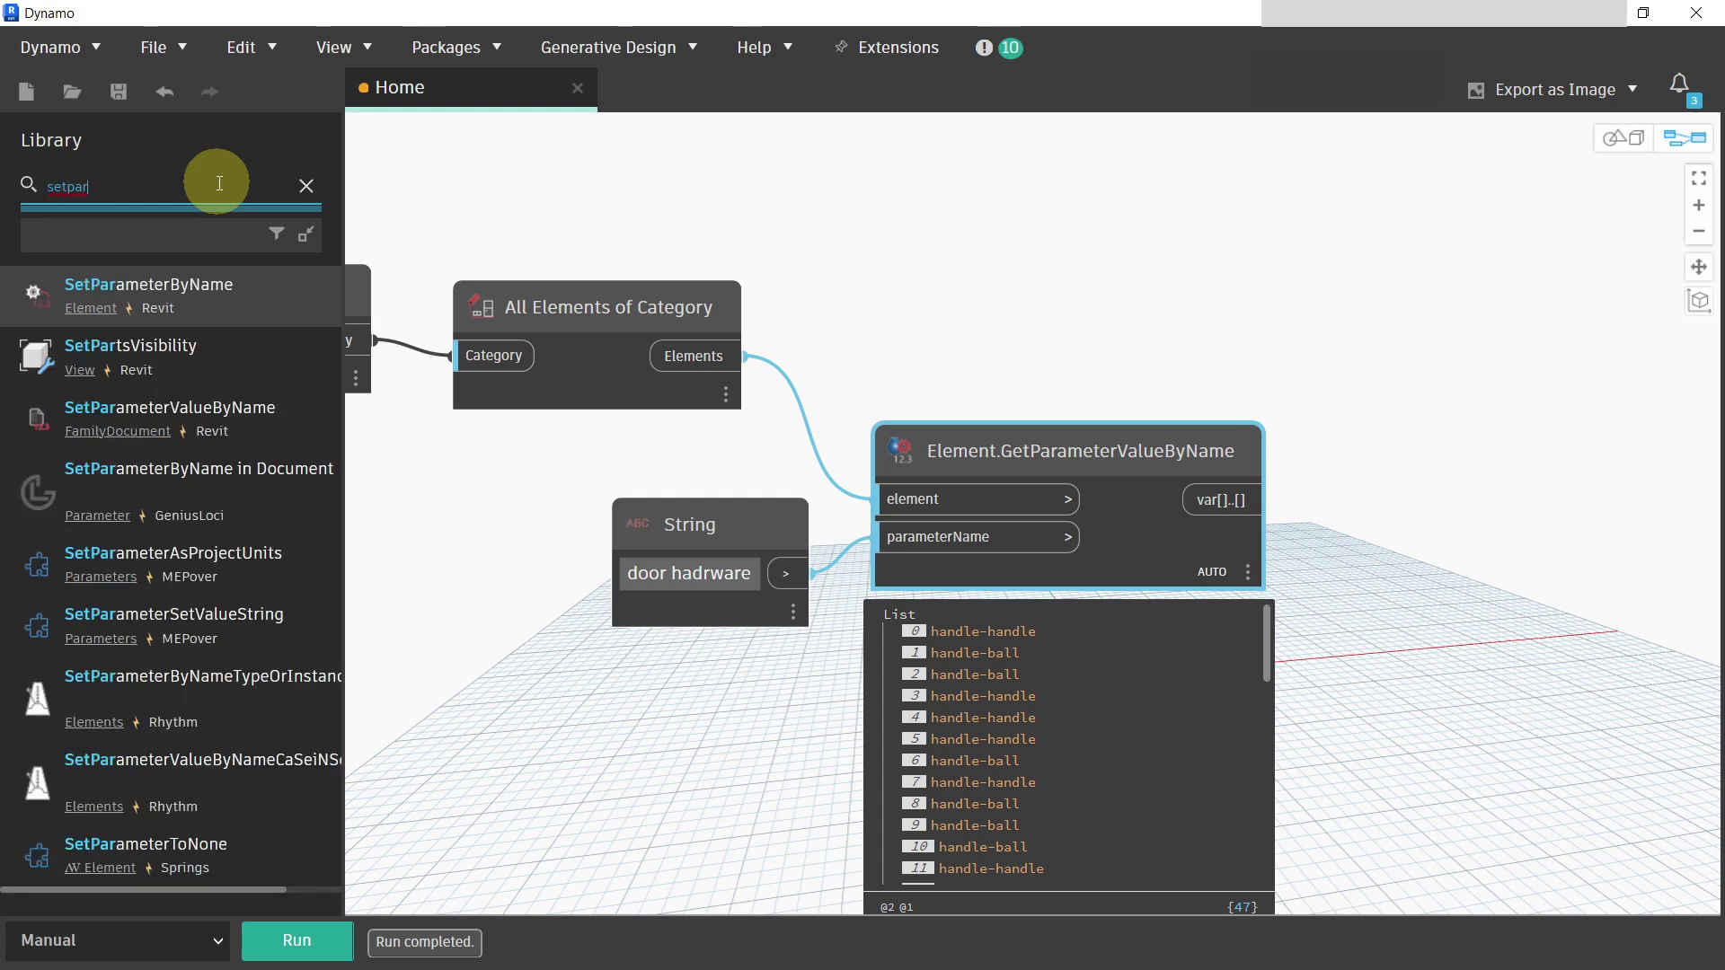
Step: Add an Element.SetParameterByName node and connect the door elements to its element input
left_click_drag(219, 300, 1213, 496)
left_click_drag(1282, 582, 1428, 353)
left_click(688, 359)
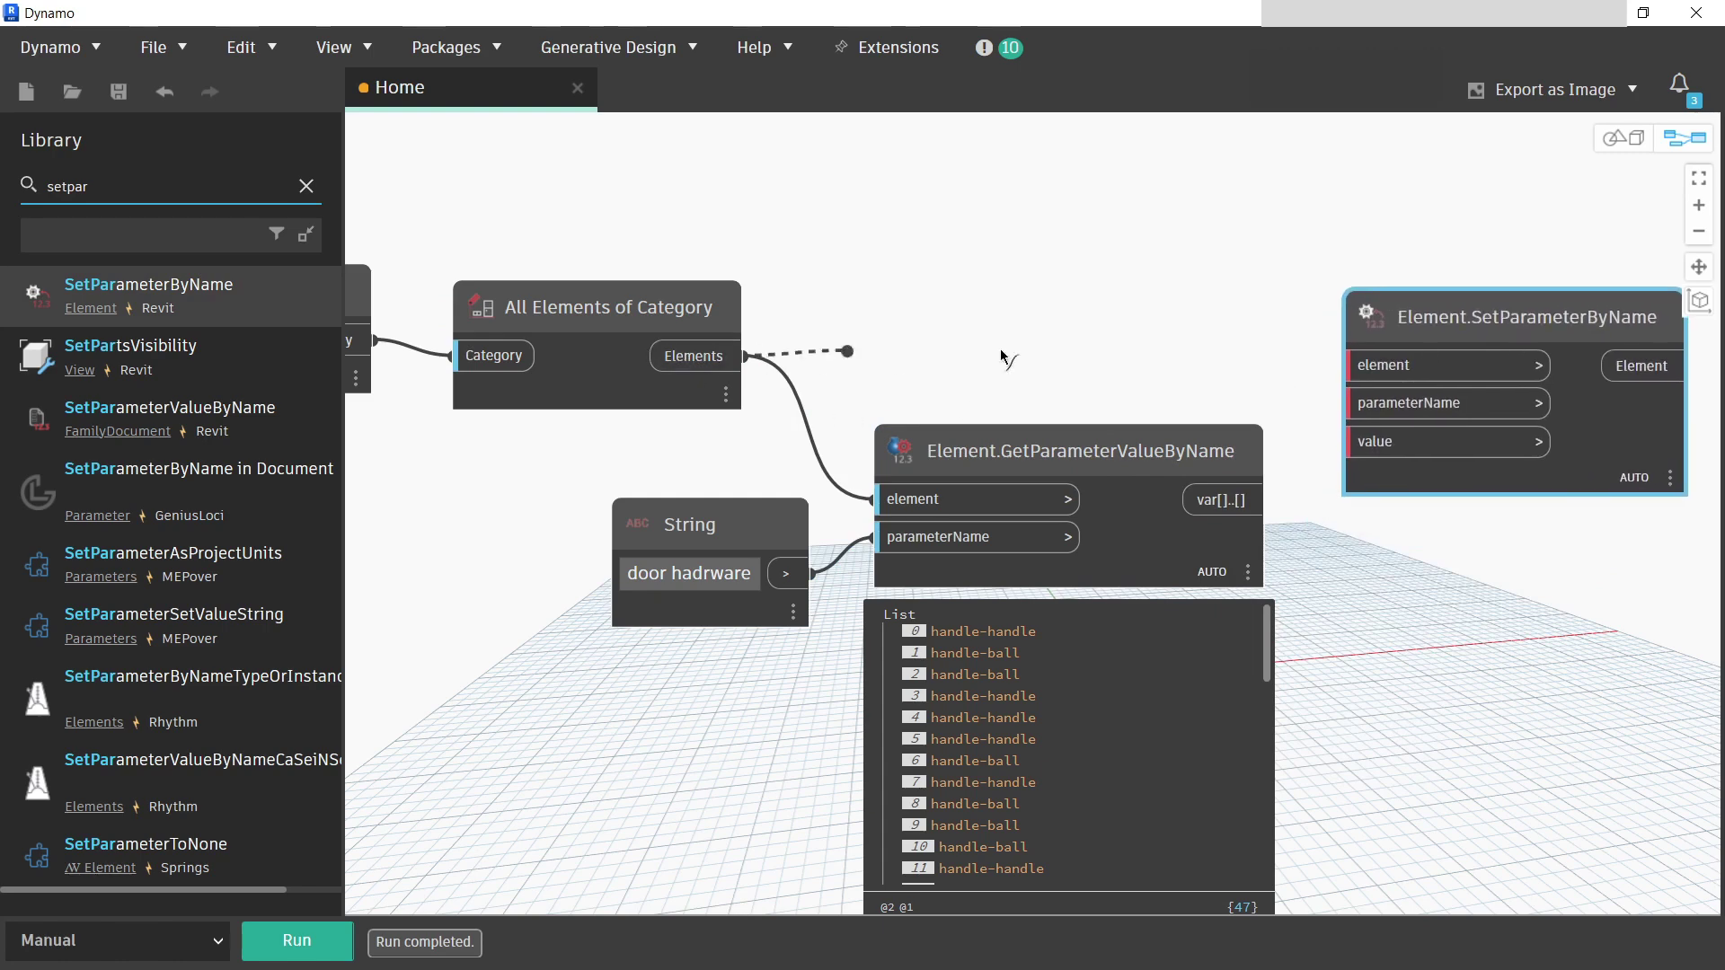
left_click(1377, 368)
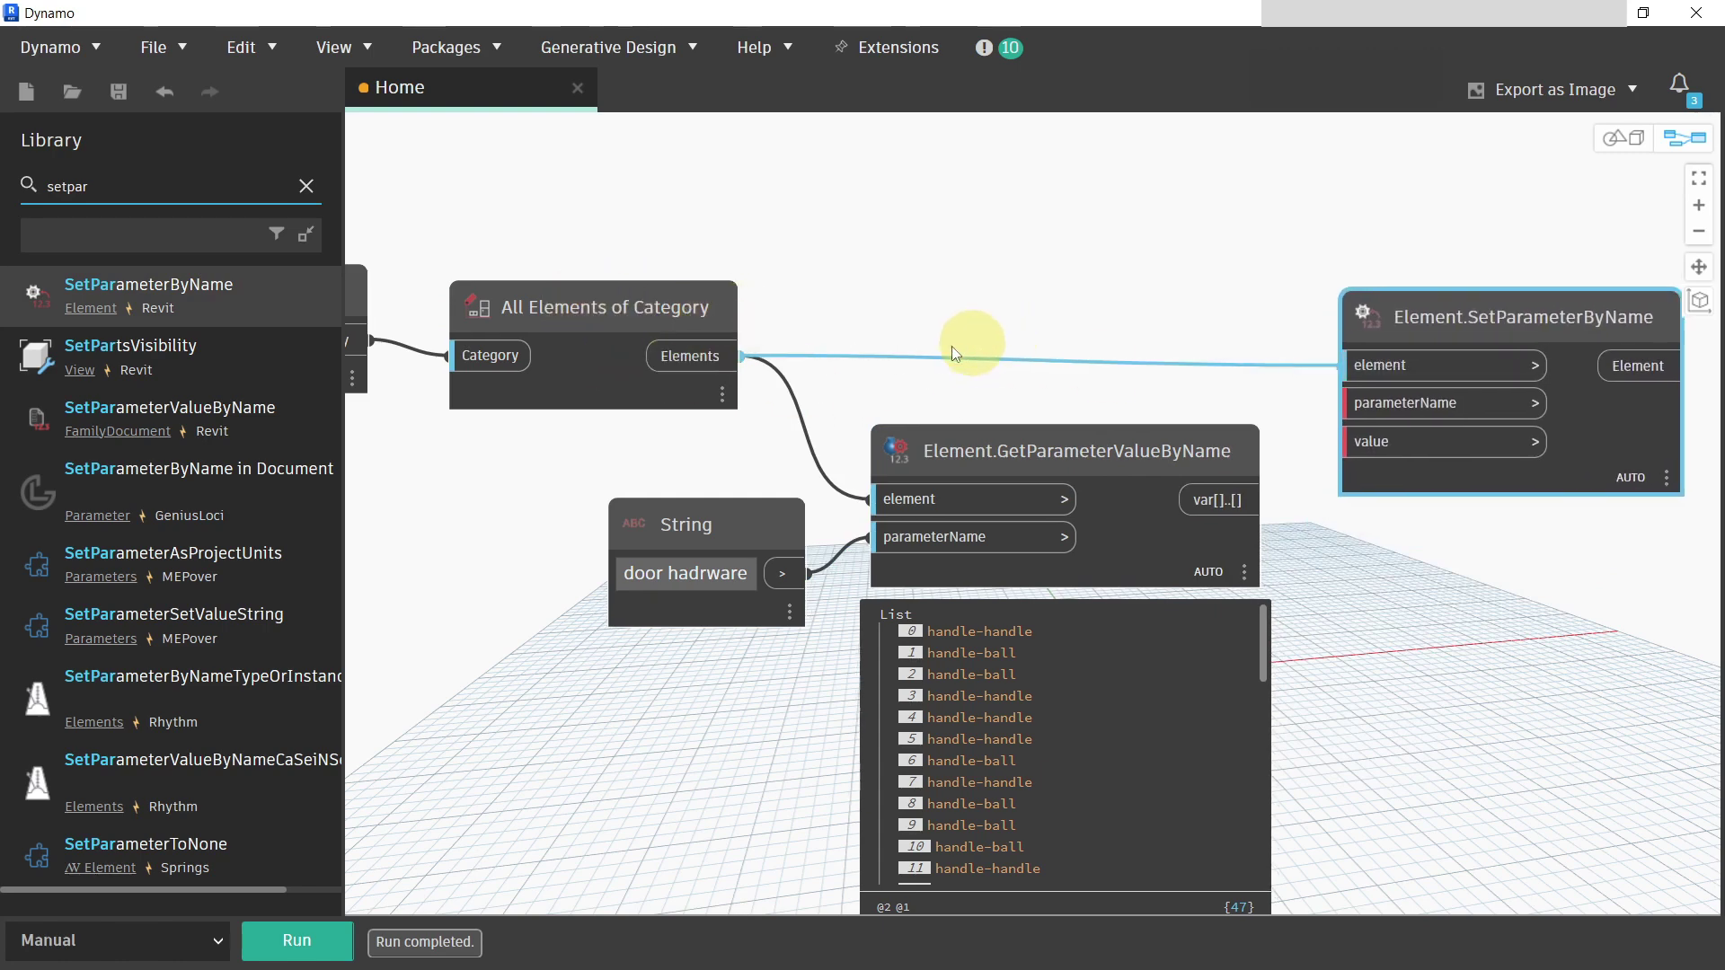
Step: Duplicate the parameter-name String node and correct its text to 'door hardware'
middle_click_drag(952, 346, 816, 353)
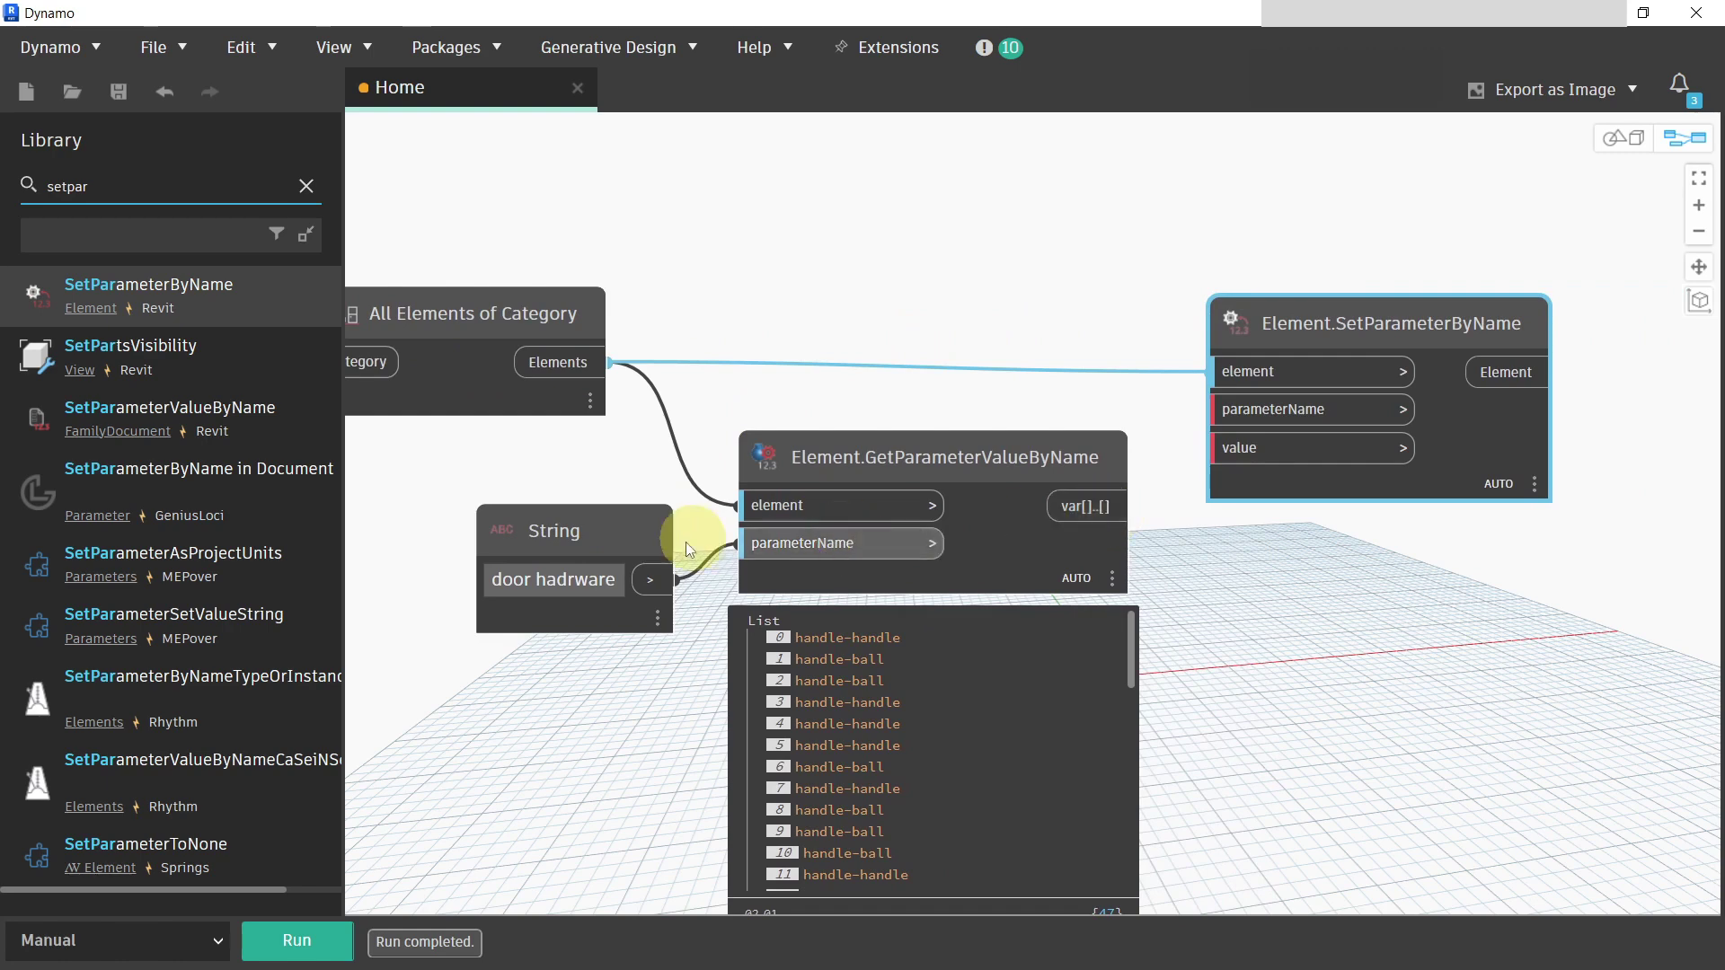
left_click(603, 539)
key("ctrl+c")
key("ctrl+v")
triple_click(871, 285)
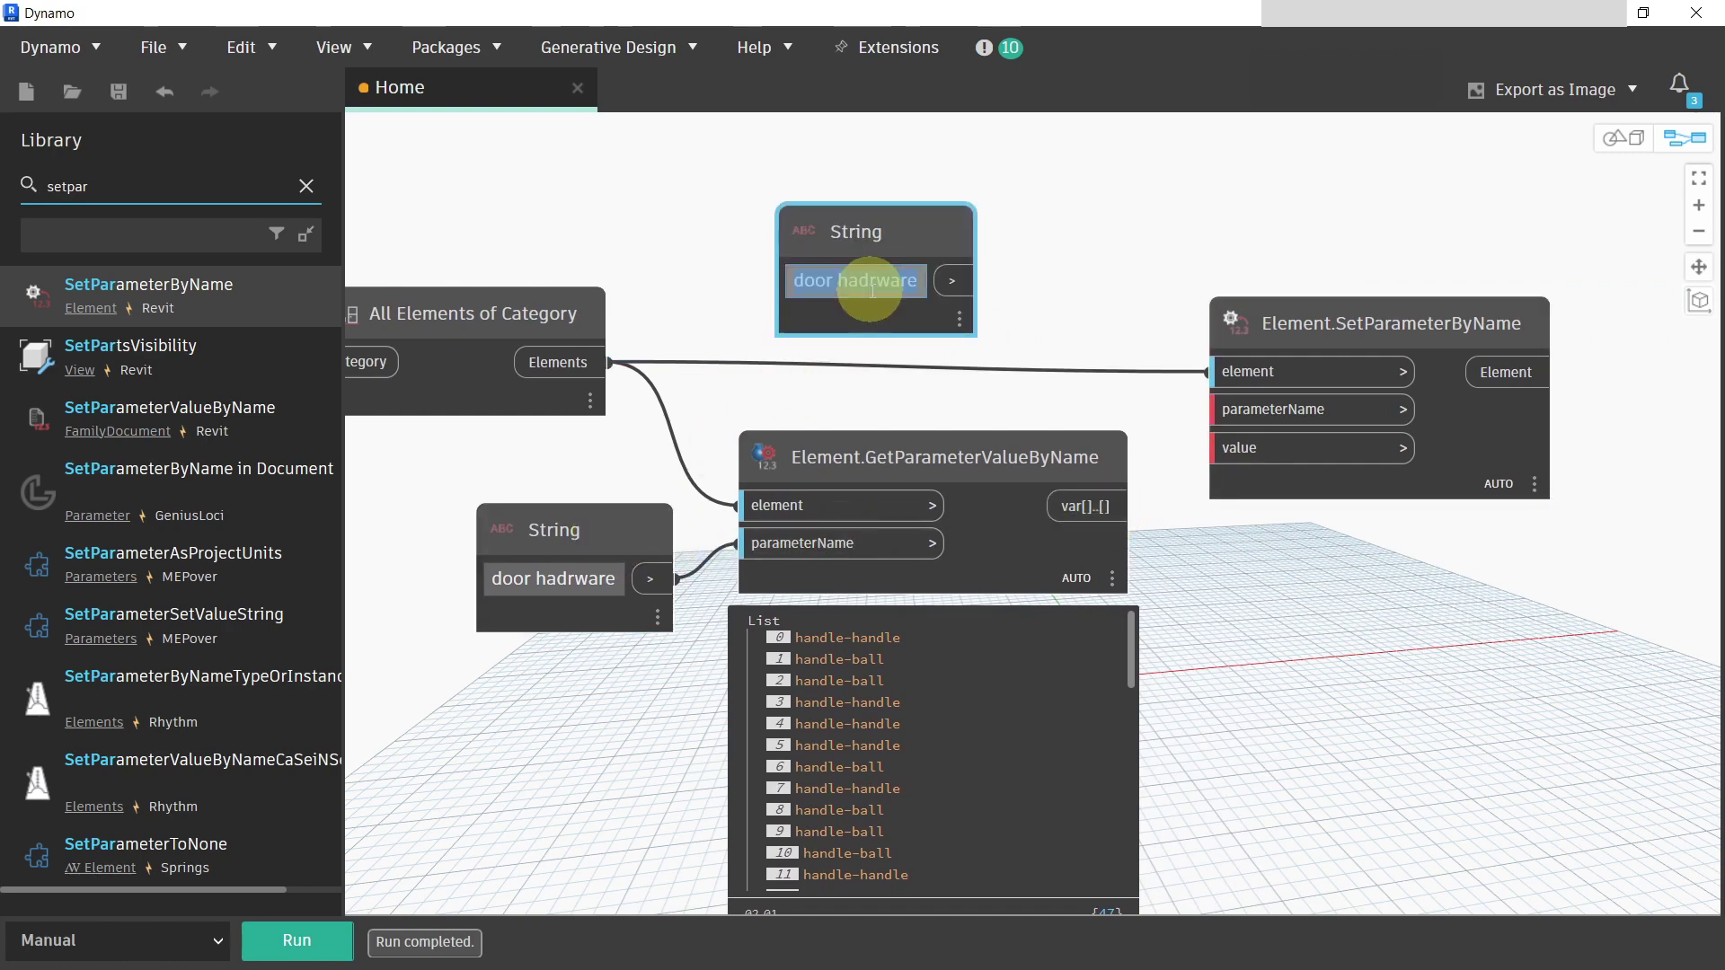
left_click_drag(837, 285, 933, 278)
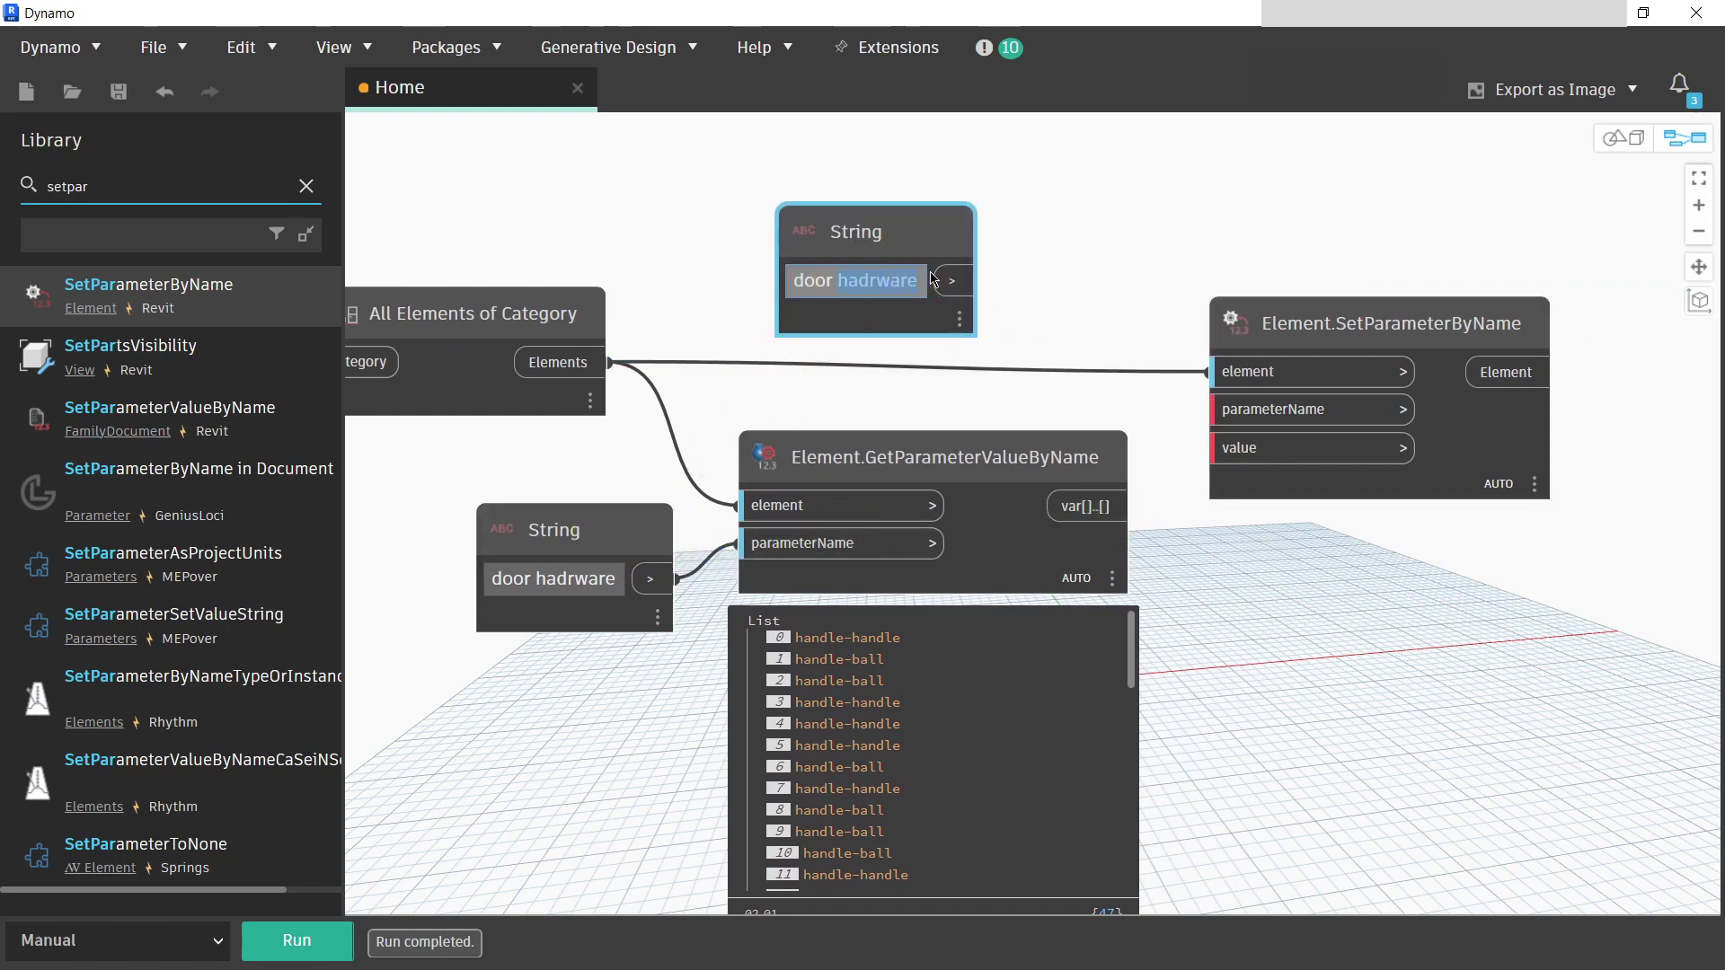
type("hardware")
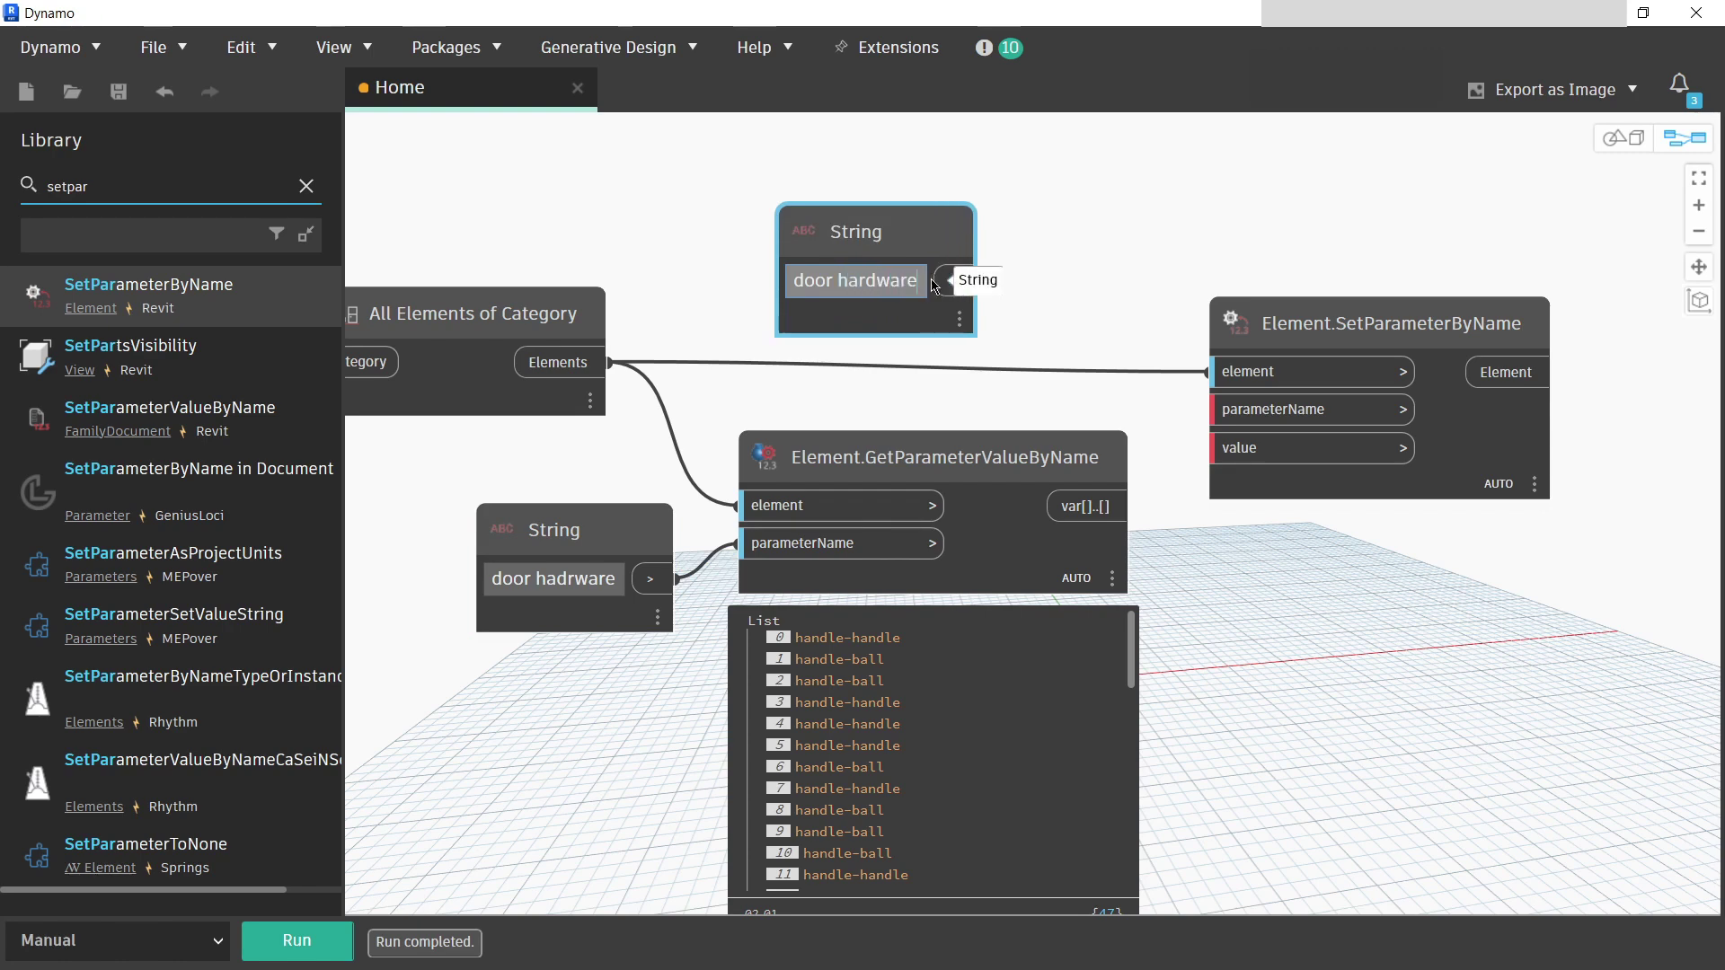
Step: Wire 'door hardware' and the read values into the setter, run the graph, and return to Revit
left_click_drag(957, 284, 1214, 409)
left_click_drag(1298, 338, 1356, 280)
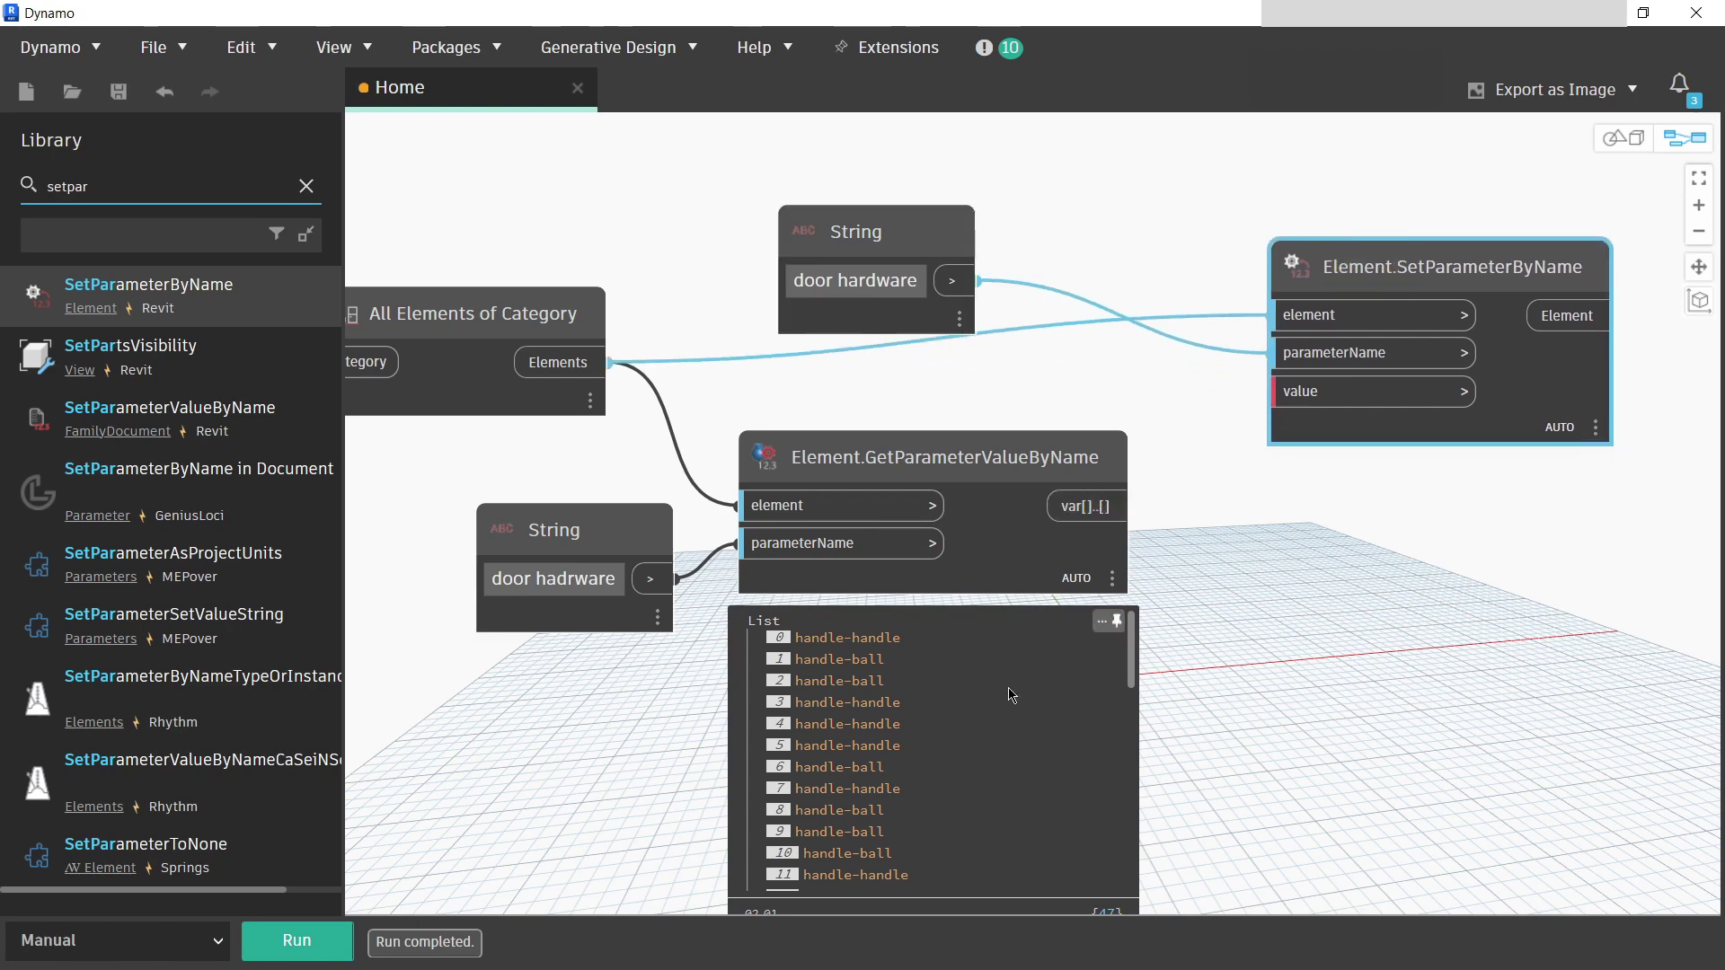
left_click(1114, 507)
middle_click_drag(1340, 510, 886, 582)
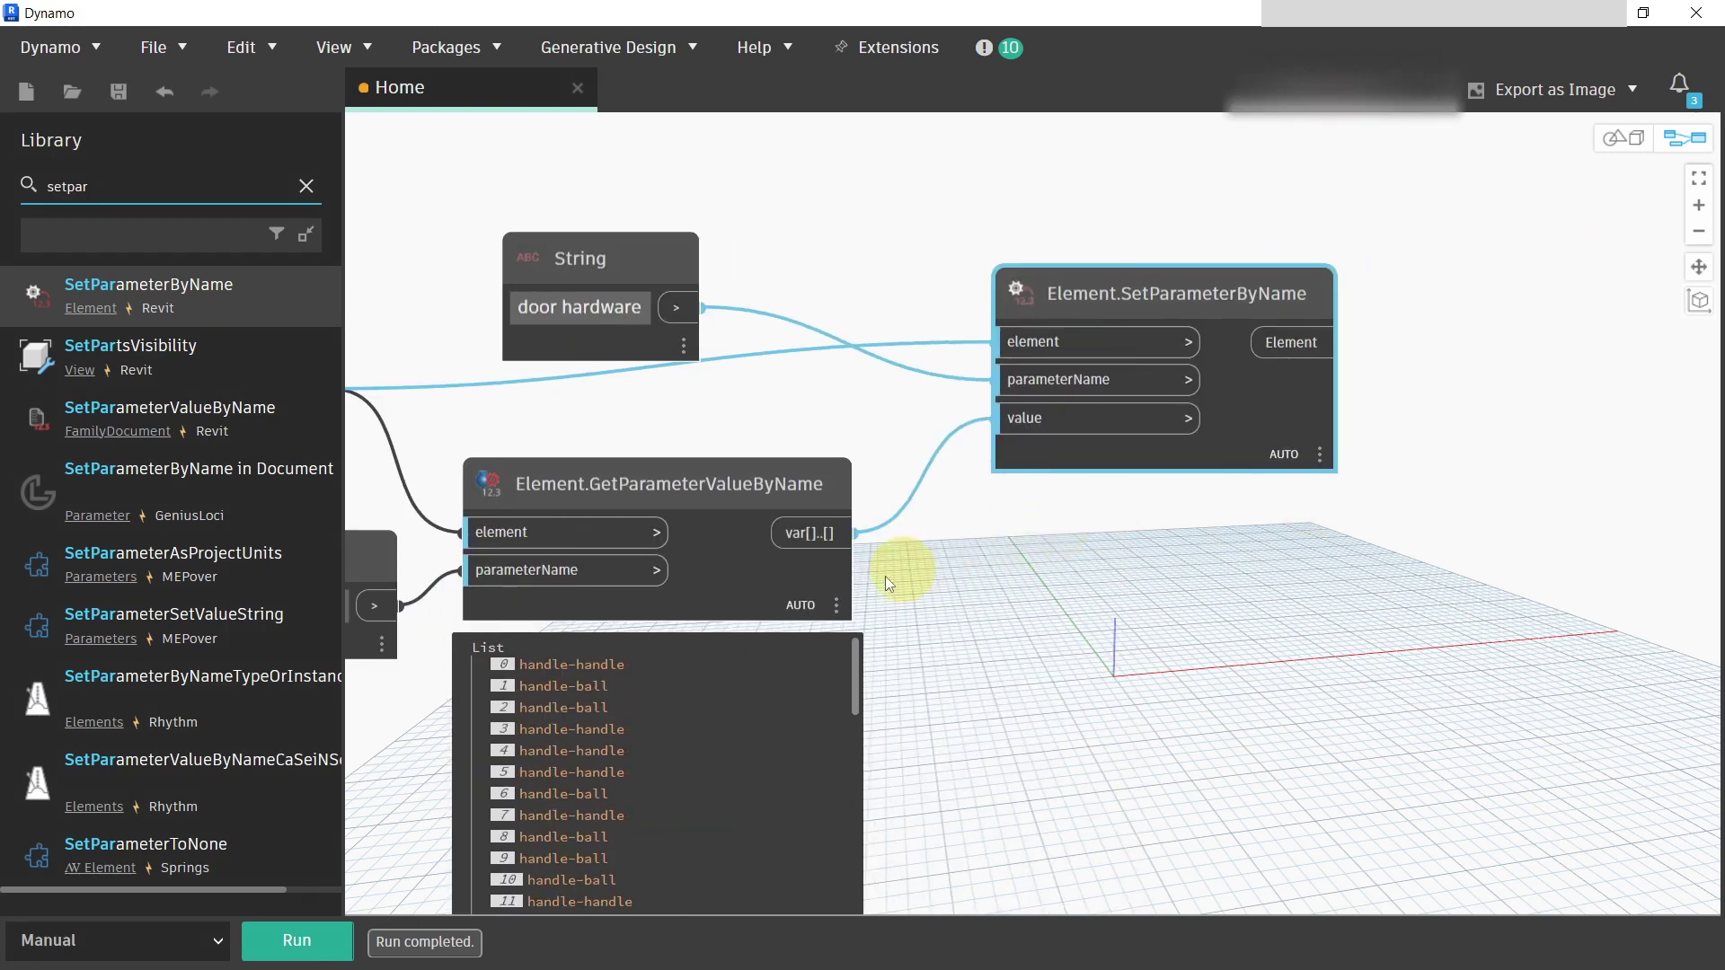
left_click(270, 939)
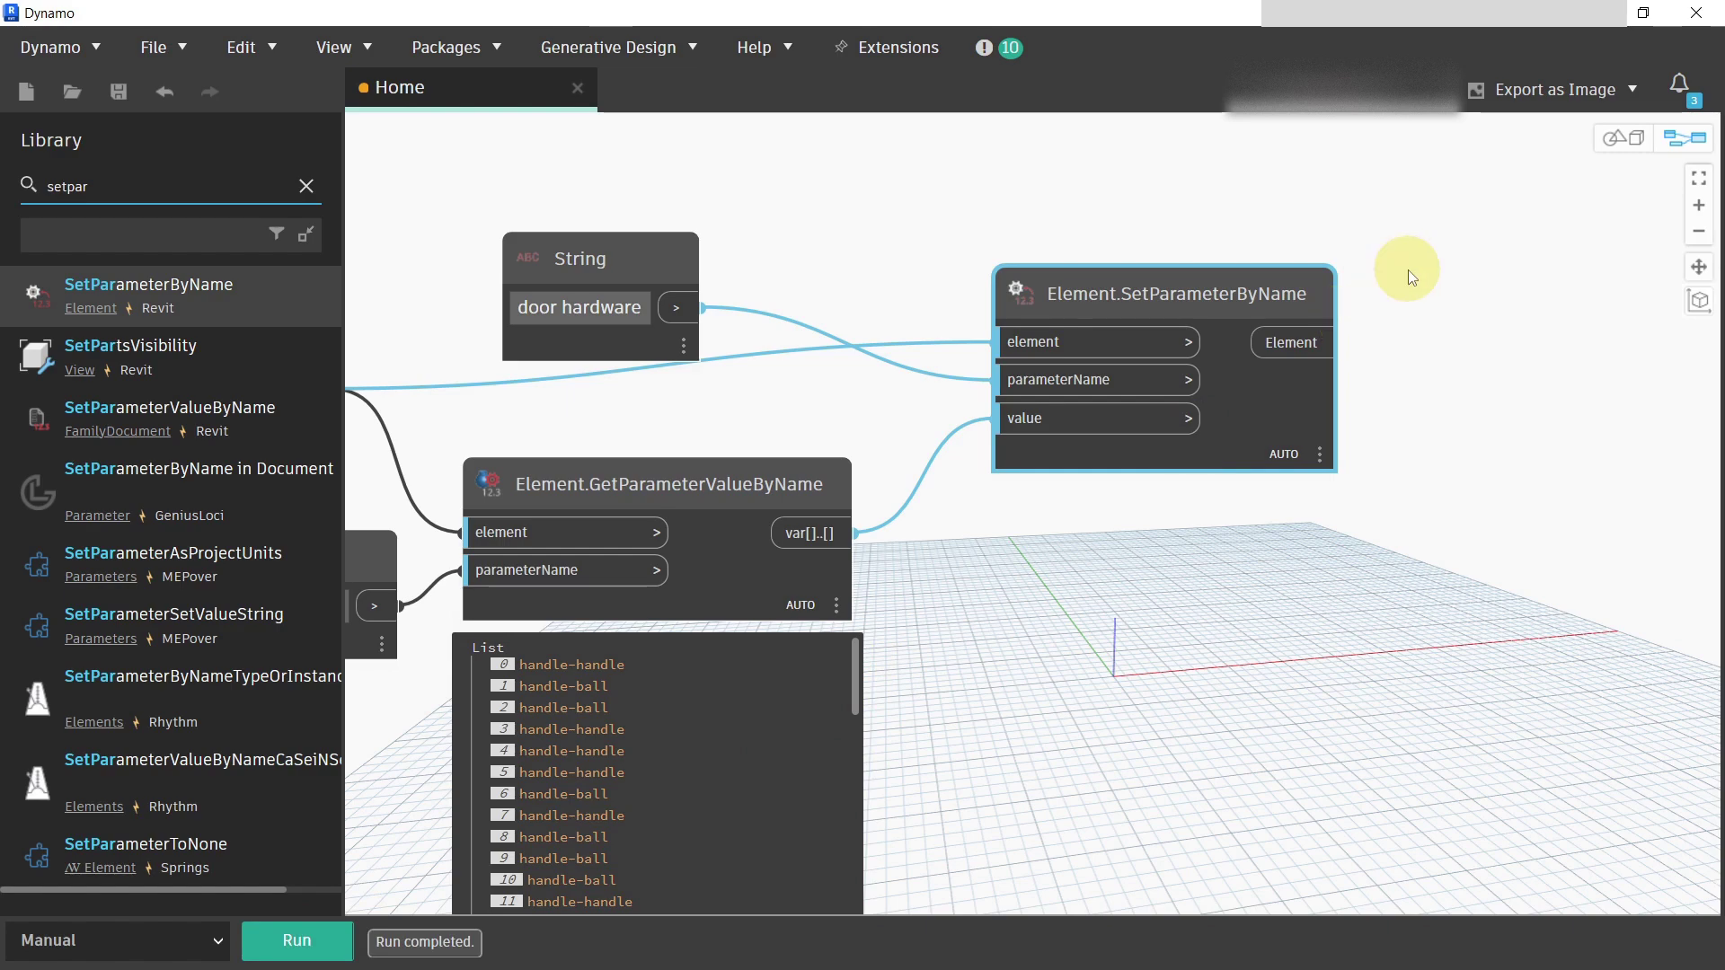
key("alt+Tab")
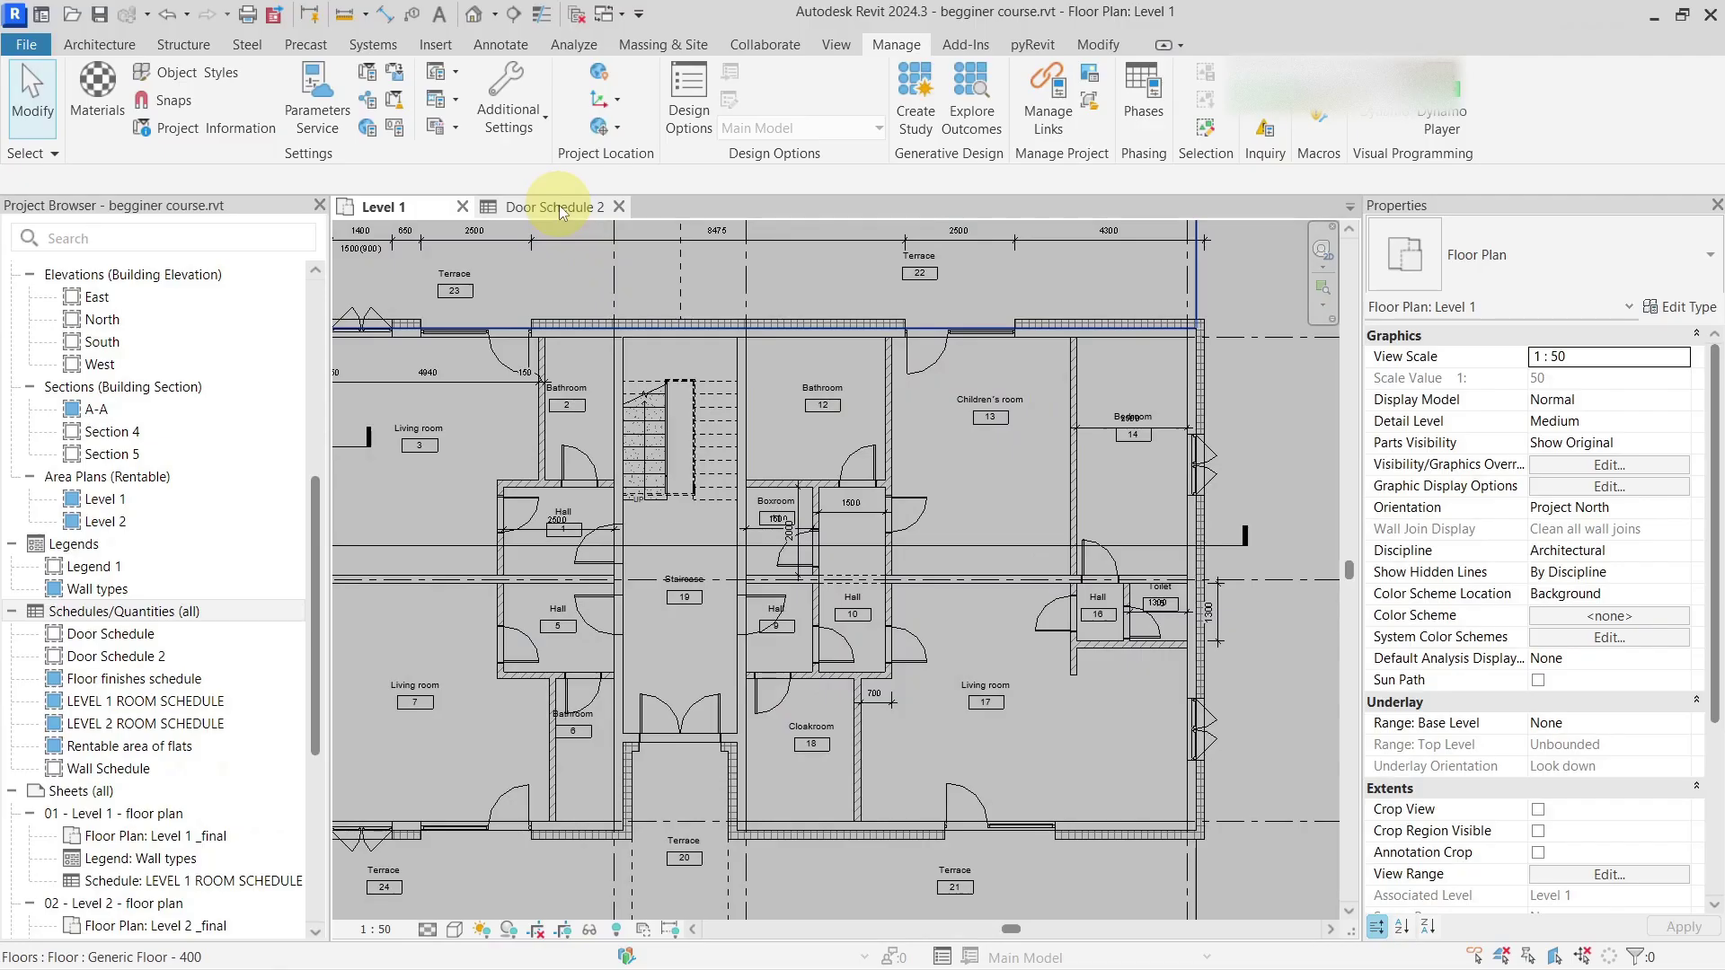
Step: From Door Schedule 2, delete the 'door hadrware' project parameter, then open Shared Parameters
key("ctrl+Tab")
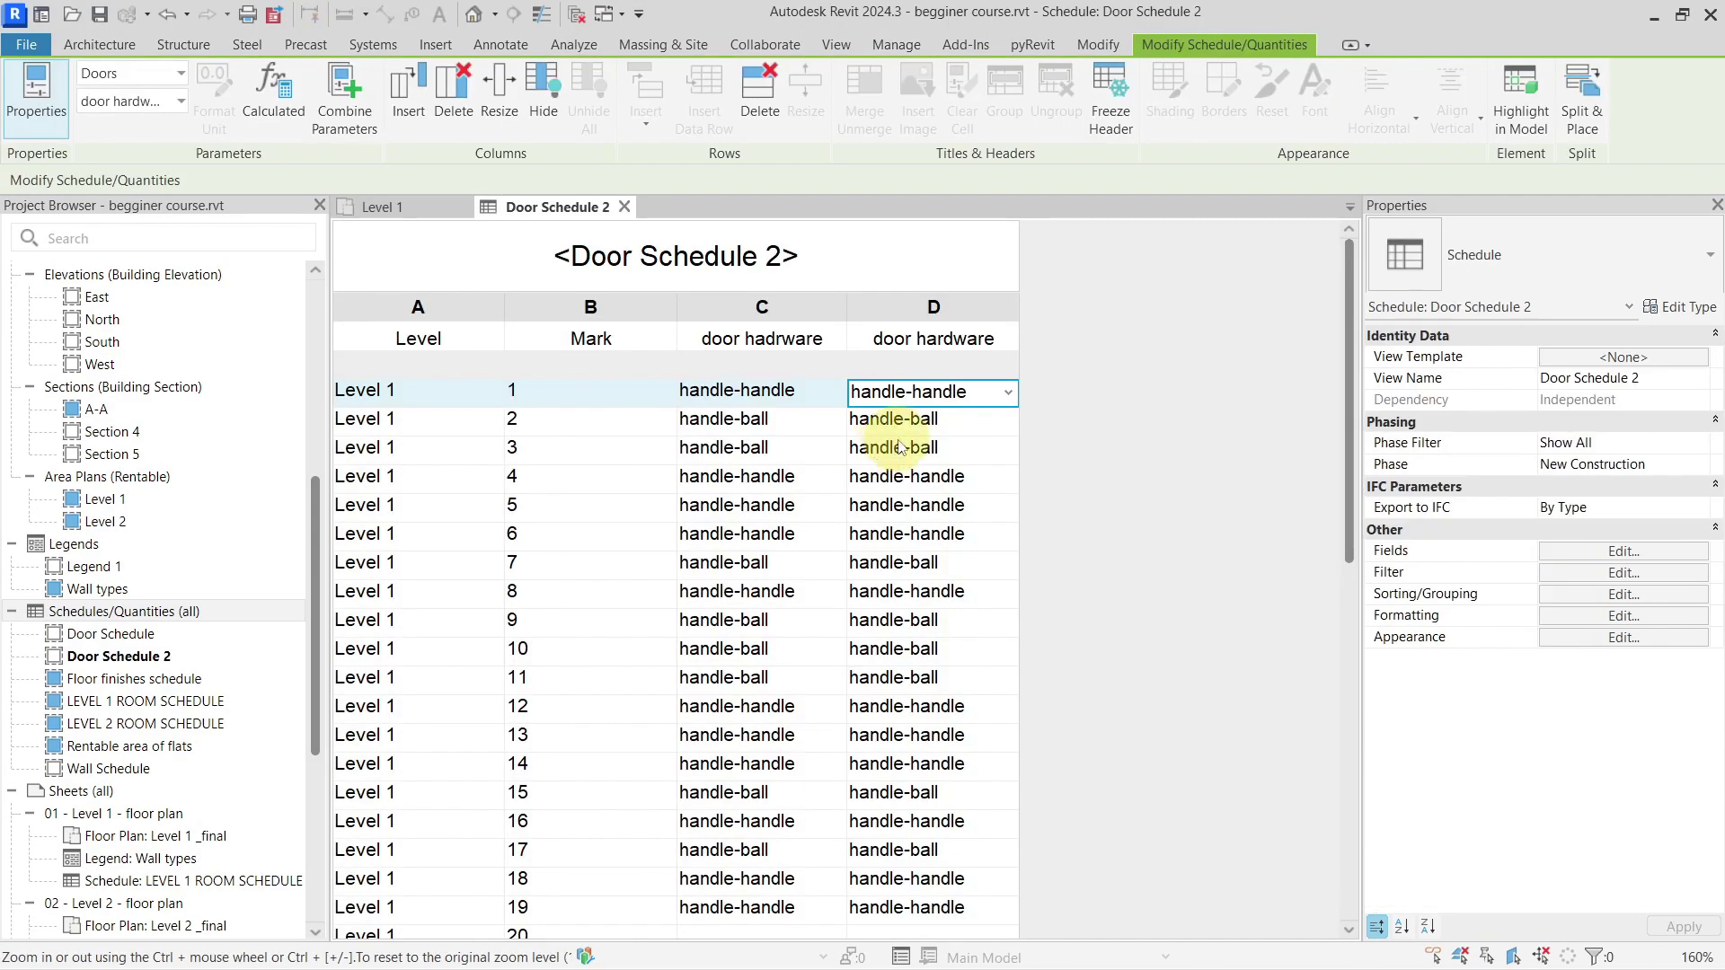
scroll(894, 432, "down", 10)
scroll(899, 447, "up", 10)
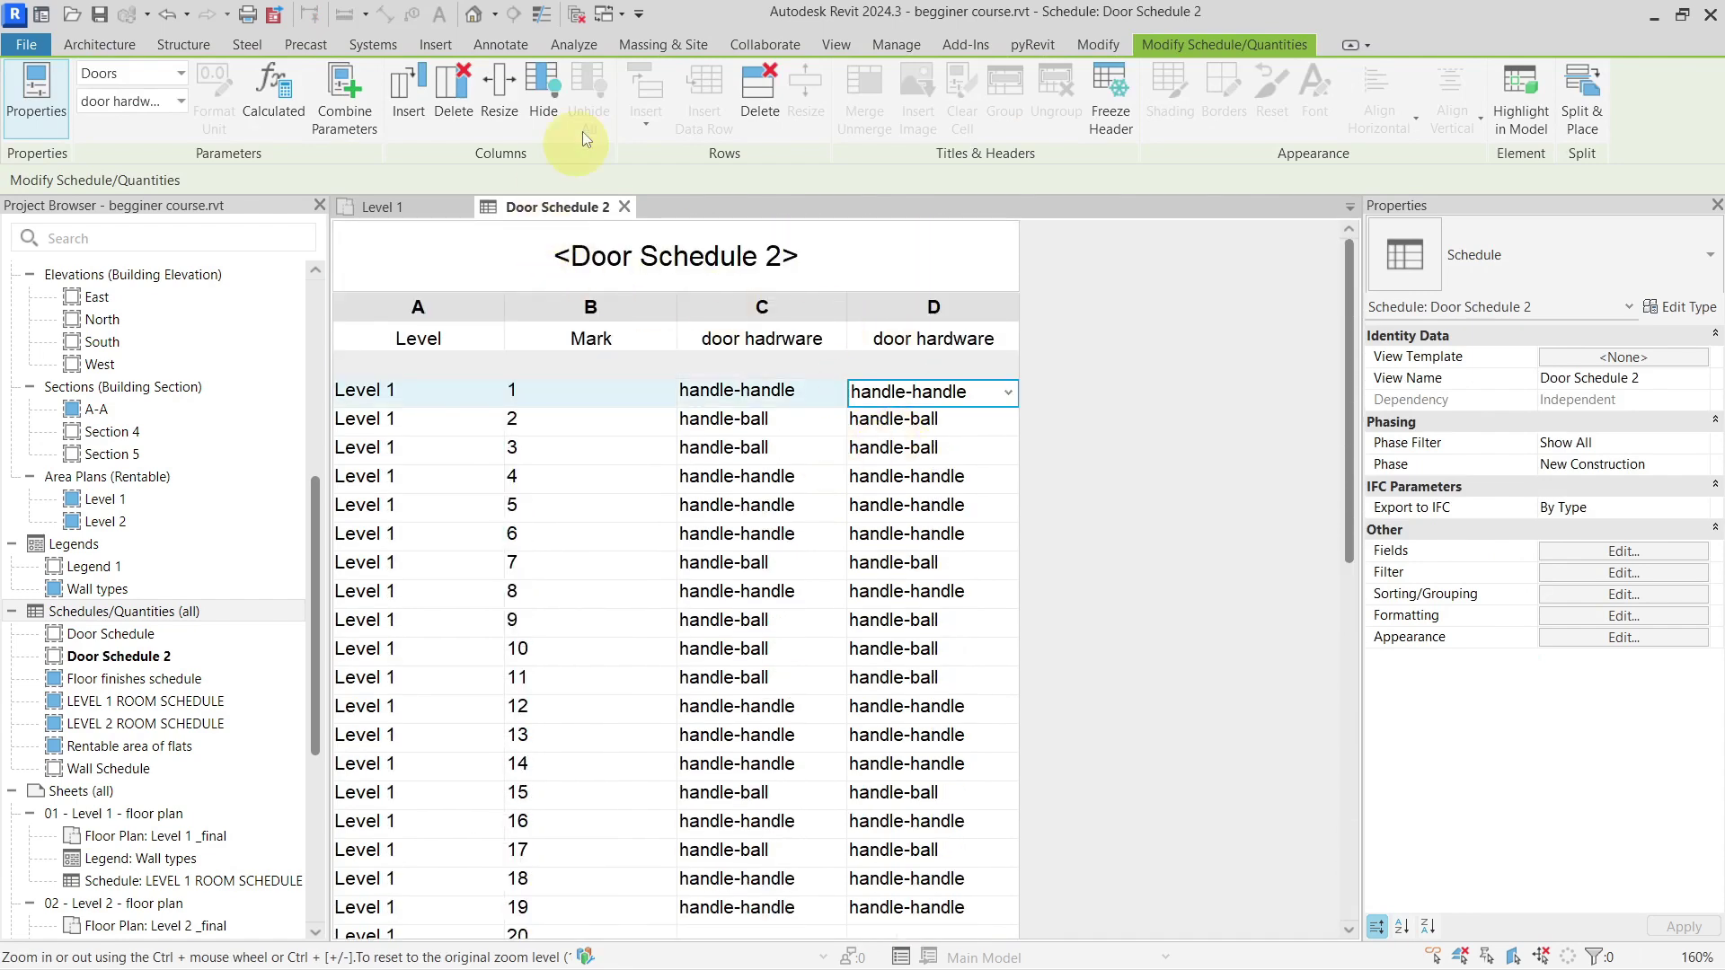
left_click(894, 44)
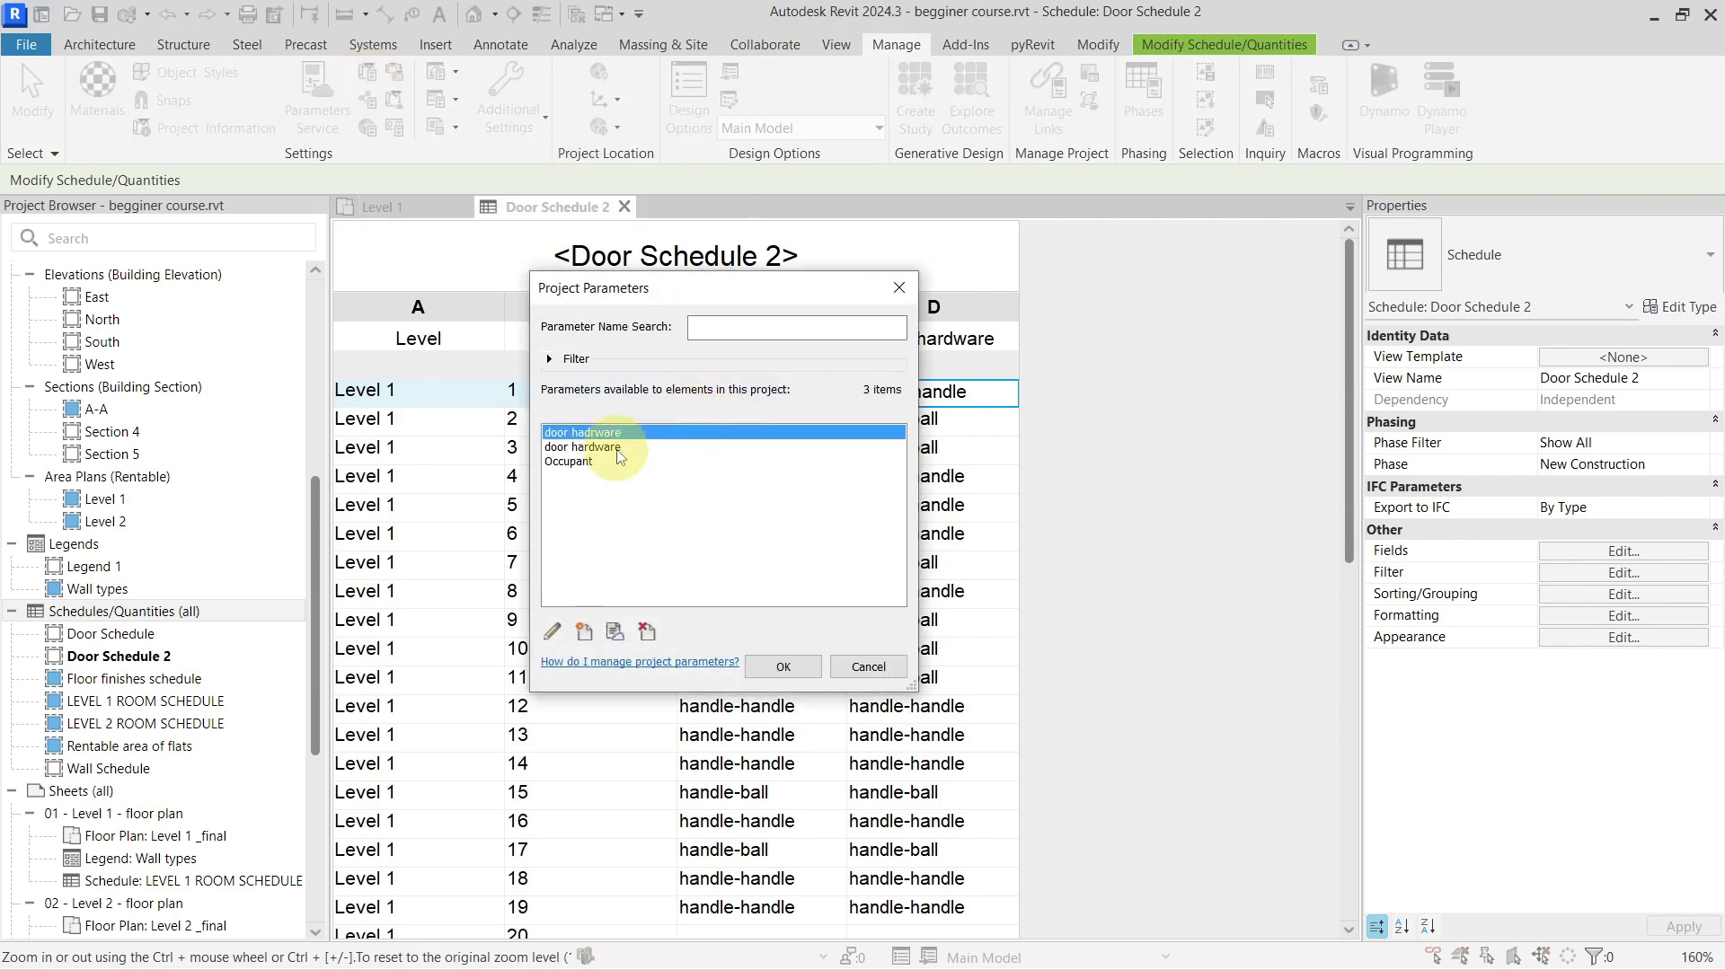
left_click(647, 632)
left_click(813, 516)
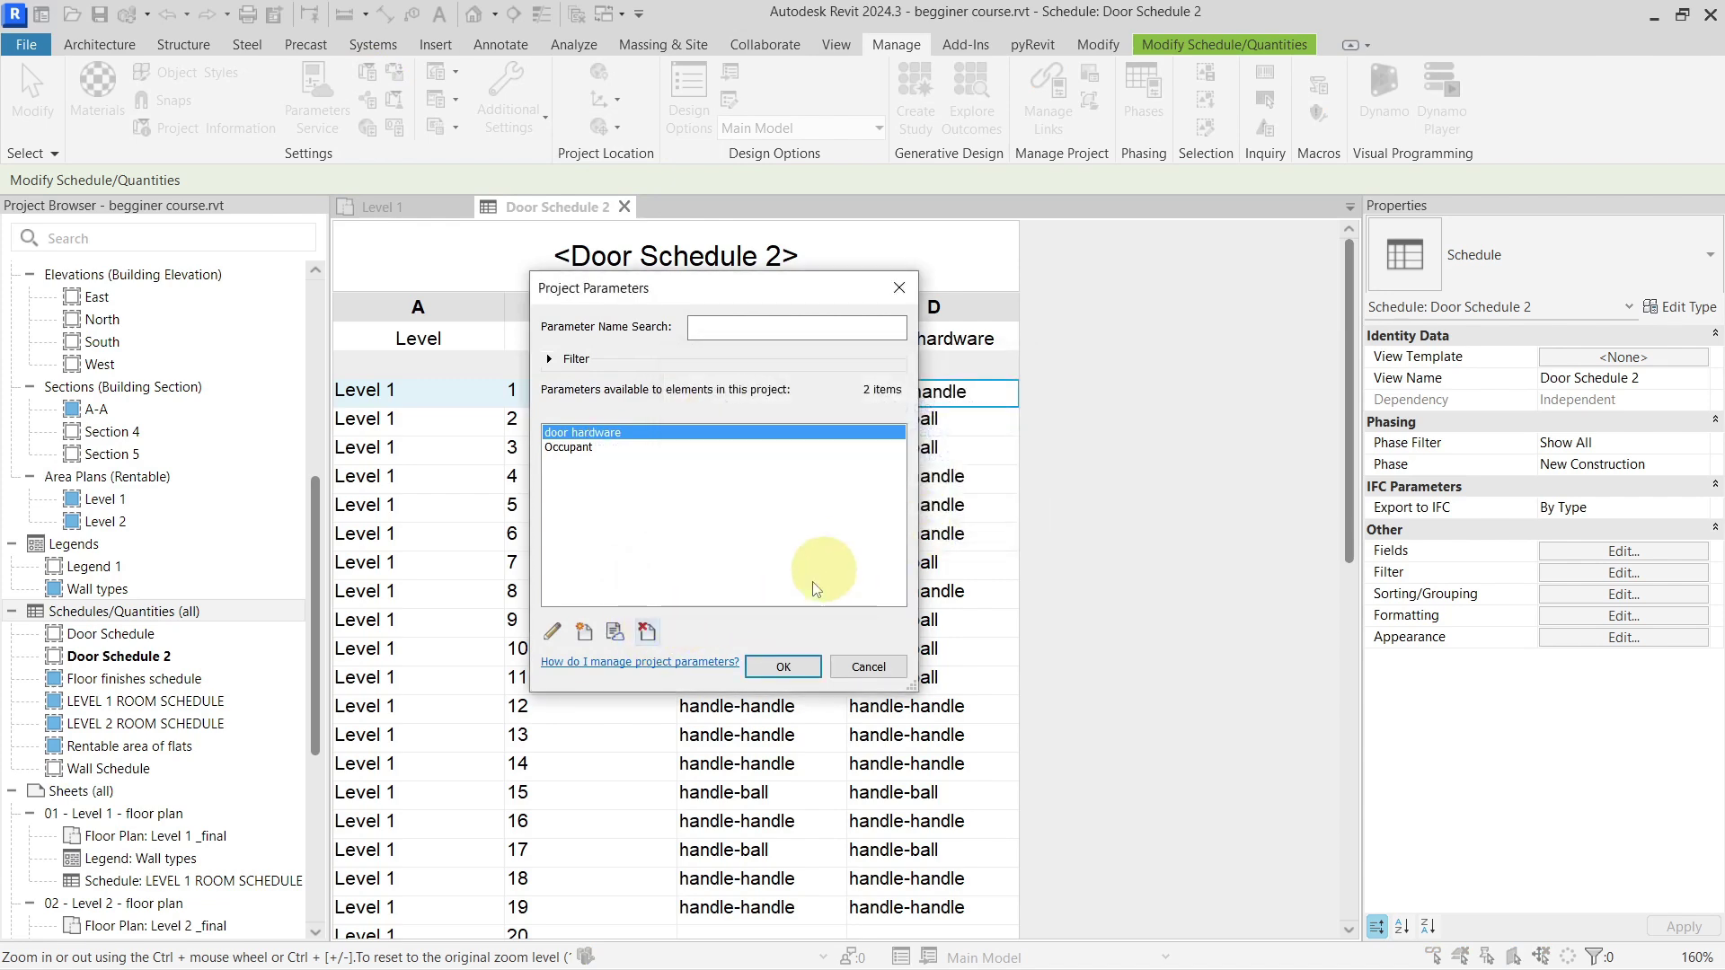
left_click(784, 668)
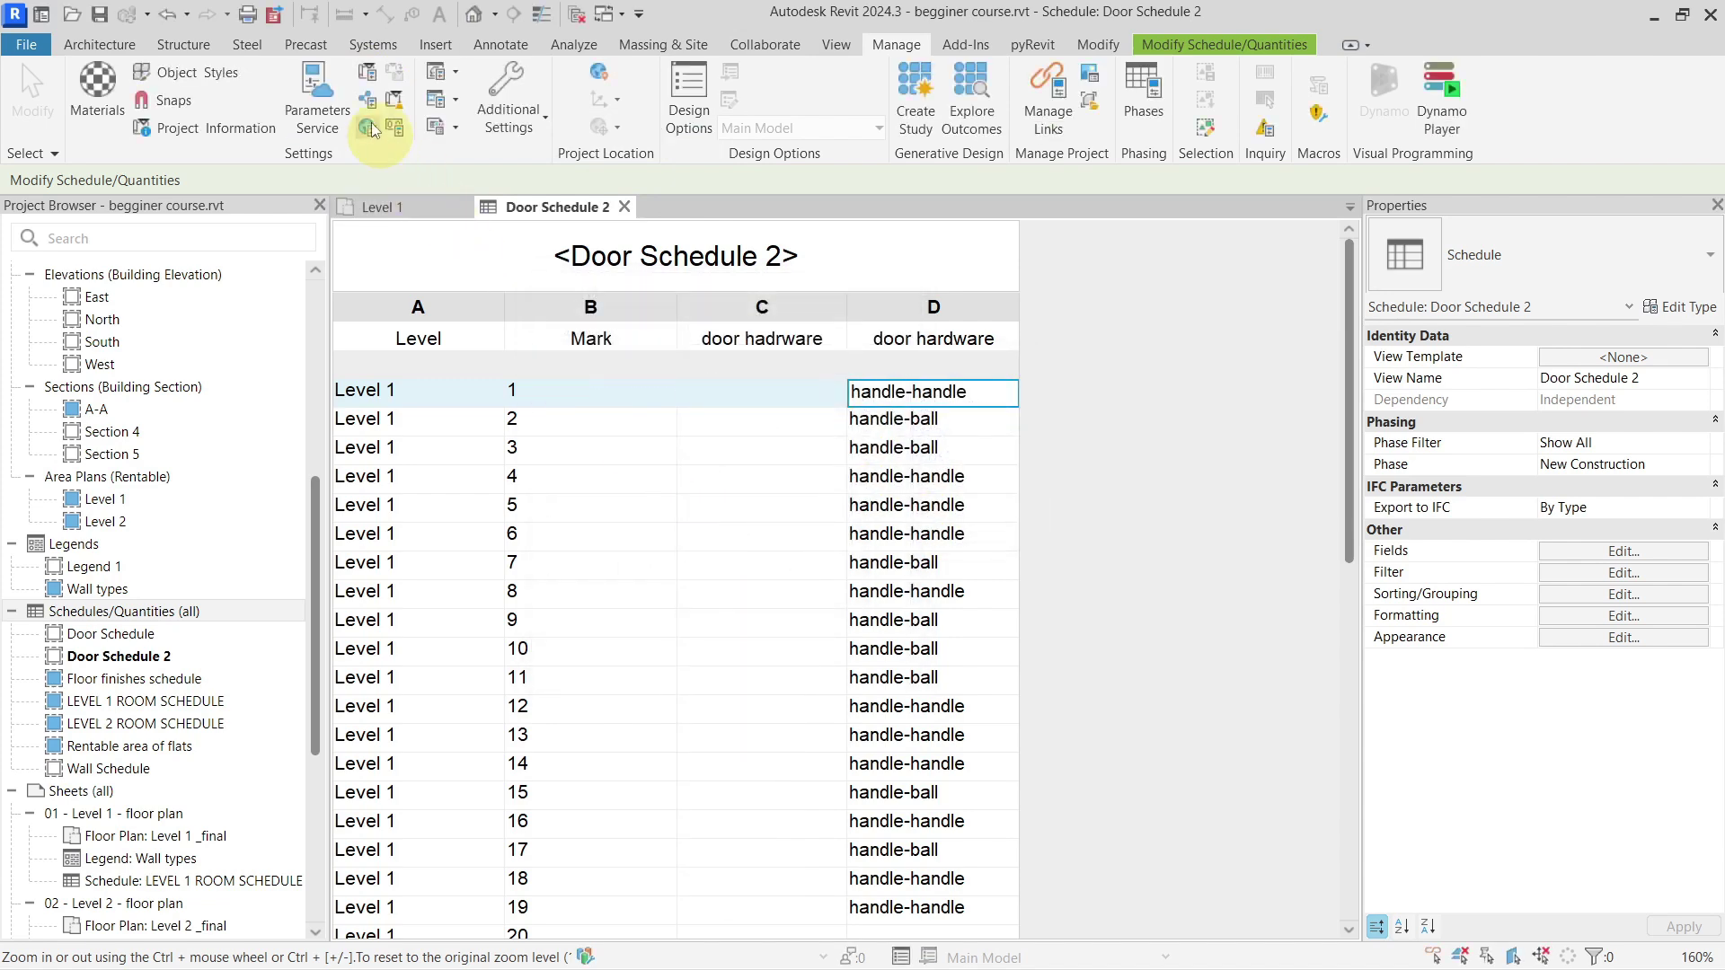
left_click(368, 100)
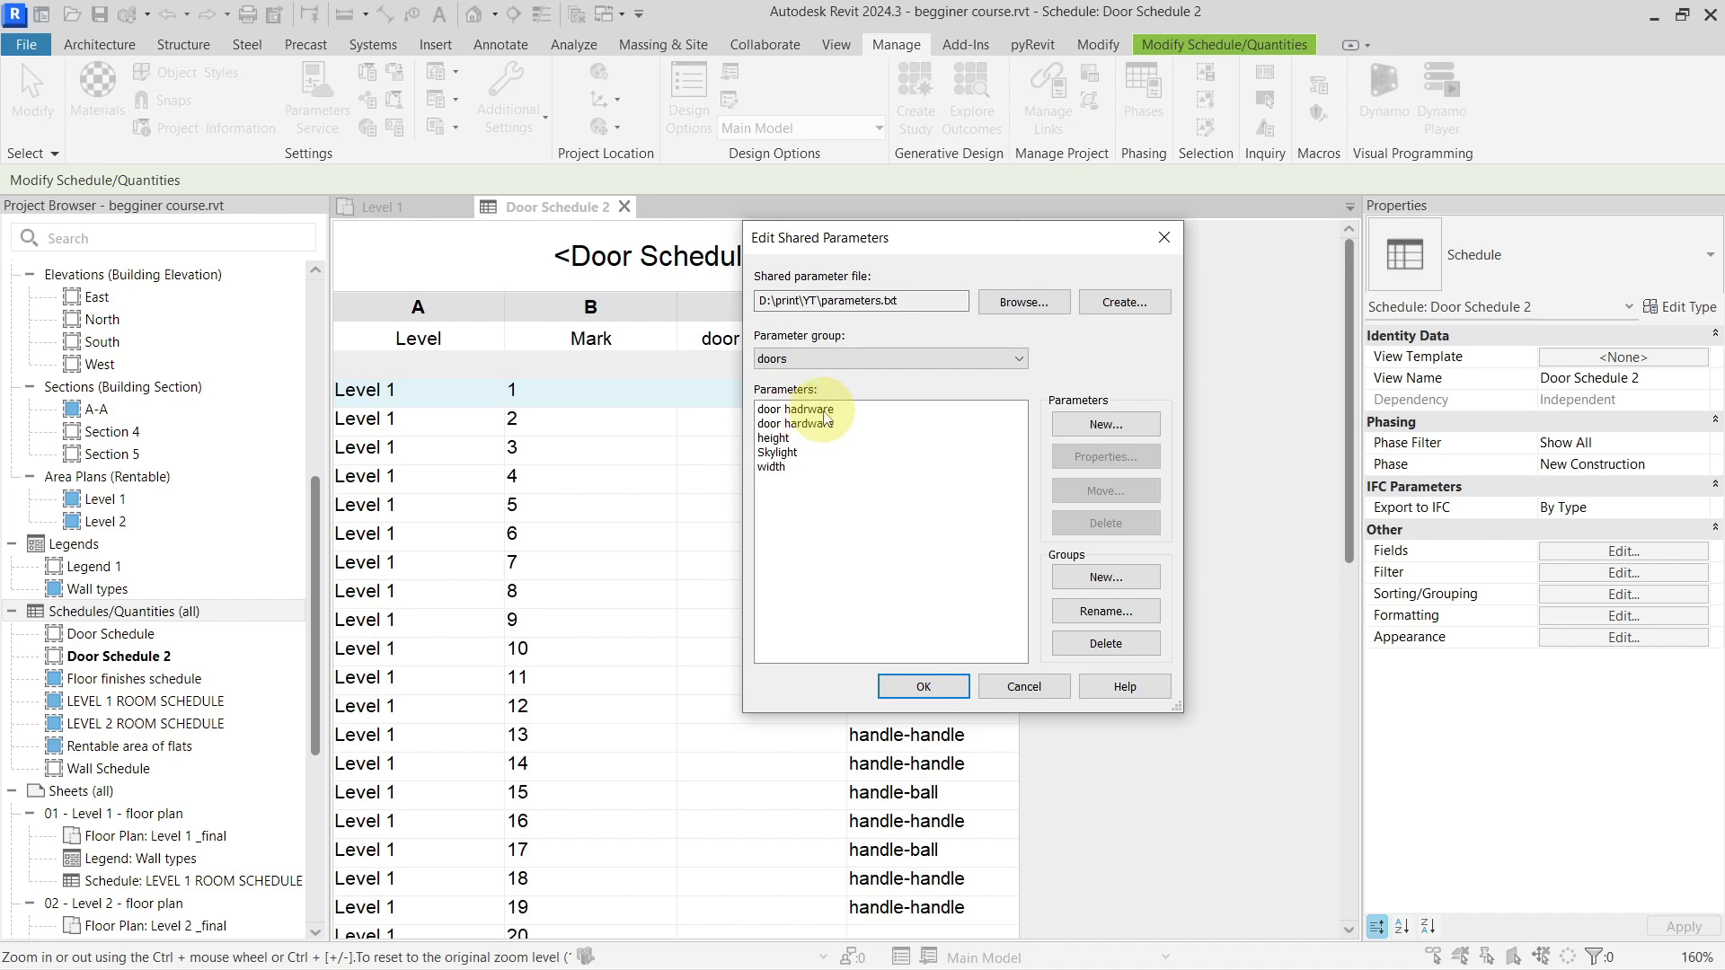
Step: Delete 'door hadrware' from the shared parameter file and return to the Level 1 plan
left_click(824, 411)
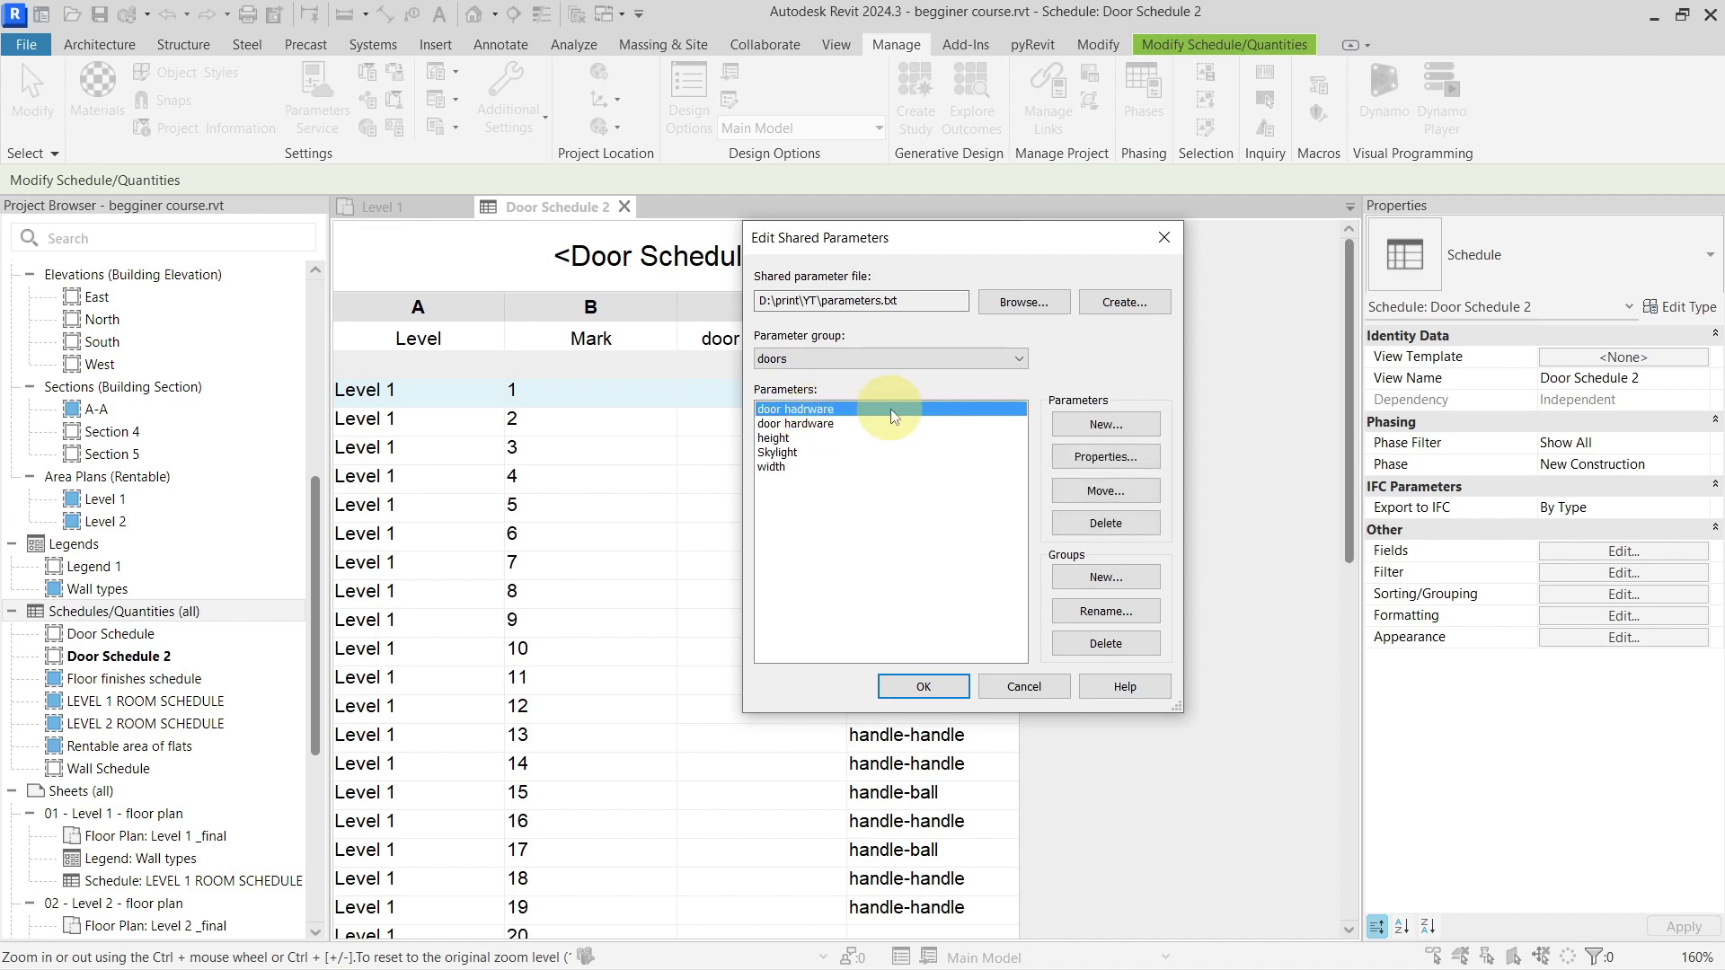
left_click(1101, 525)
left_click(914, 593)
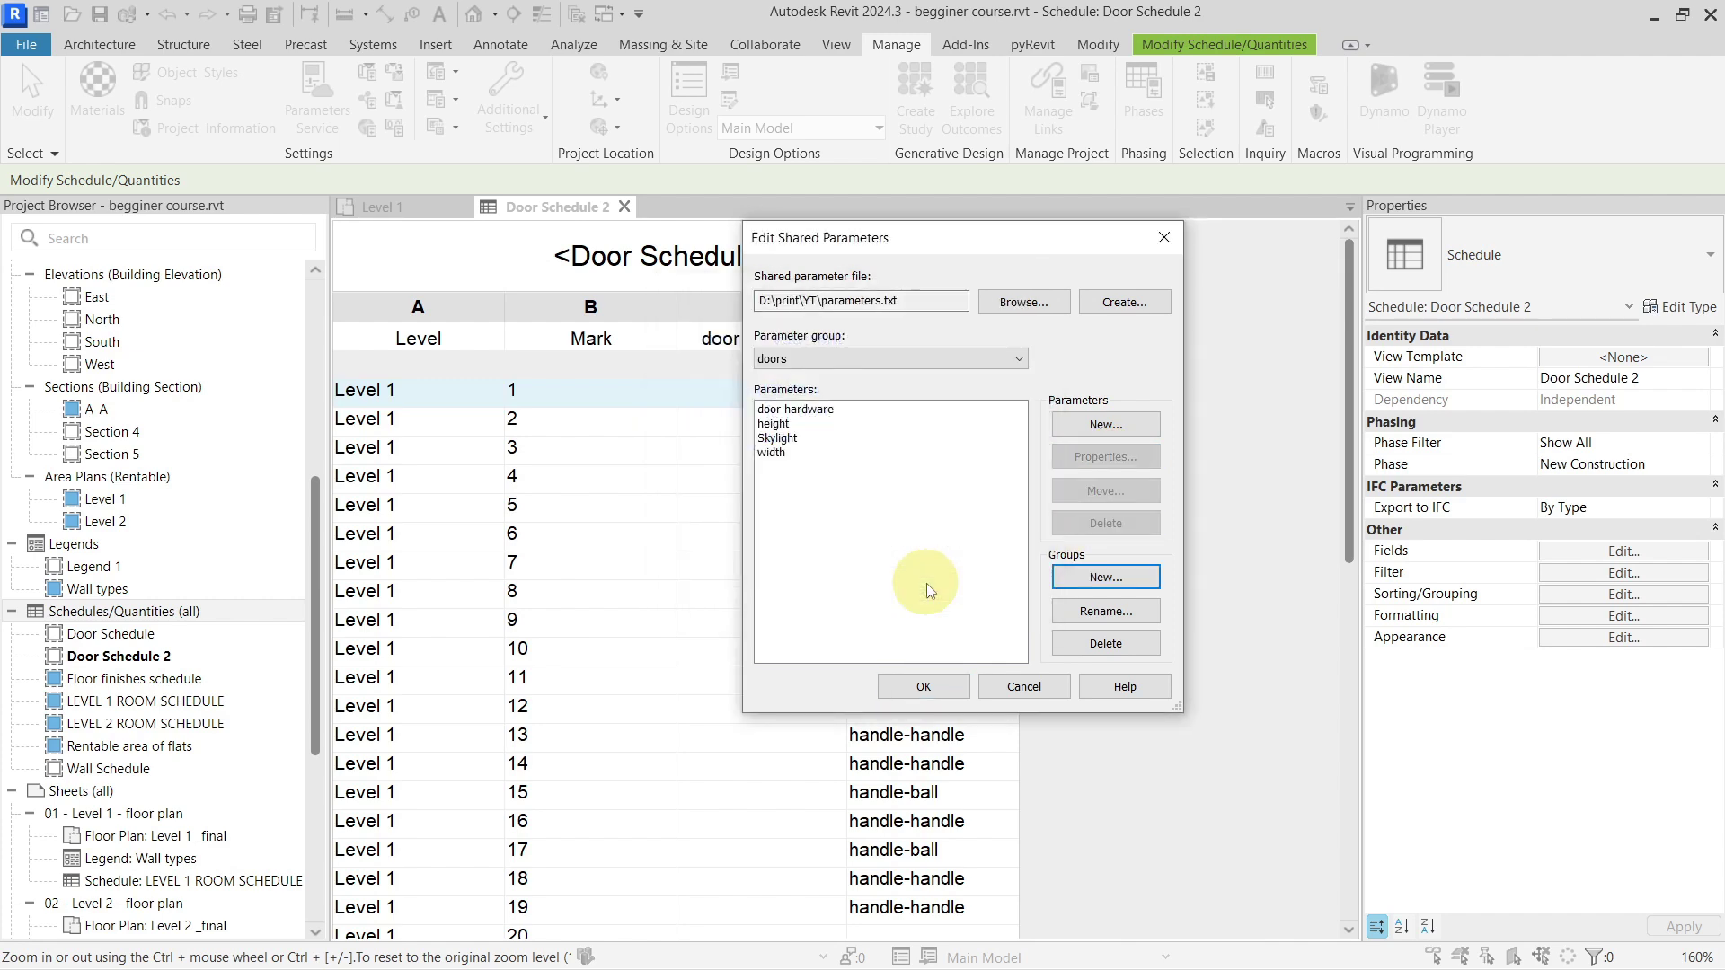
left_click(926, 687)
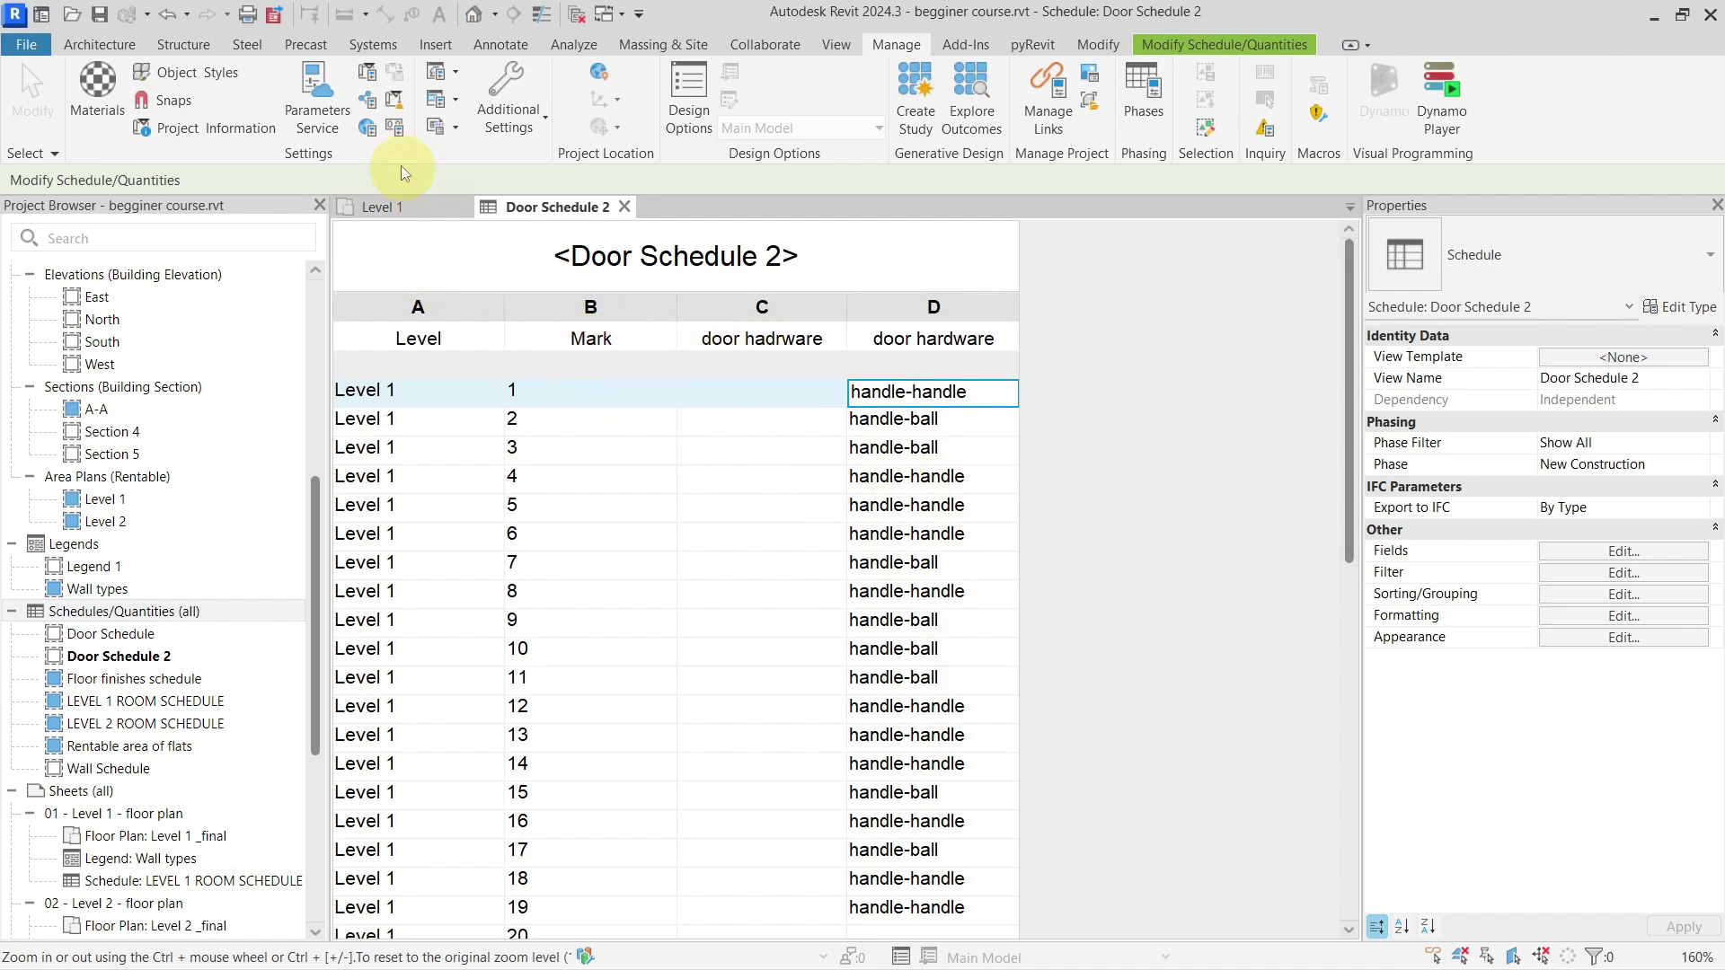
left_click(373, 207)
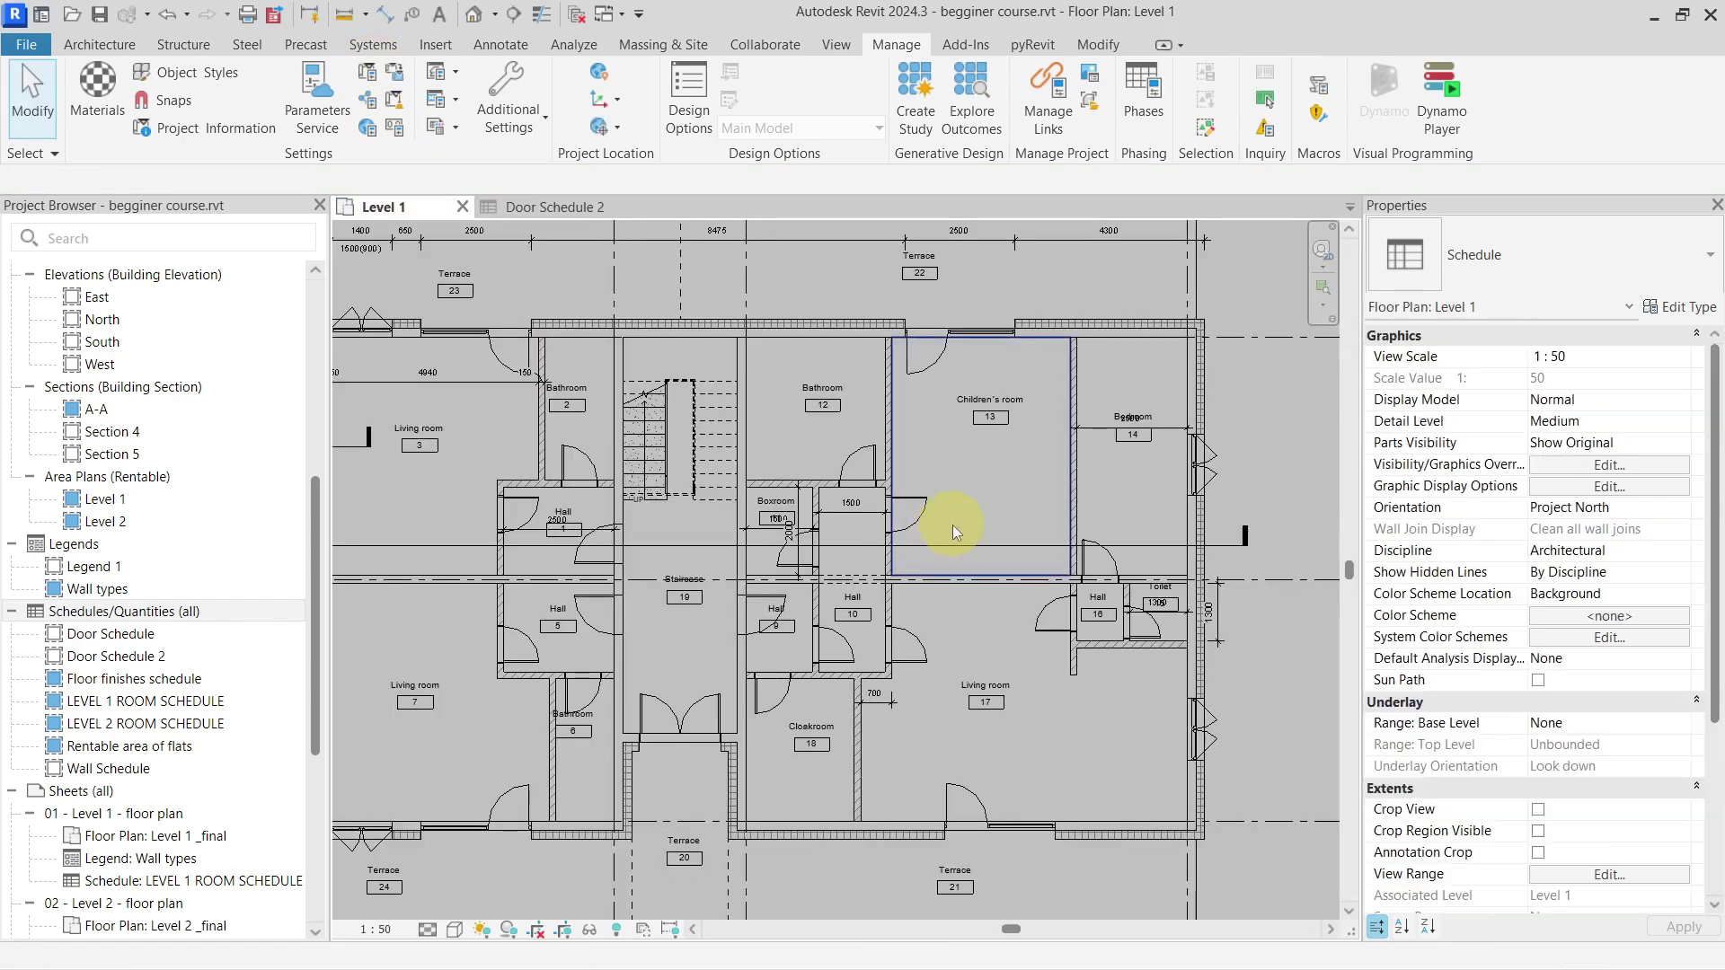
left_click(928, 508)
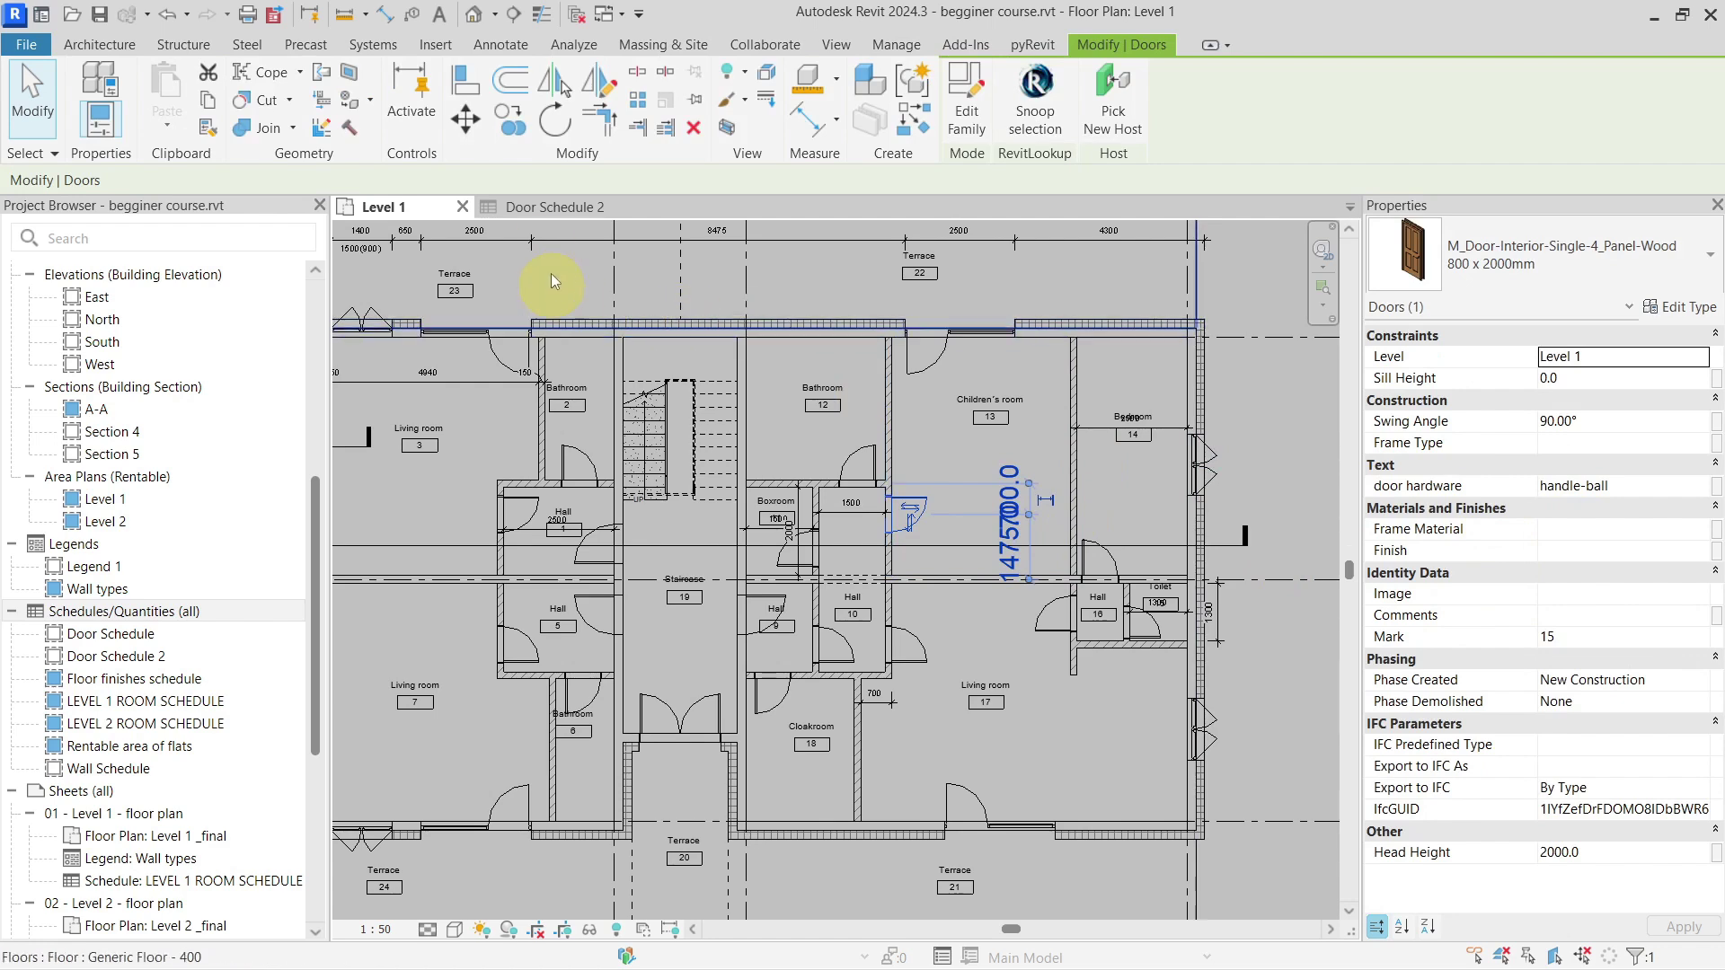
left_click(548, 207)
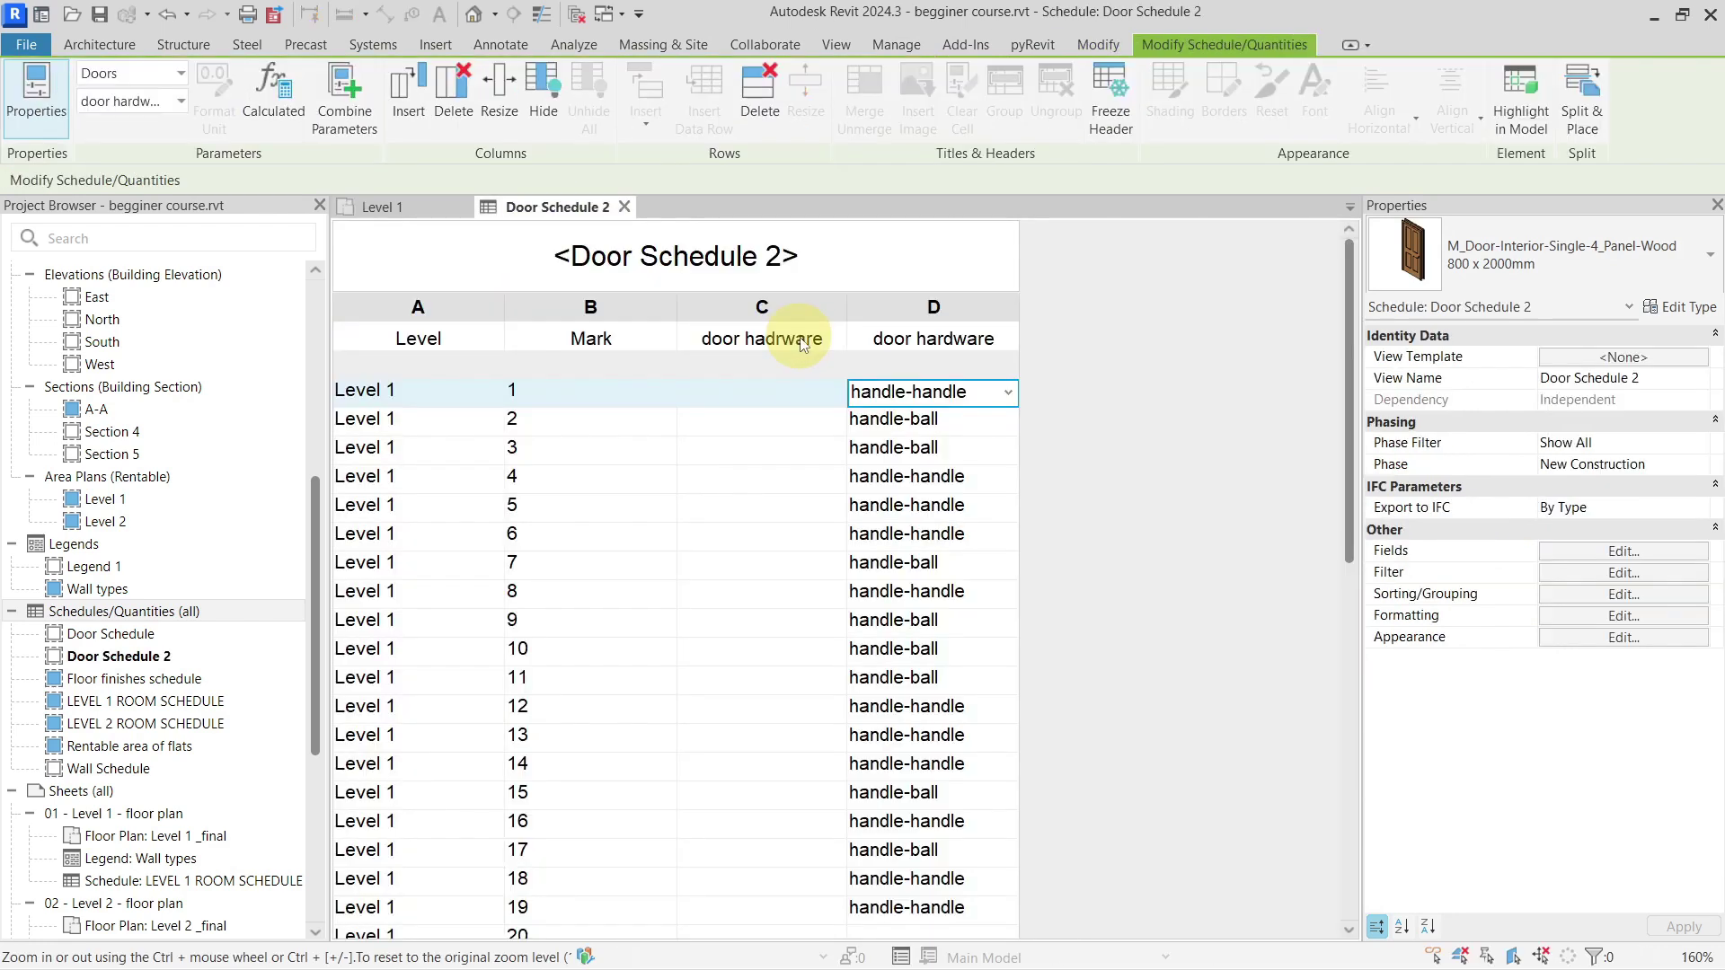
left_click(1622, 573)
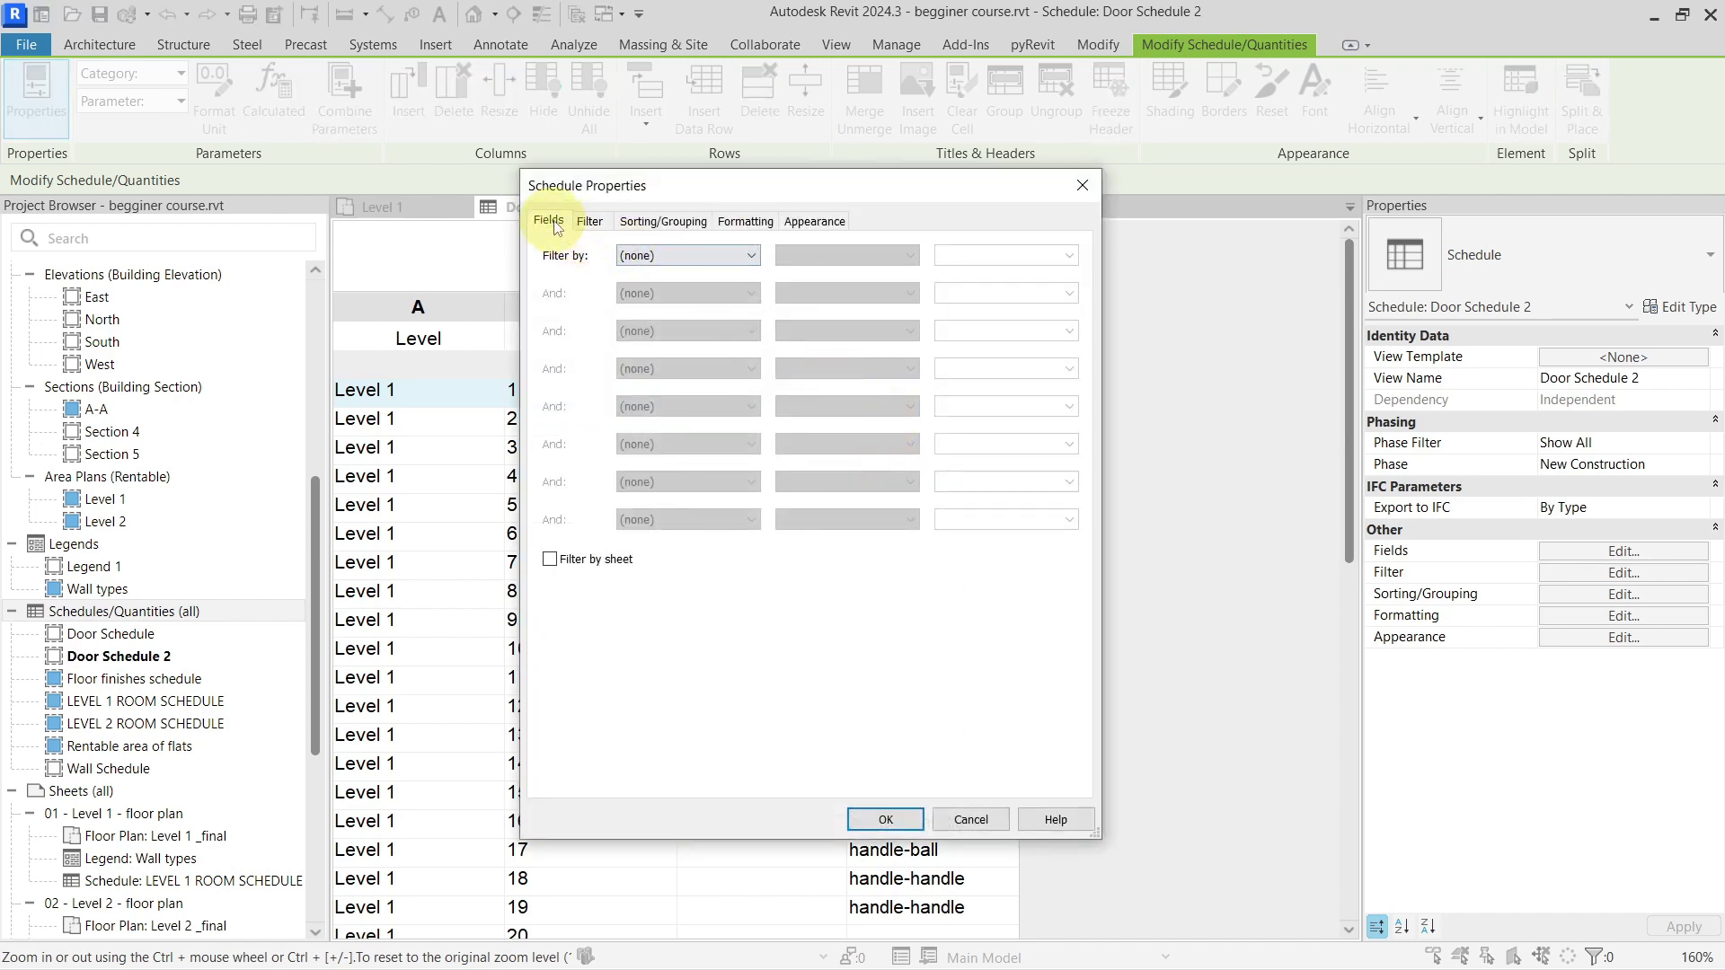
left_click(548, 220)
left_click(922, 408)
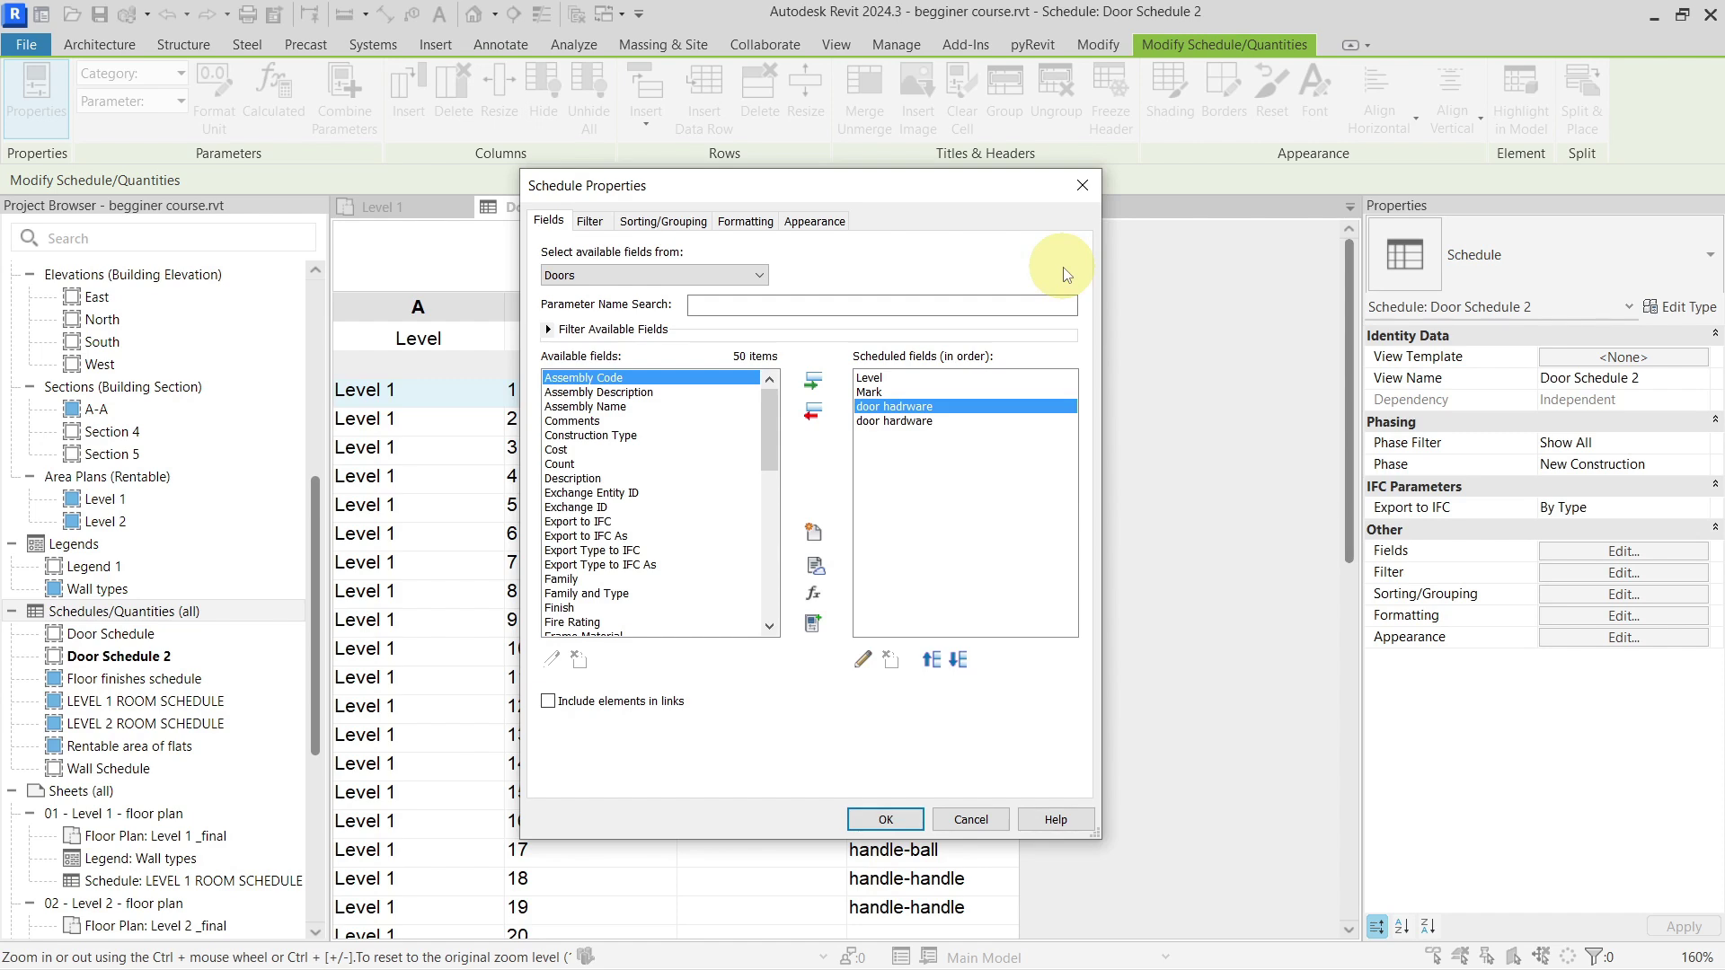
left_click(1083, 189)
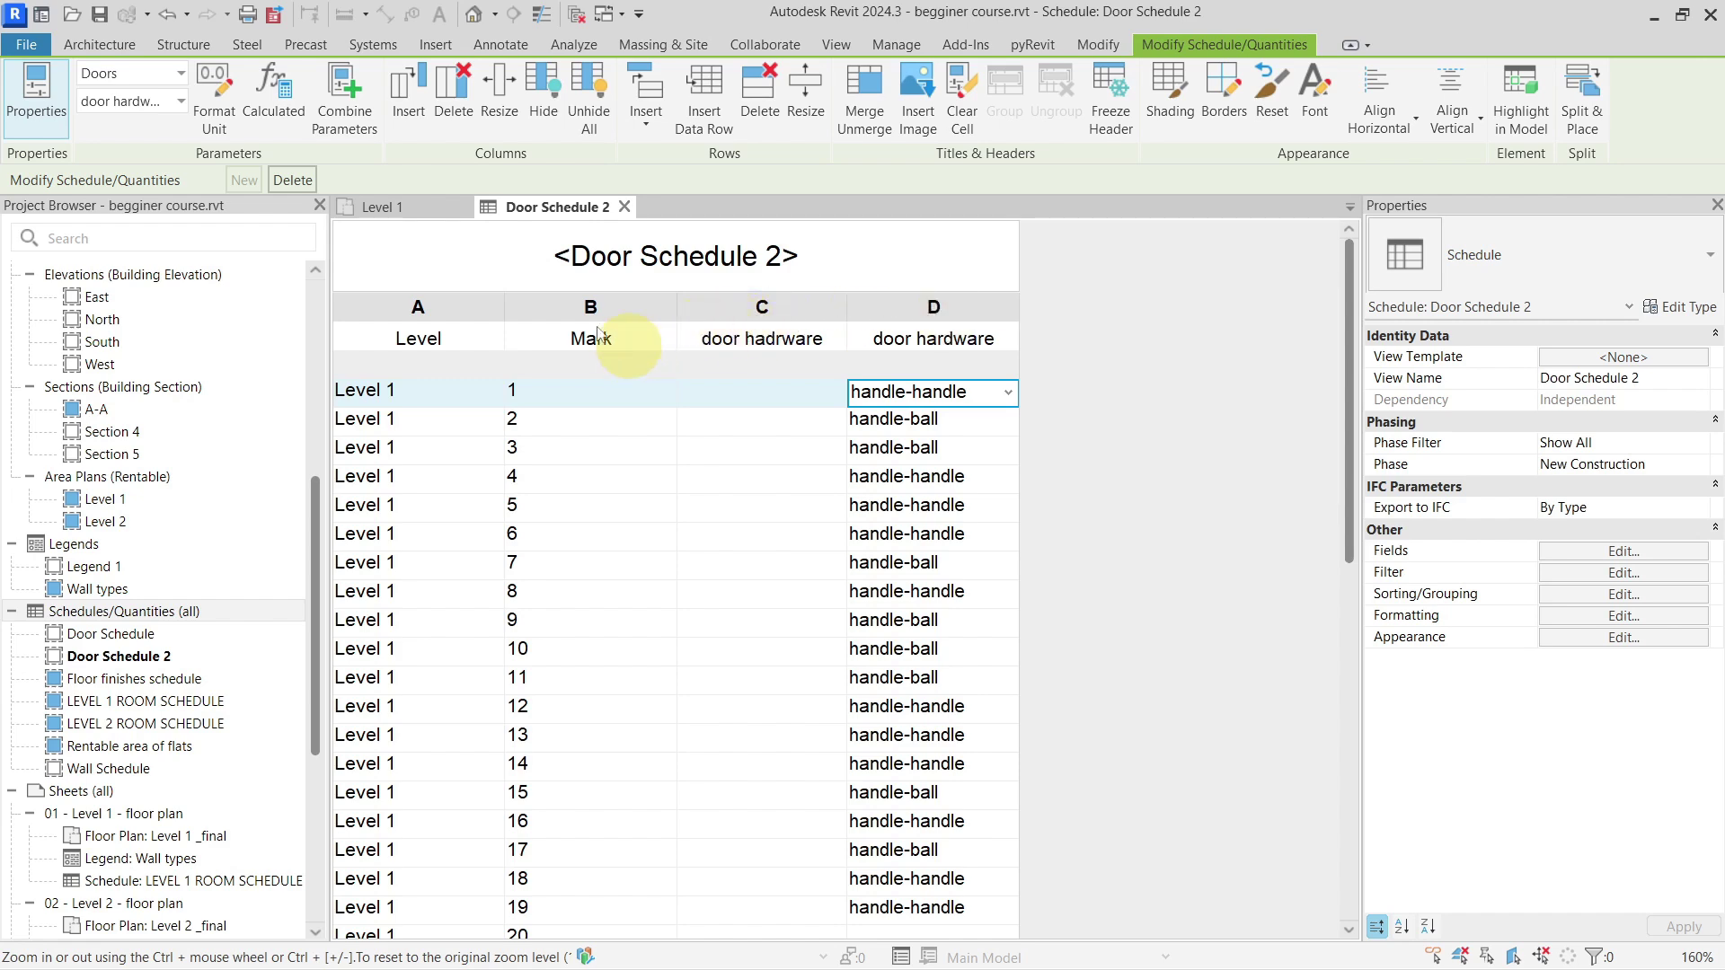
left_click(433, 210)
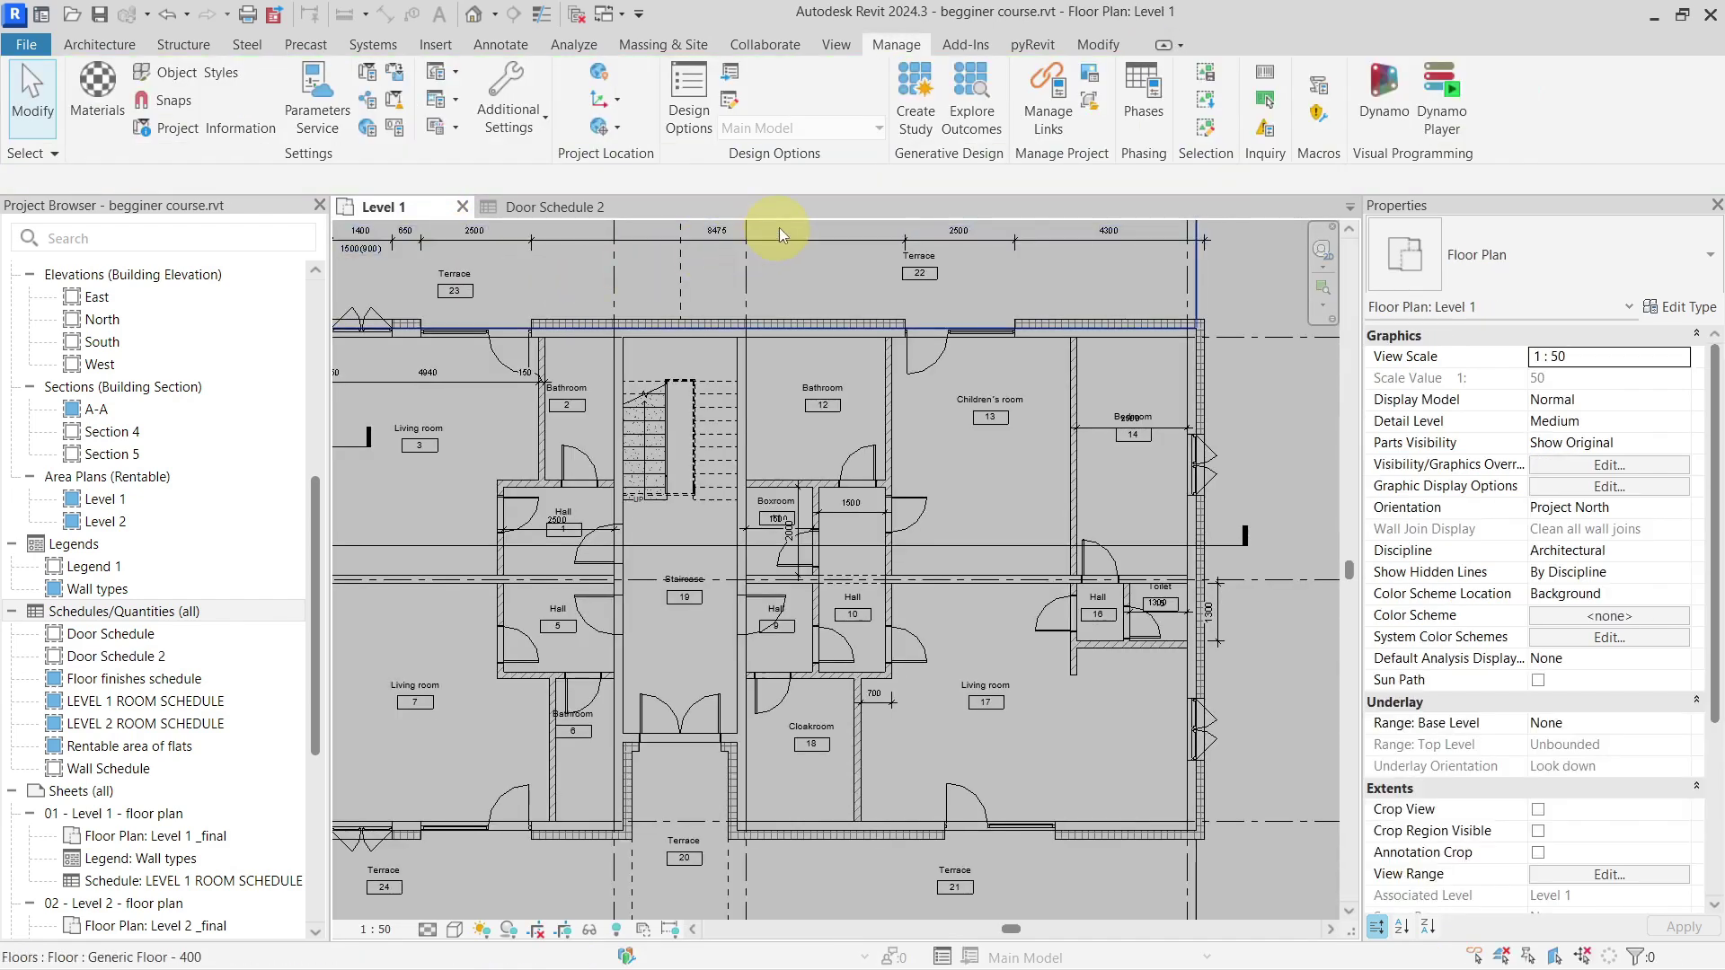
Step: Open RevitLookup's Snoop Database and search for 'hdradr'
left_click(966, 44)
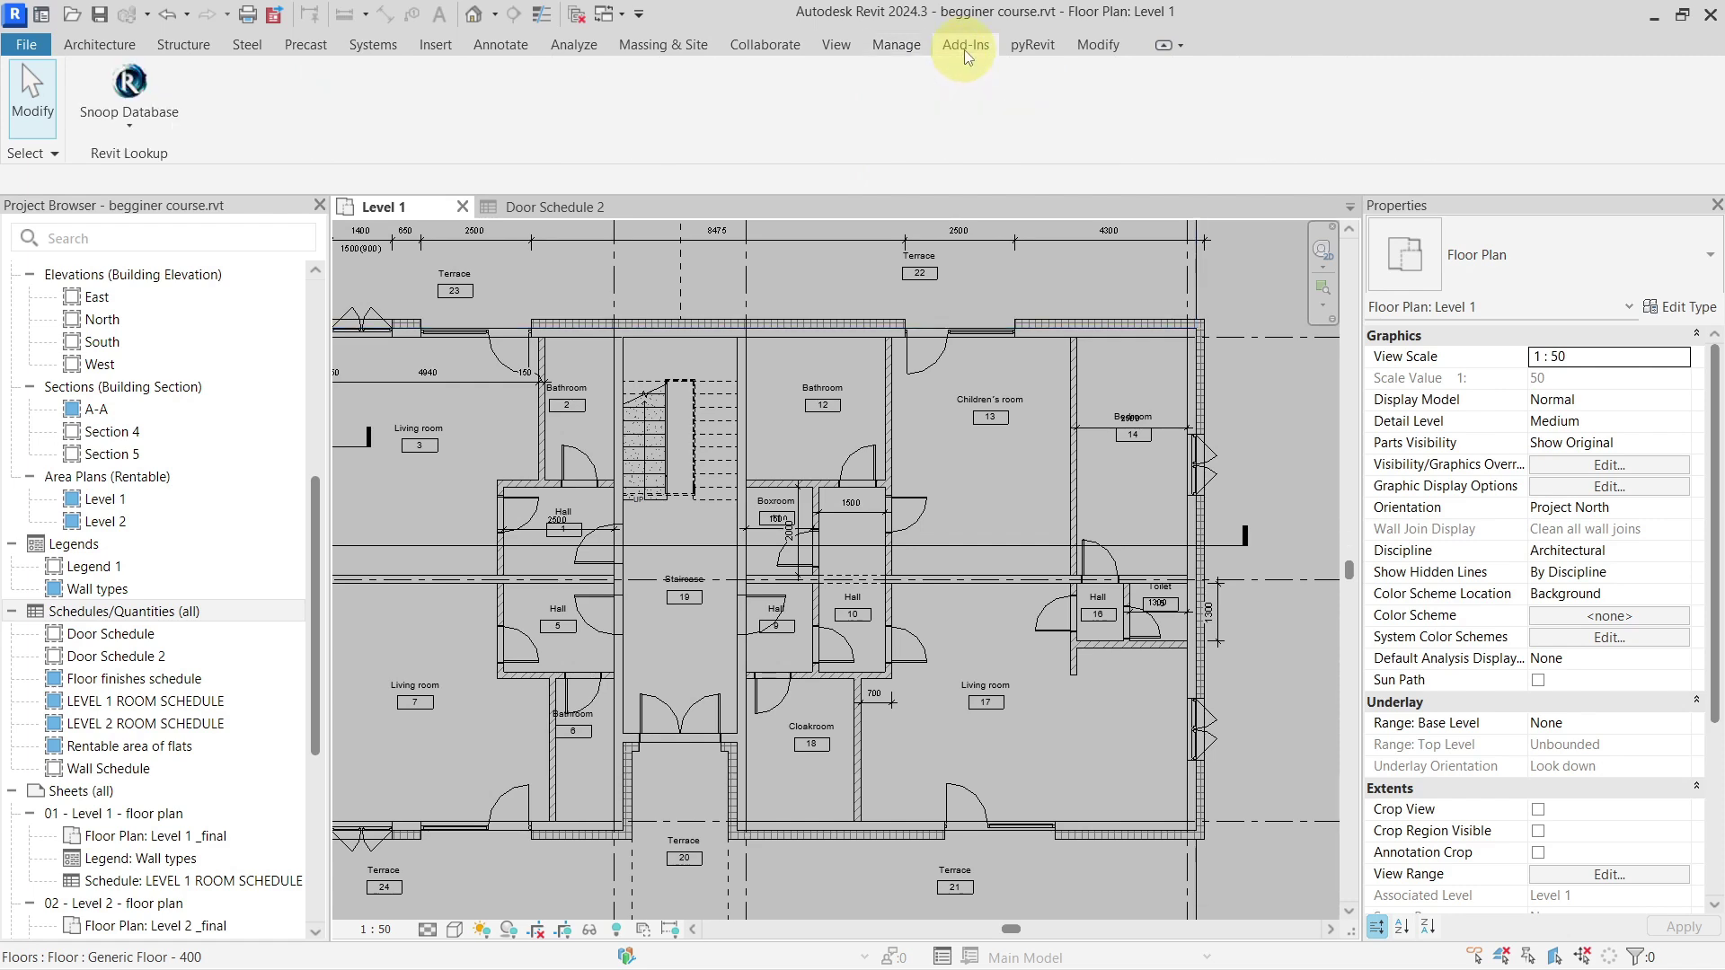
left_click(131, 122)
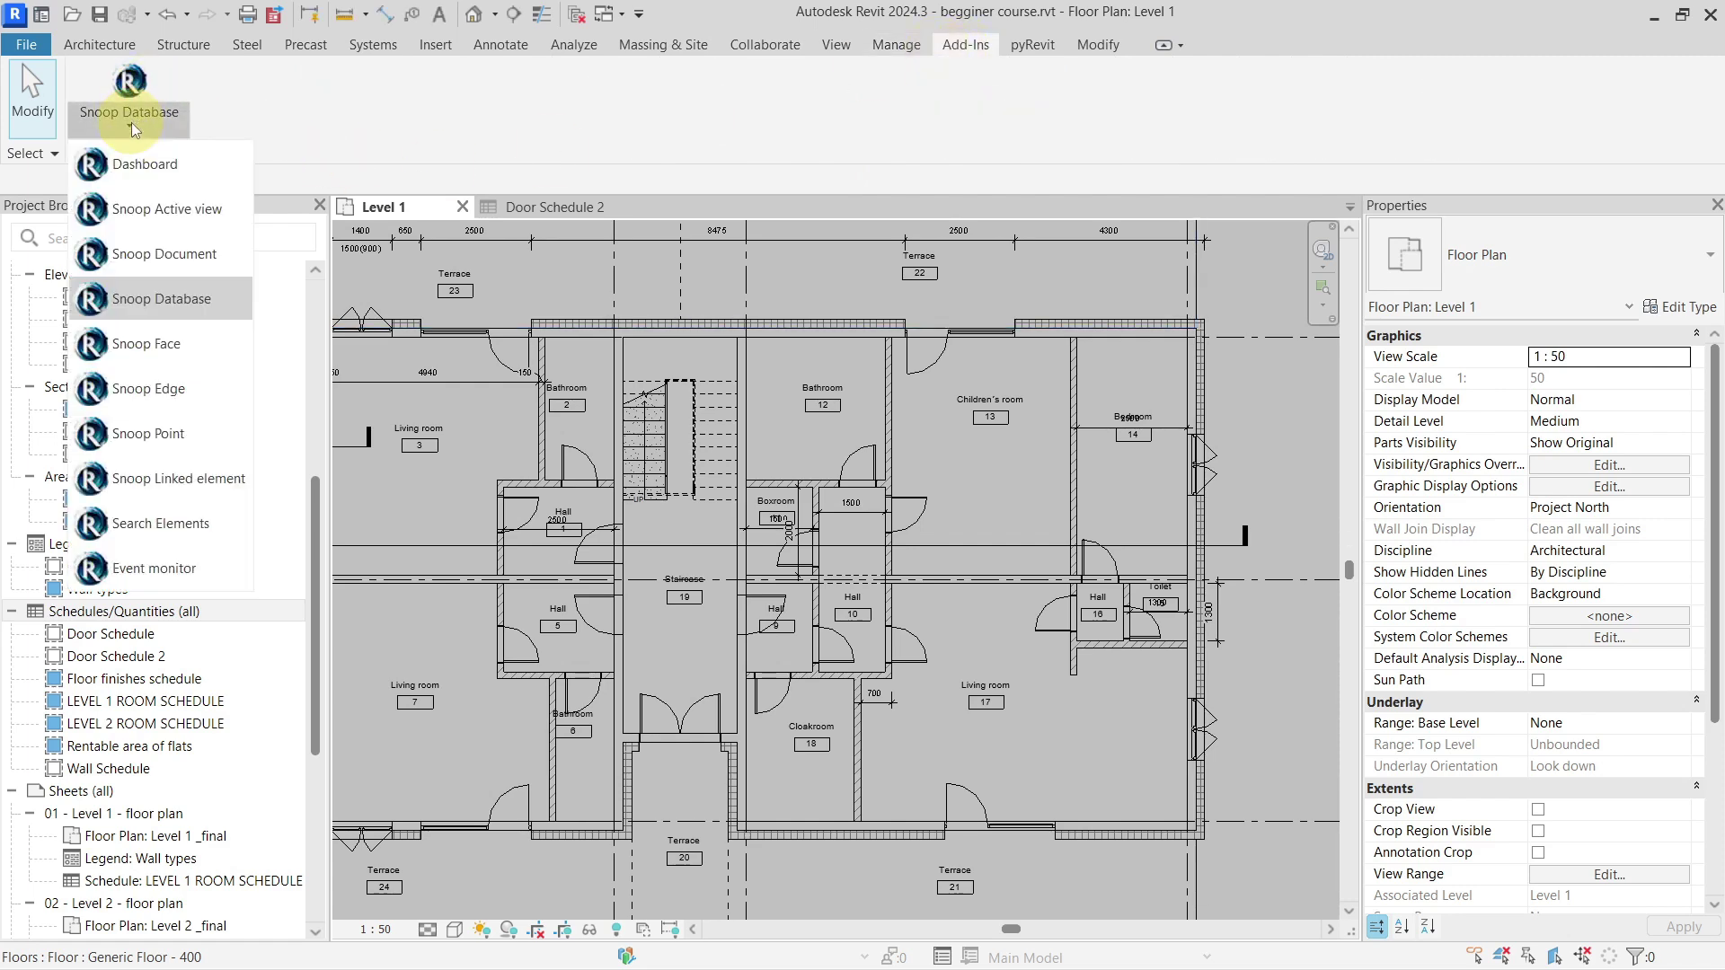
left_click(198, 300)
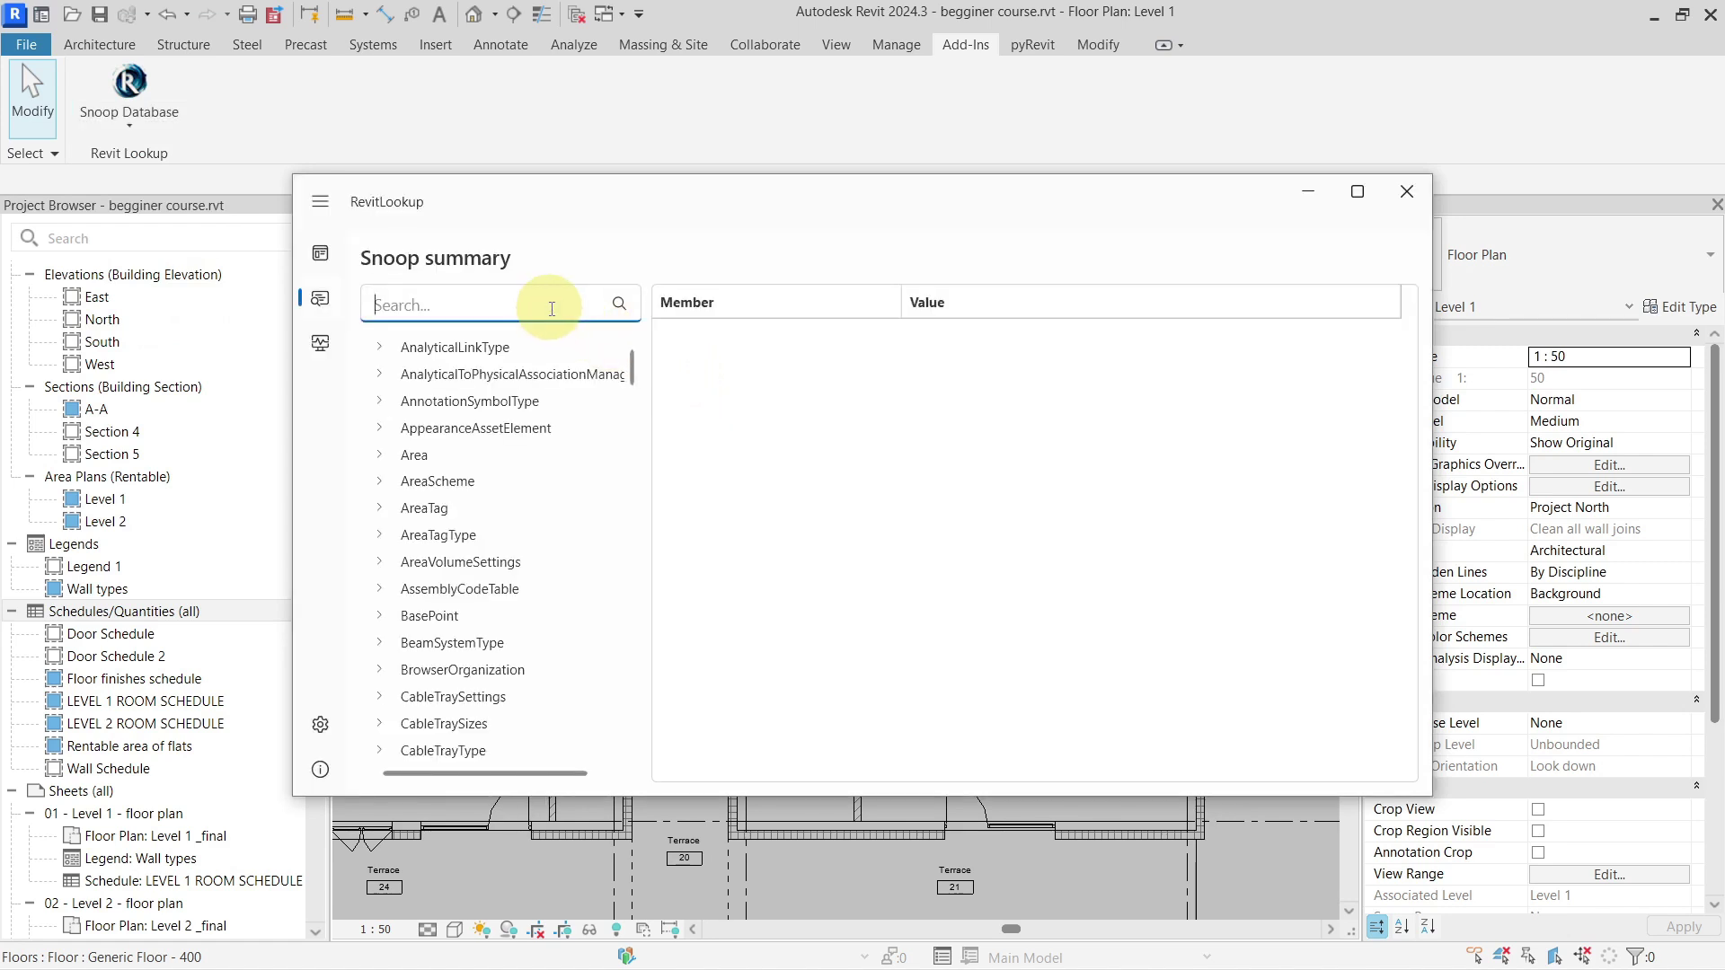
type("hdr")
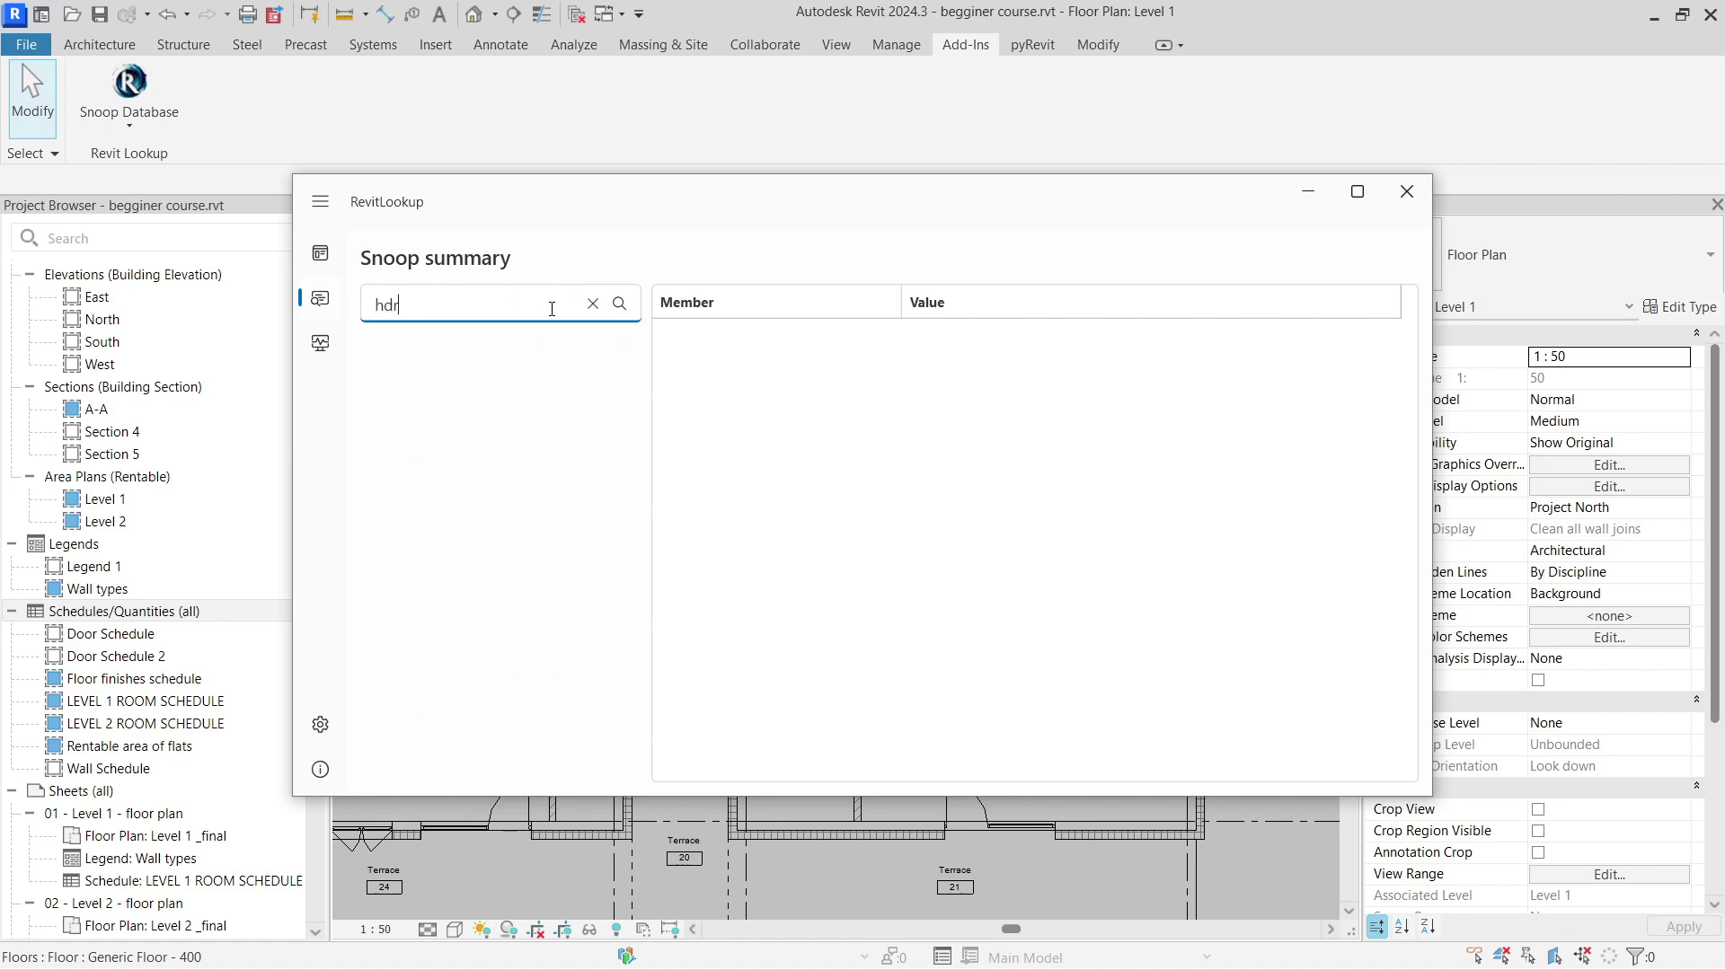
type("a")
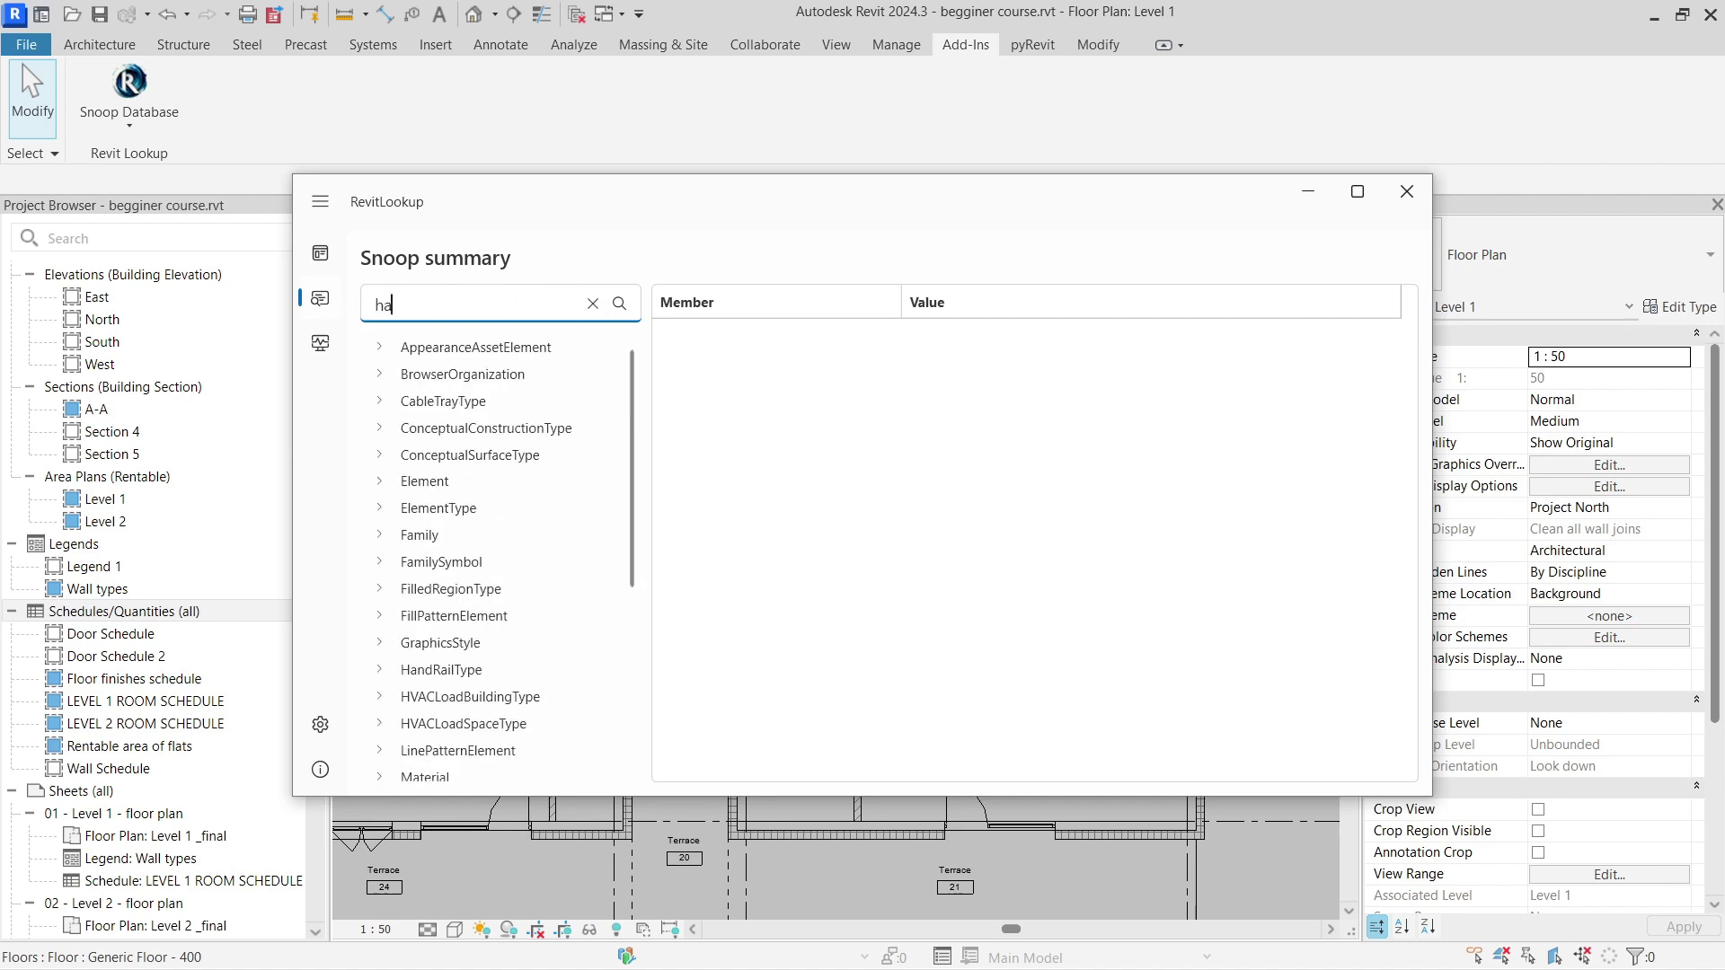
type("dr")
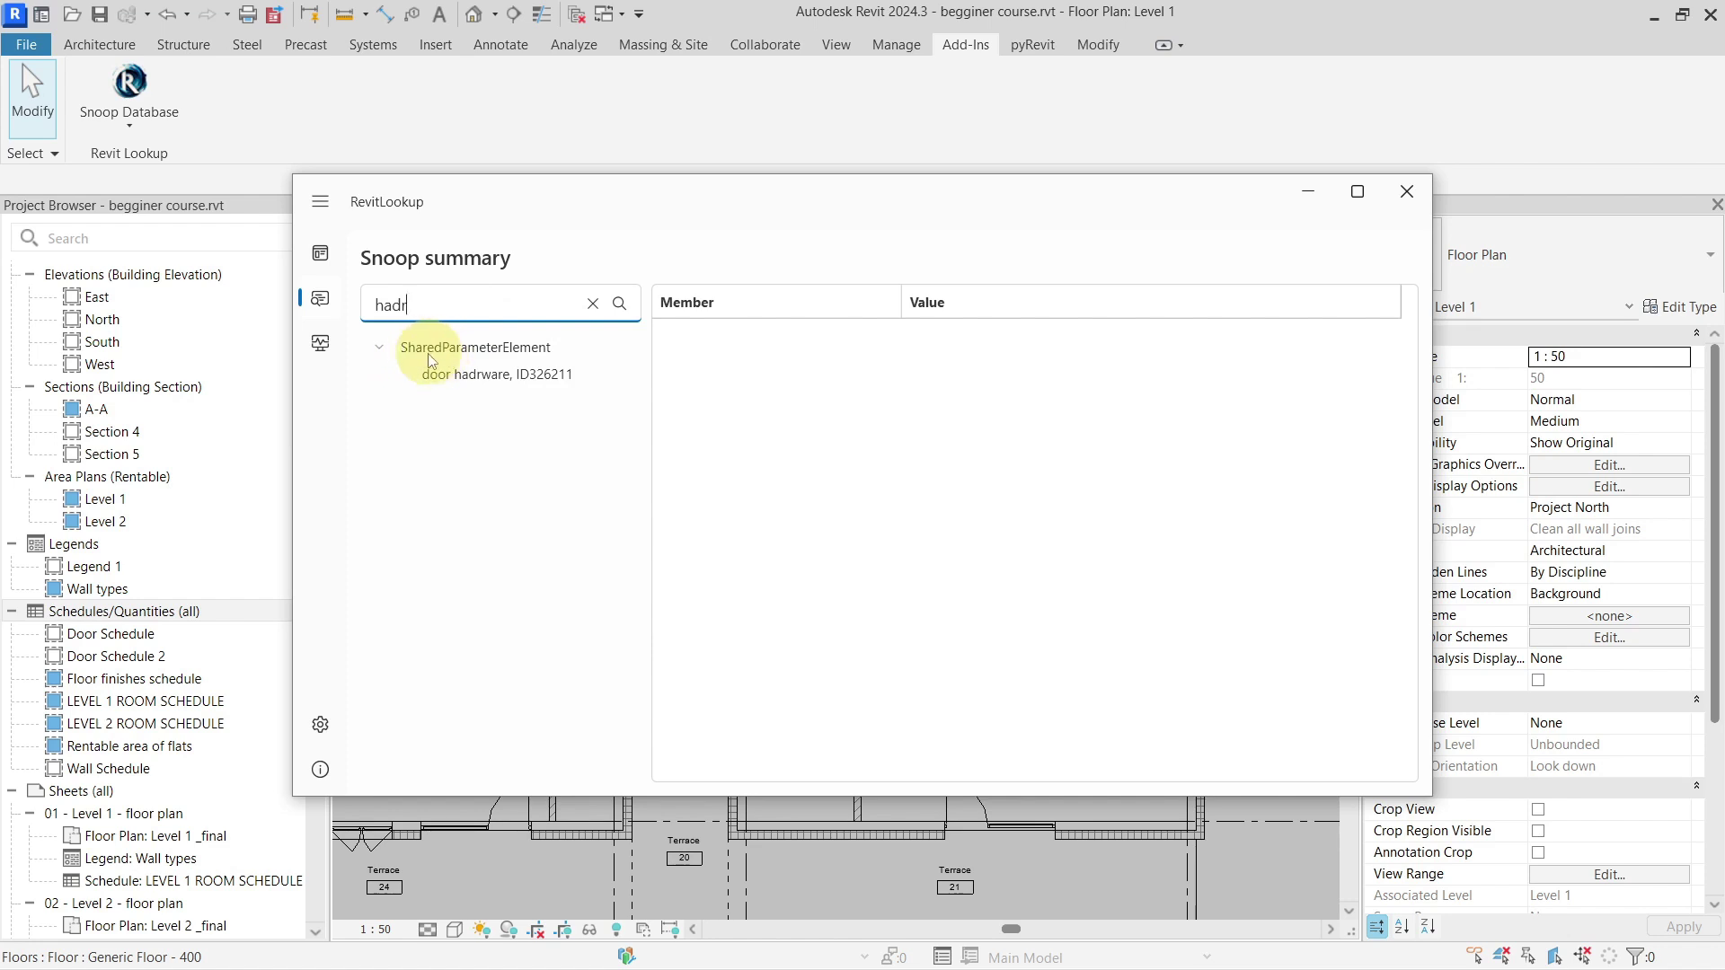
Step: Copy the Id value 326211 of the door hadrware parameter element
left_click(522, 376)
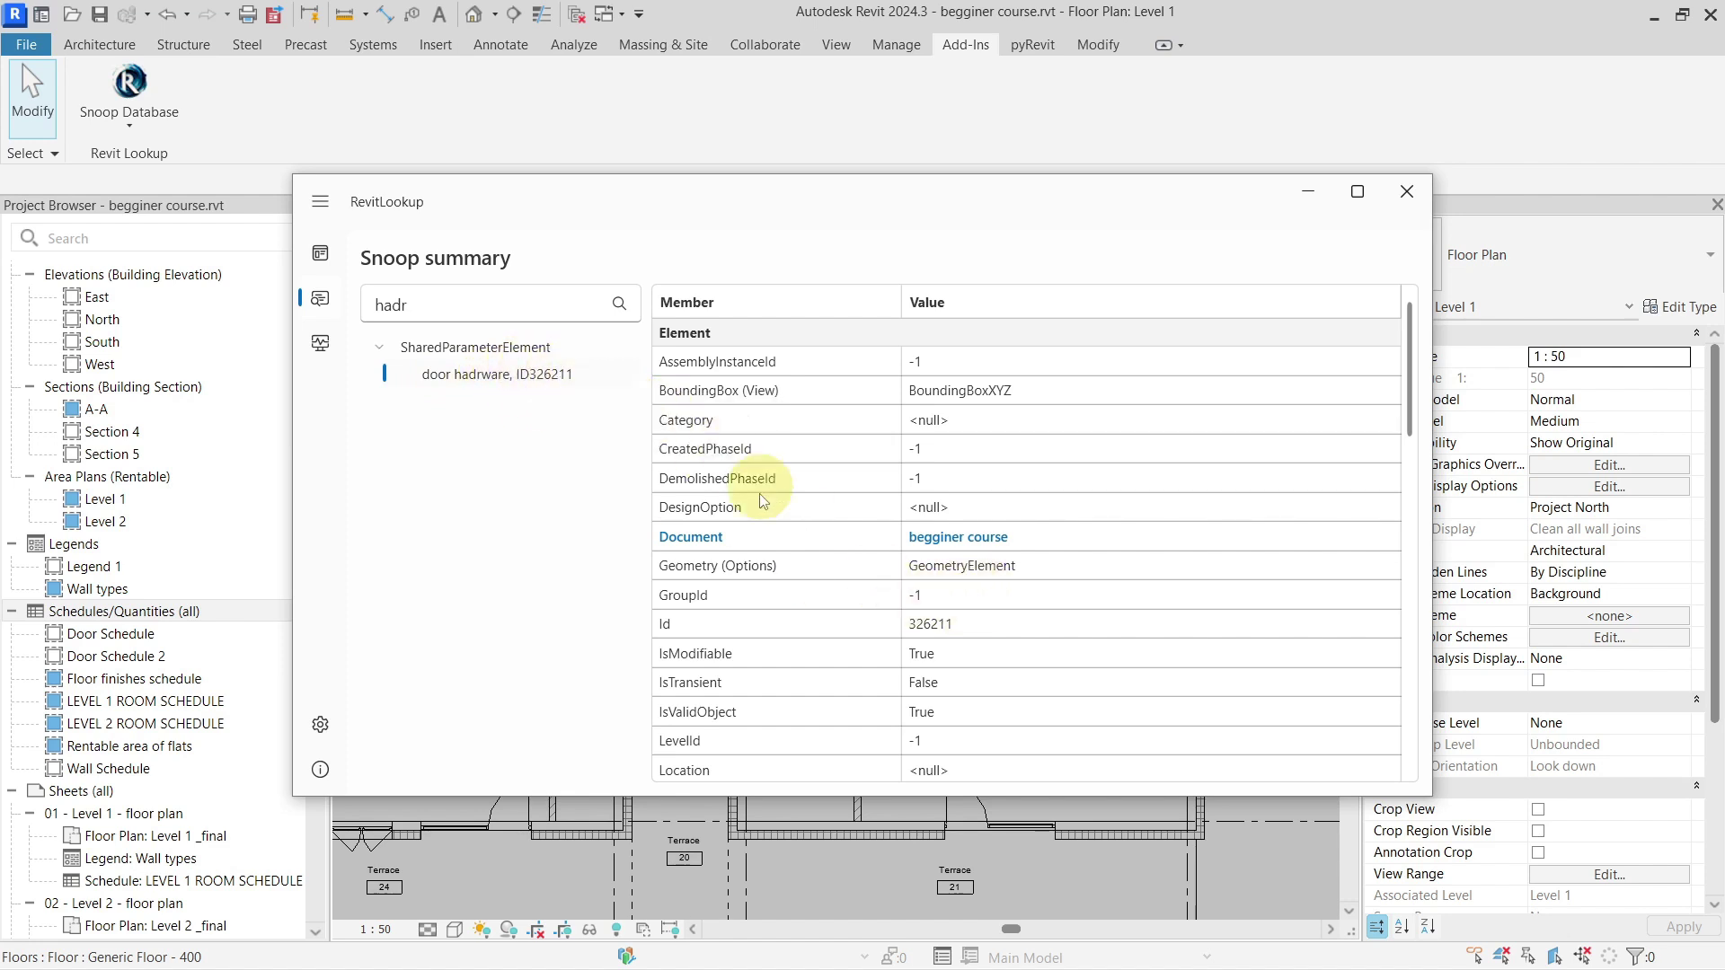
right_click(954, 629)
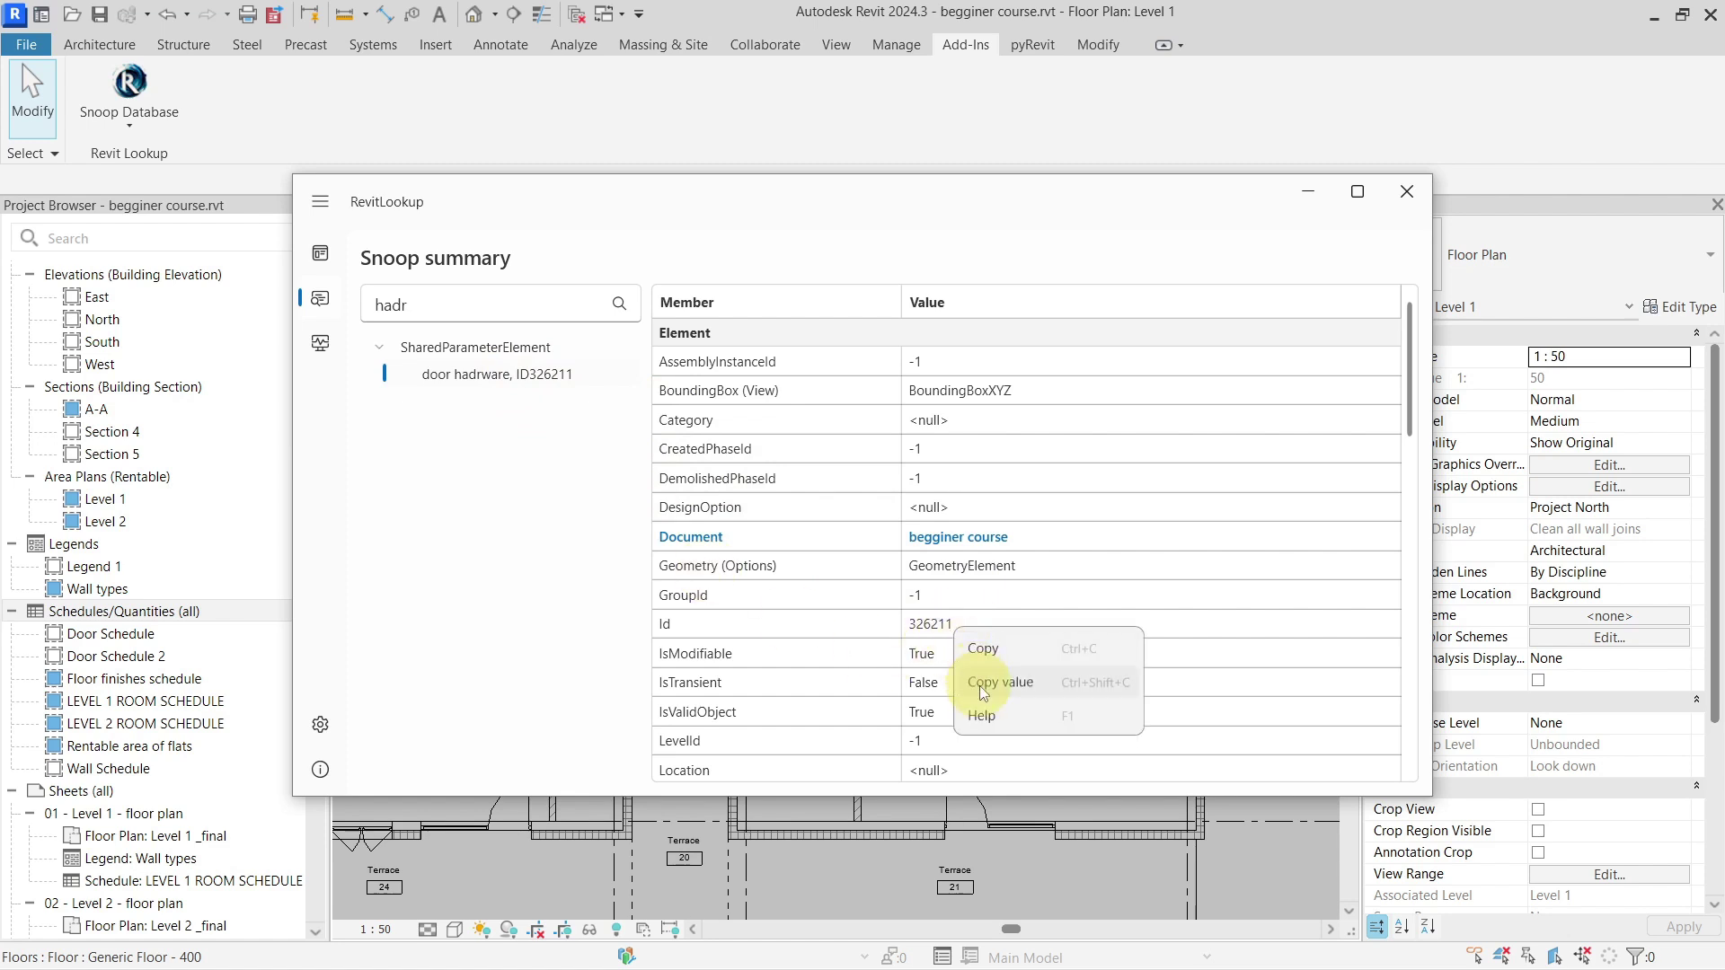
right_click(936, 626)
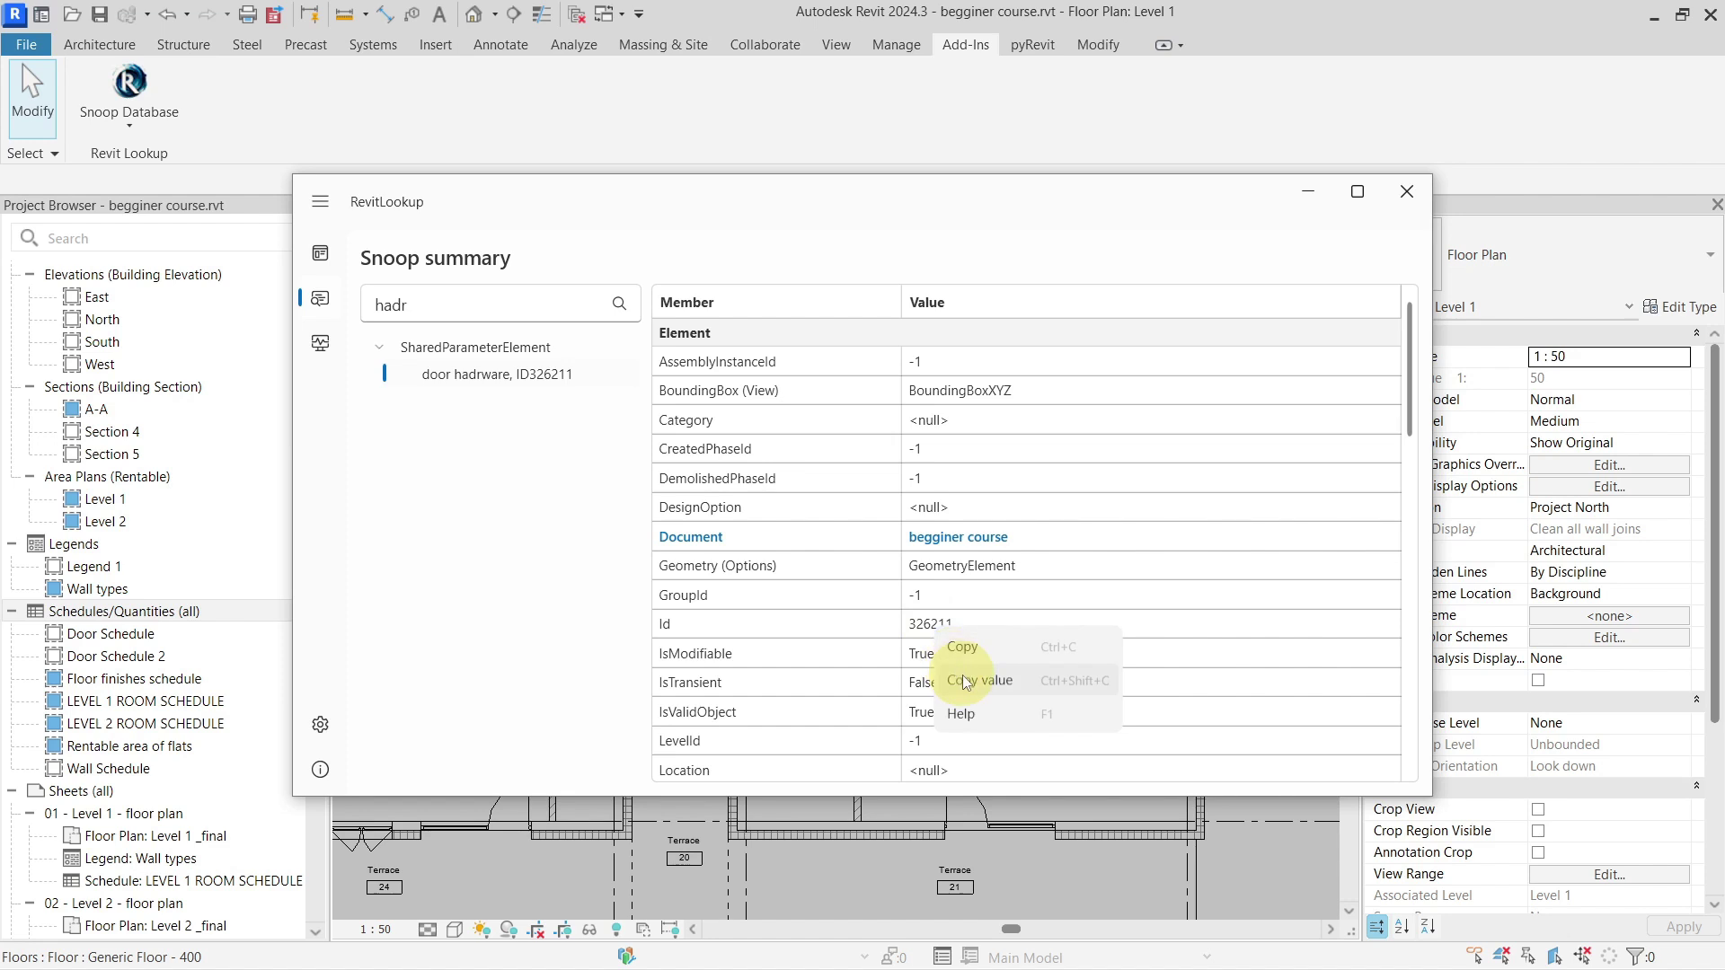
left_click(965, 683)
left_click(895, 47)
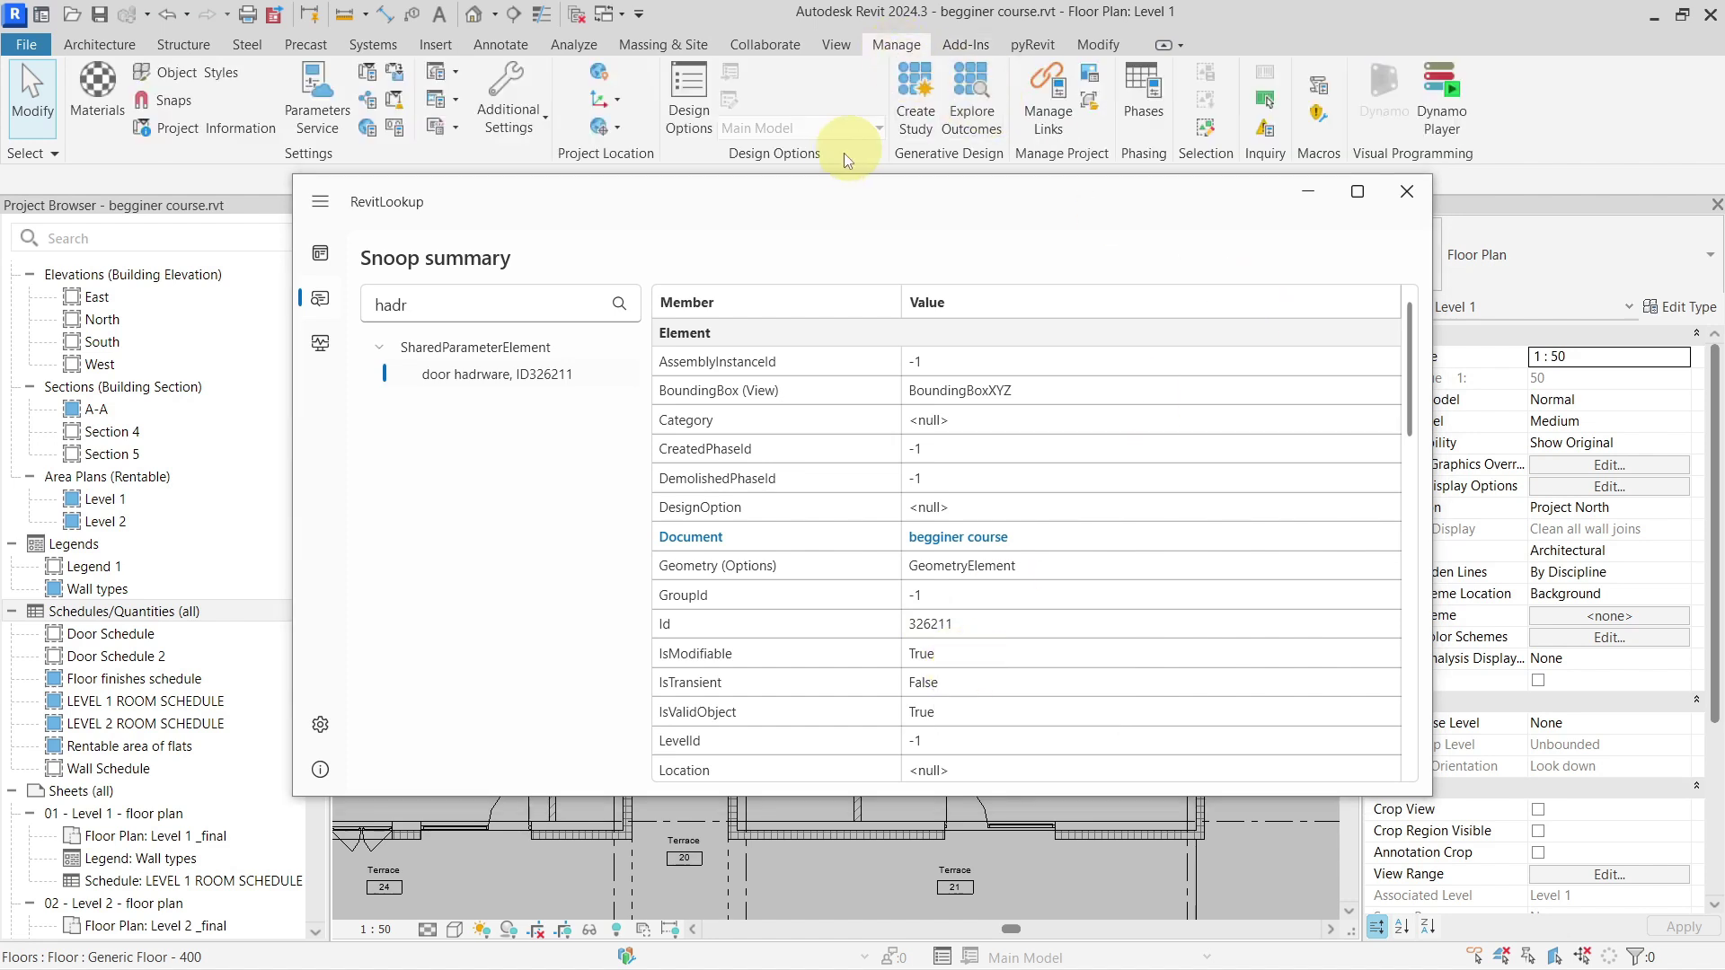
Step: Select element 326211 with Select by ID, delete it, and close the RevitLookup window
left_click(1264, 106)
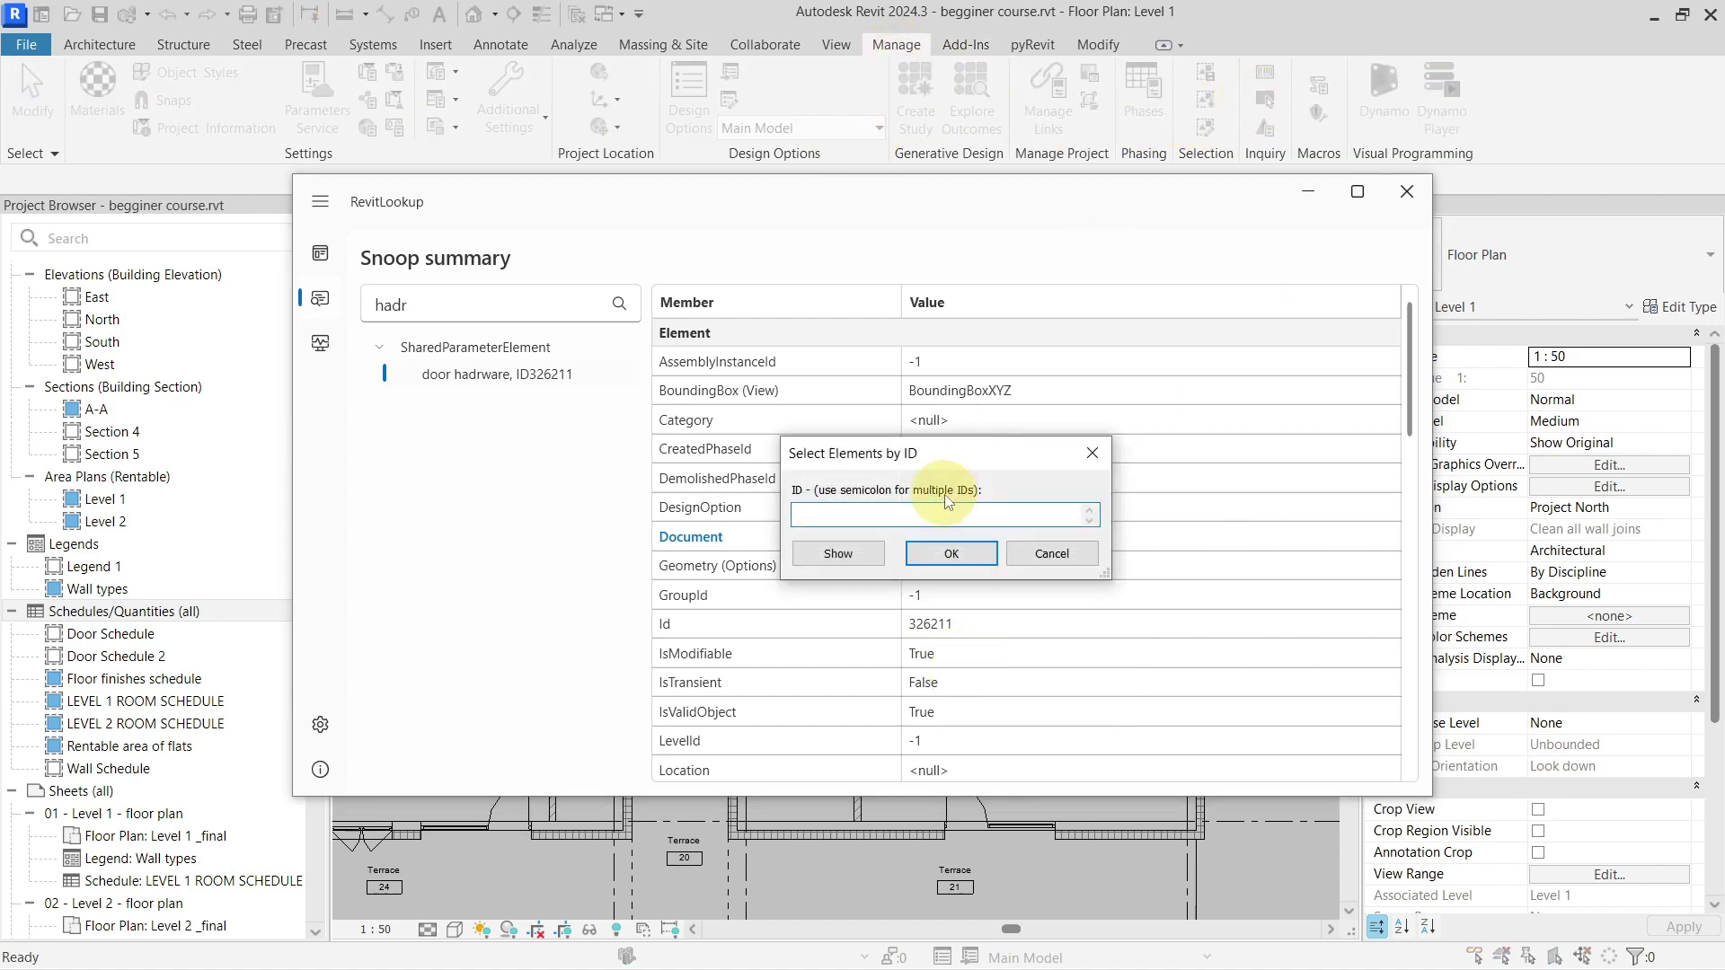
left_click(952, 553)
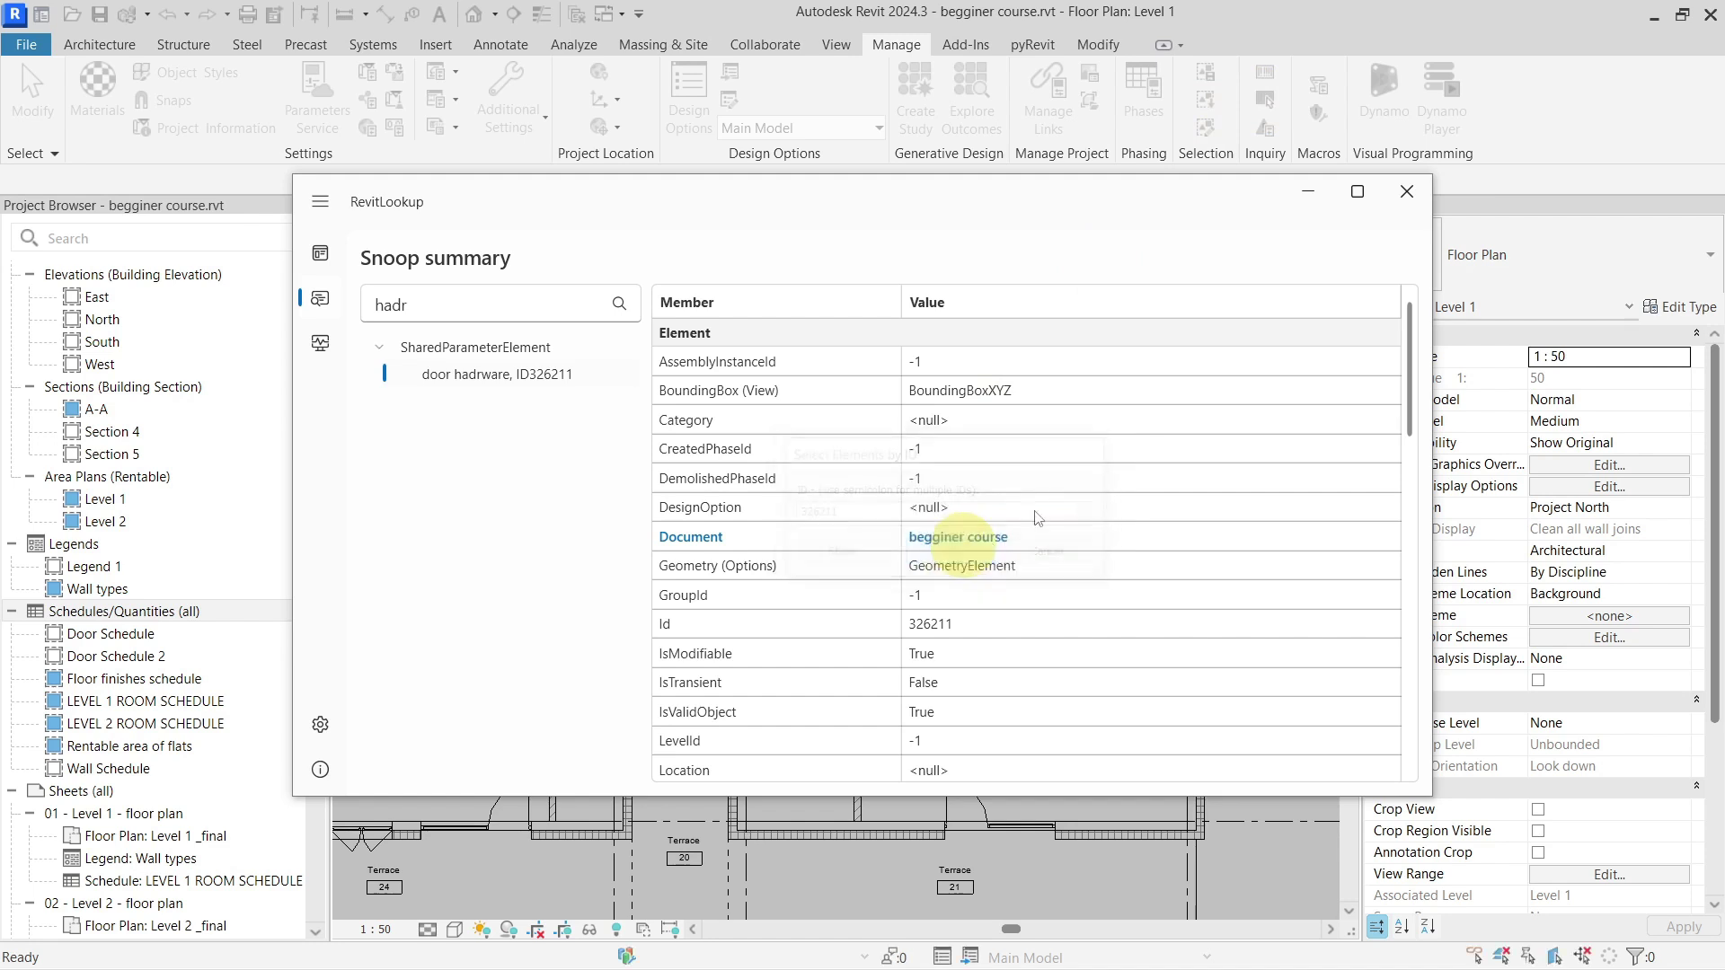
left_click_drag(1256, 201, 1079, 250)
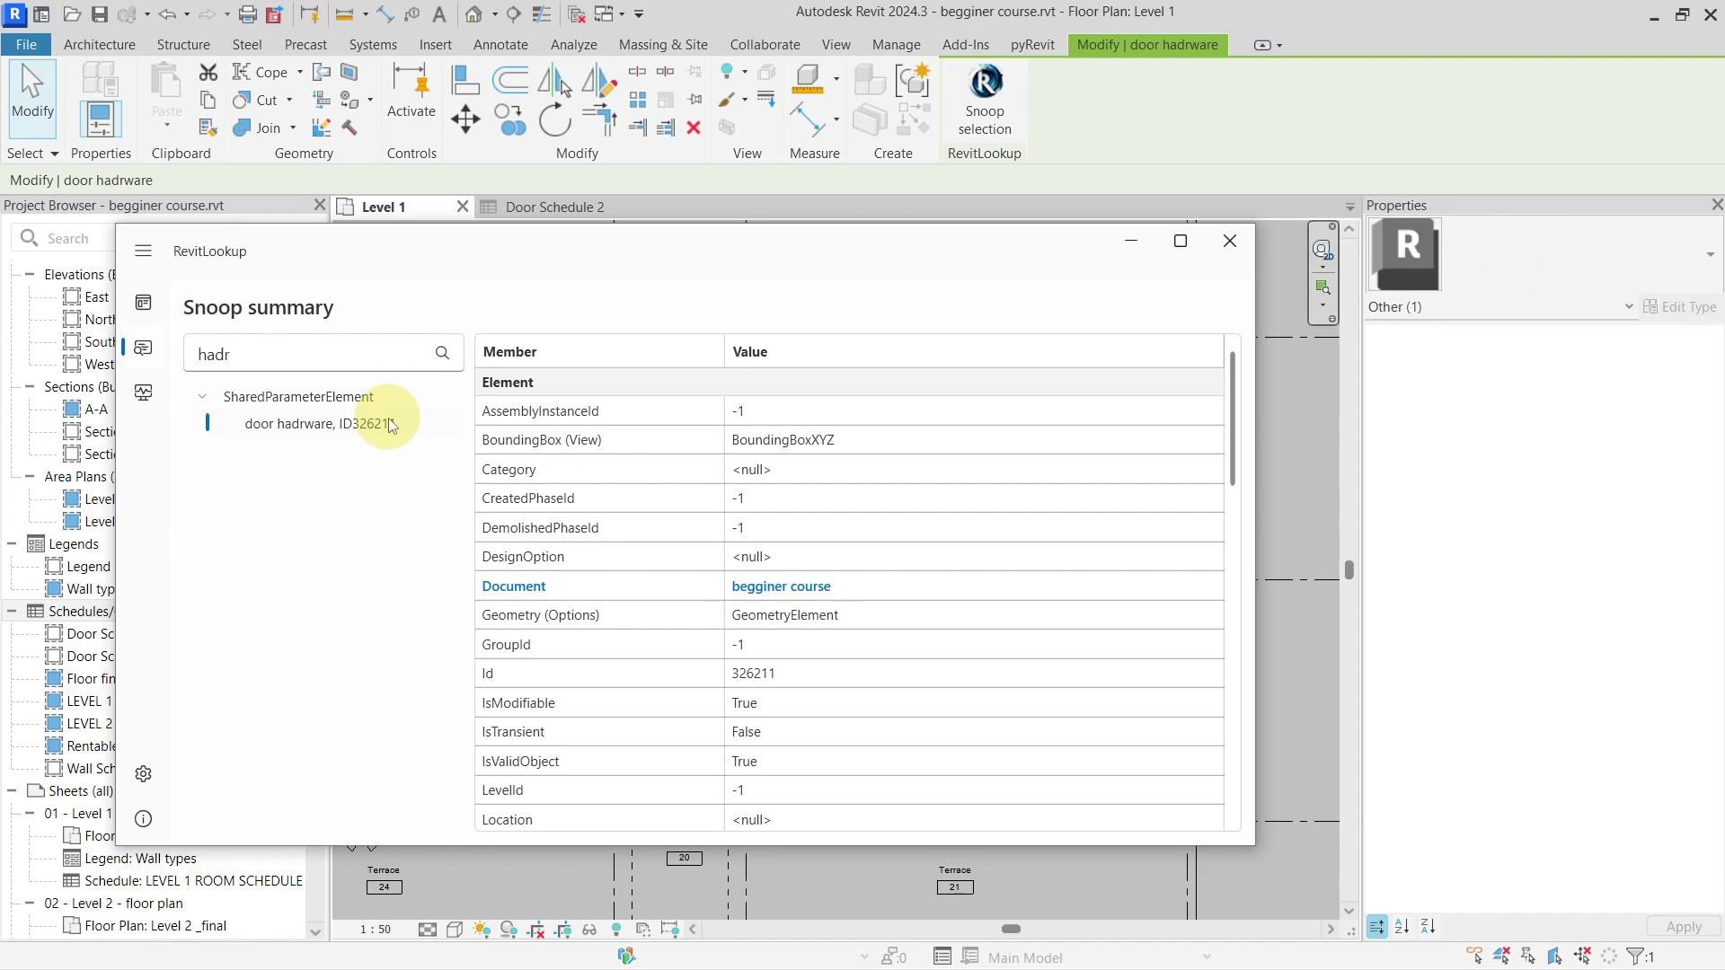
left_click(1280, 336)
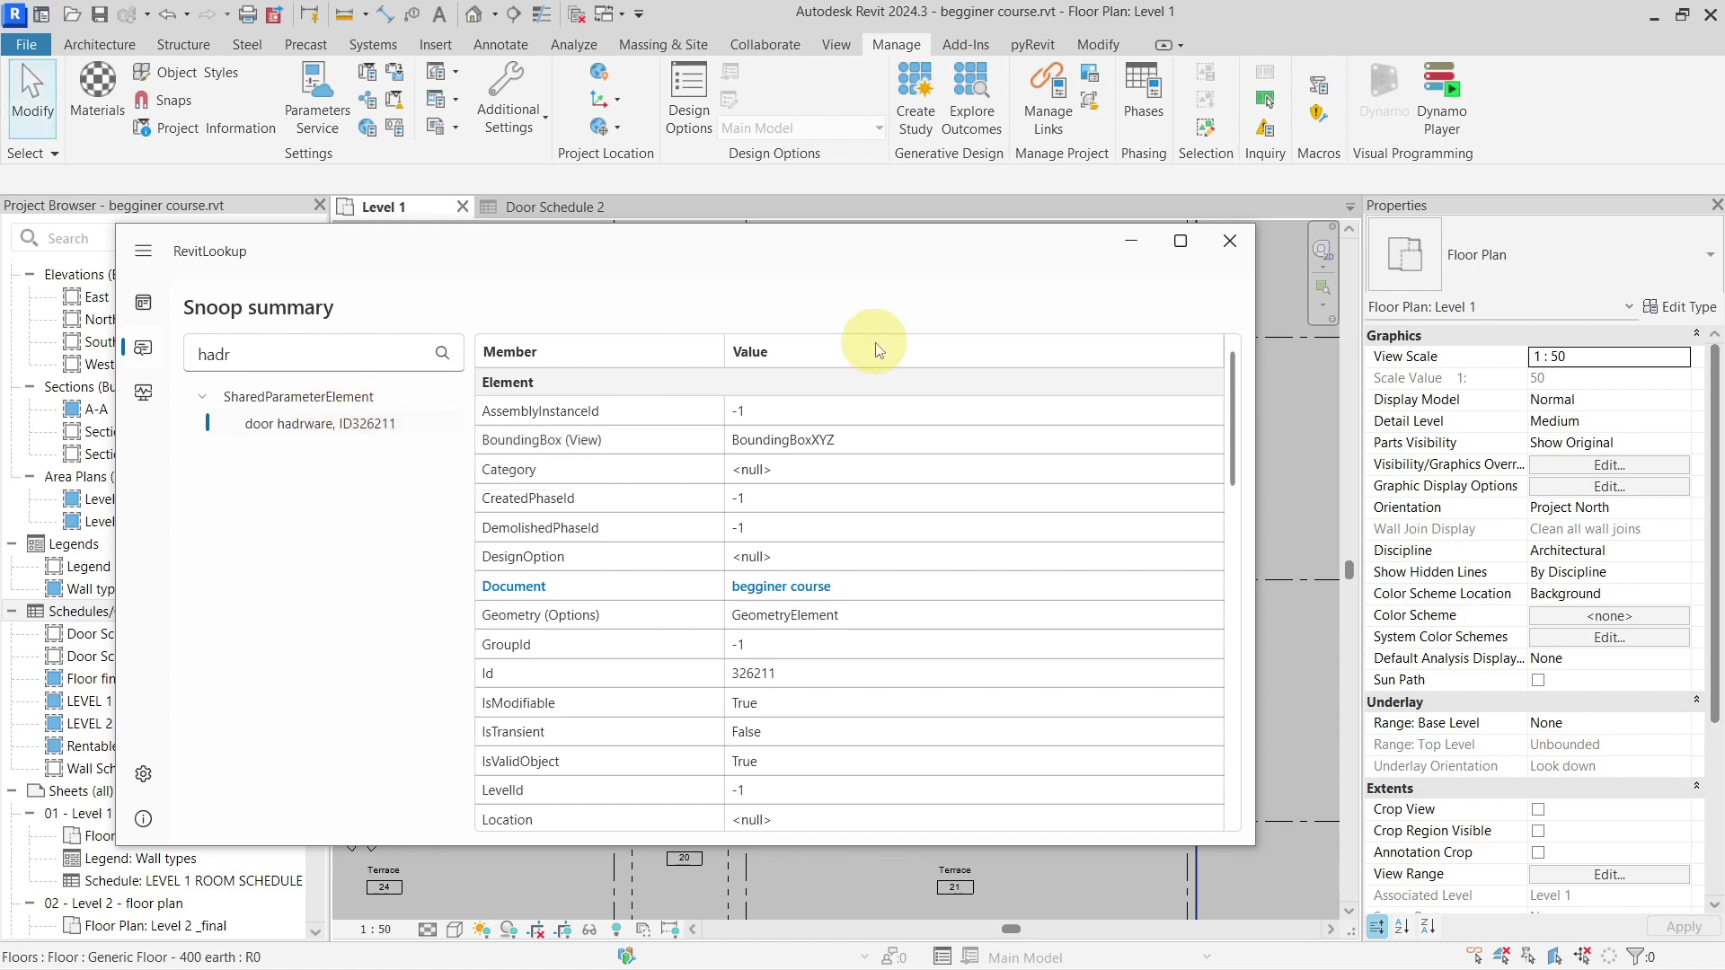
left_click(1231, 241)
left_click(526, 206)
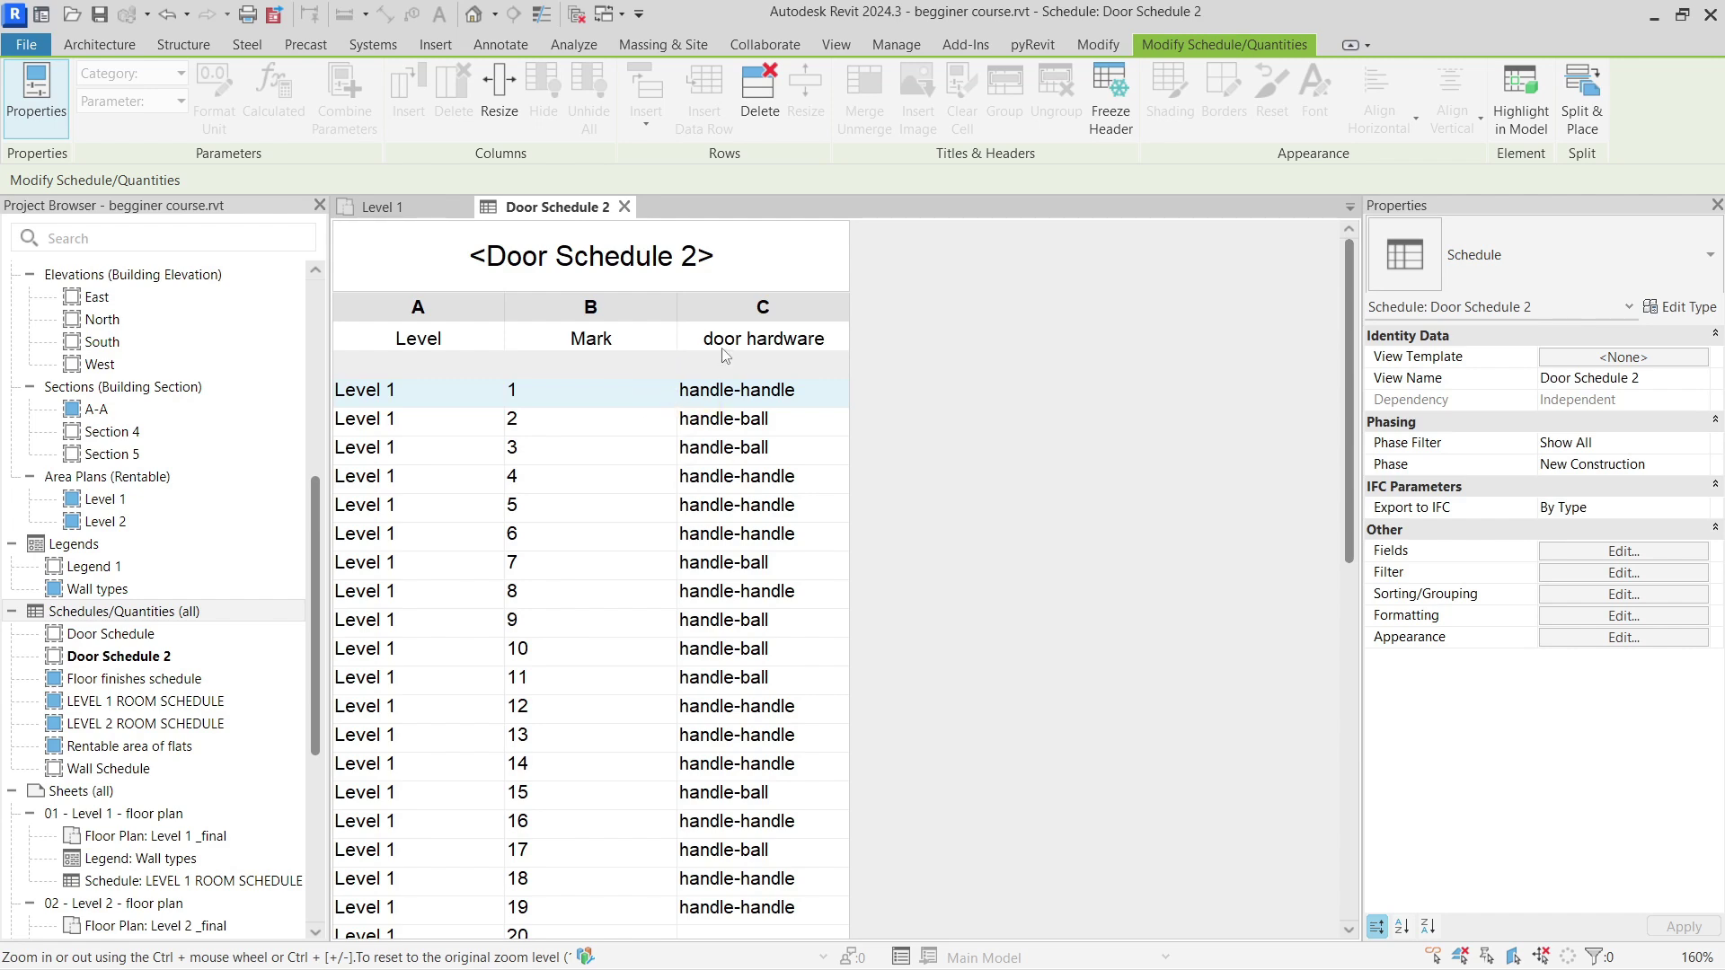
left_click(404, 206)
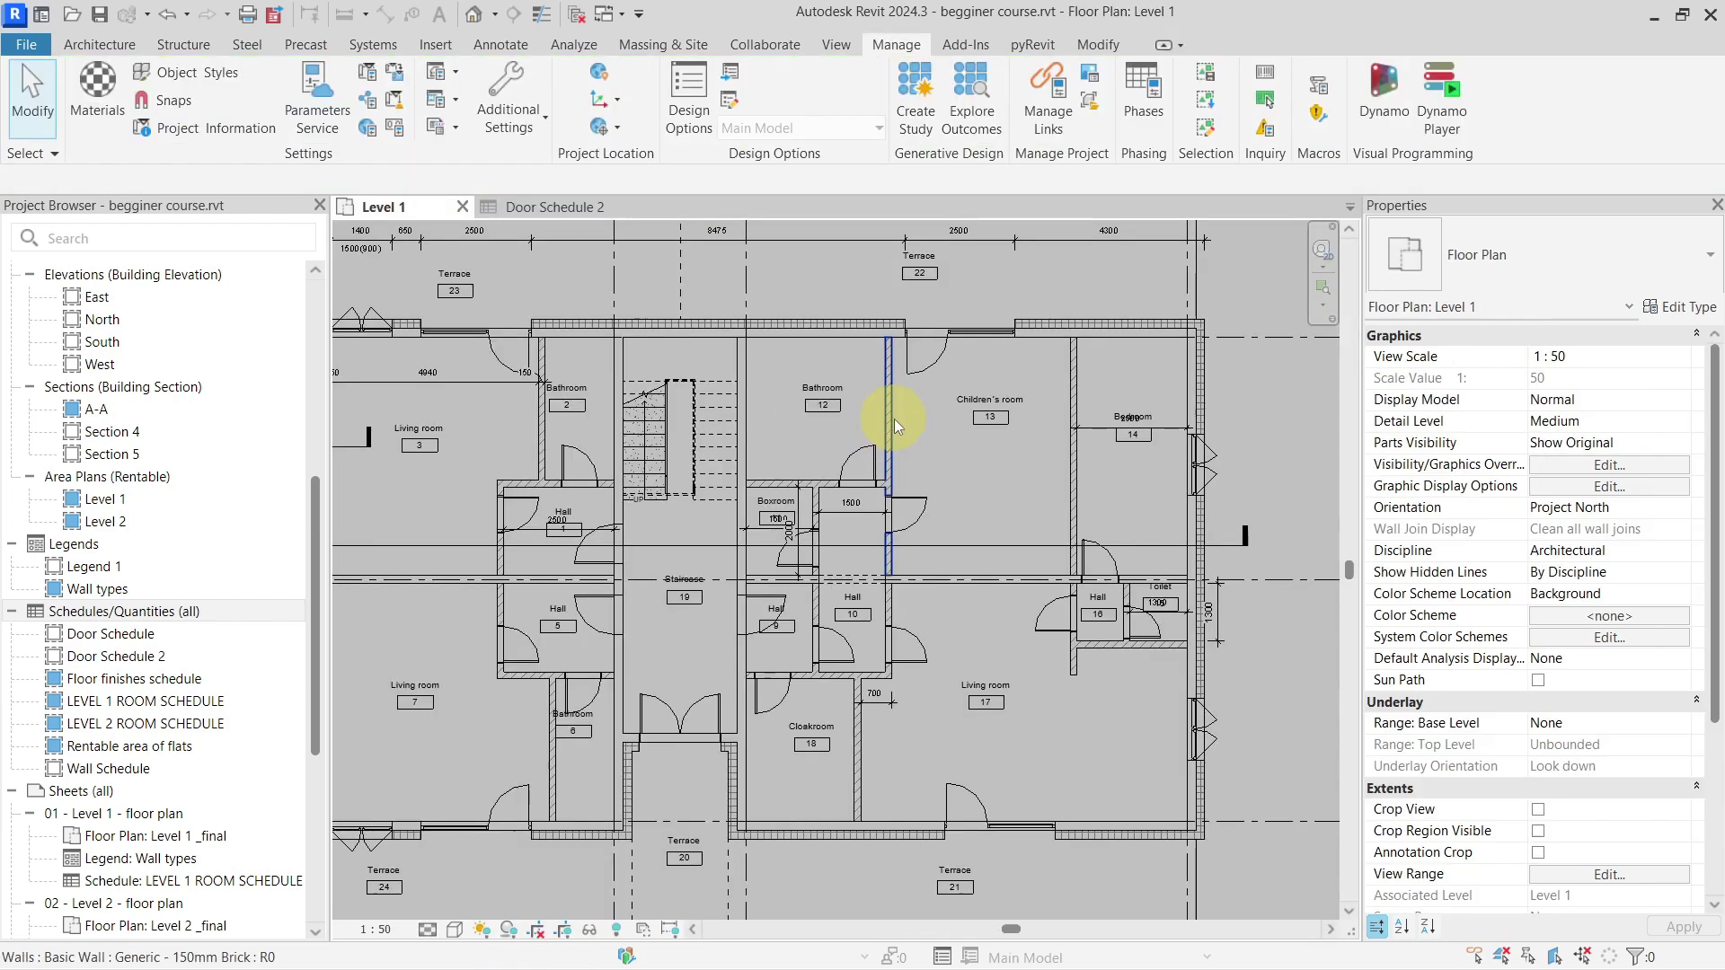